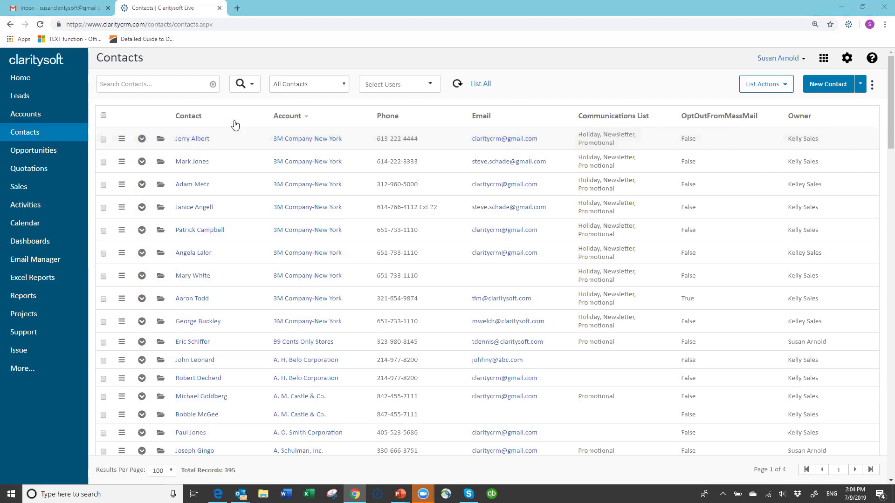
- Switch from the Claritysoft Contacts tab to the Gmail inbox tab
{"action": "left_click", "coordinate": [63, 8]}
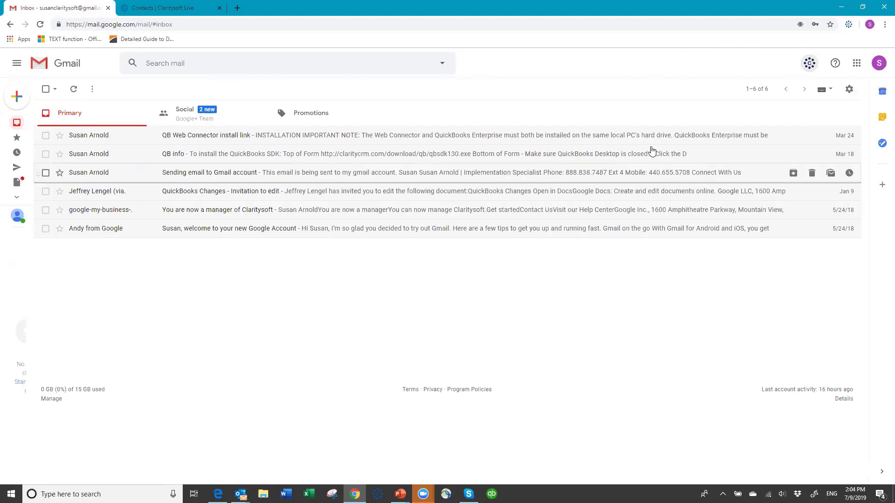
- Add Account to the Claritysoft extension's save locations alongside Lead, Contact and Opportunity
{"action": "left_click", "coordinate": [808, 64]}
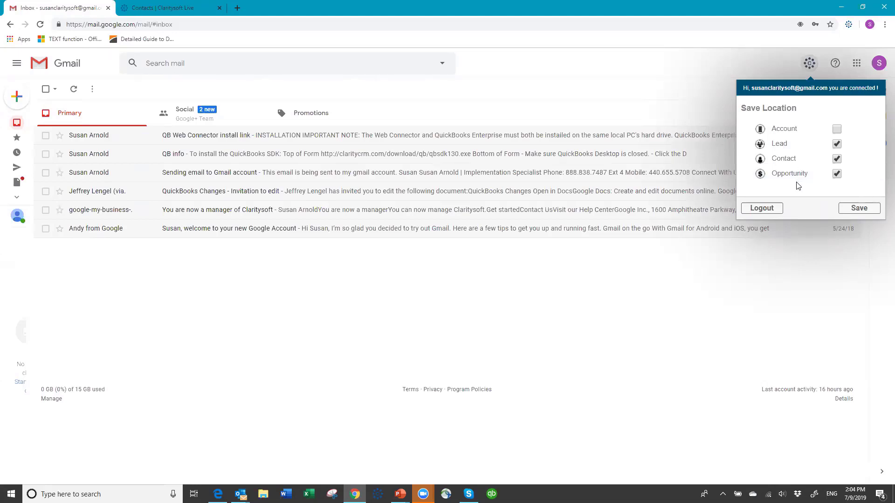
{"action": "left_click", "coordinate": [839, 131]}
- Log the Claritysoft extension out, then sign back in with the CRM user name and database demothnew
{"action": "left_click", "coordinate": [760, 210]}
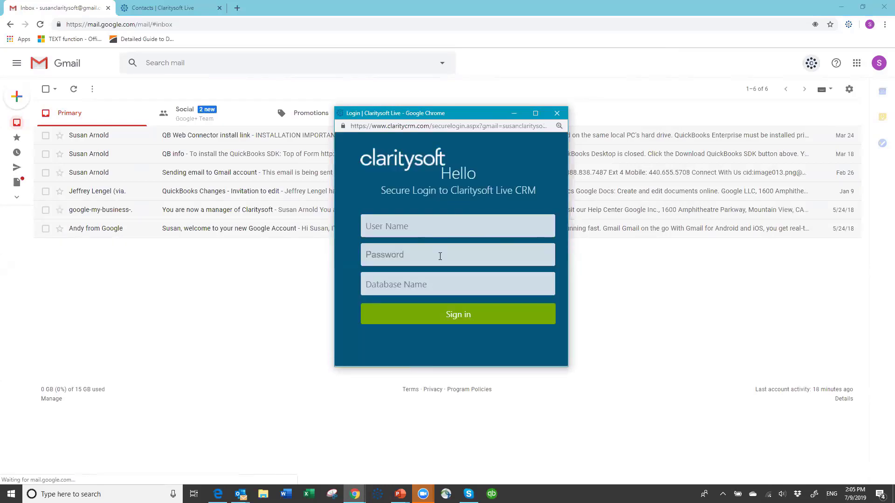
{"action": "left_click", "coordinate": [394, 225]}
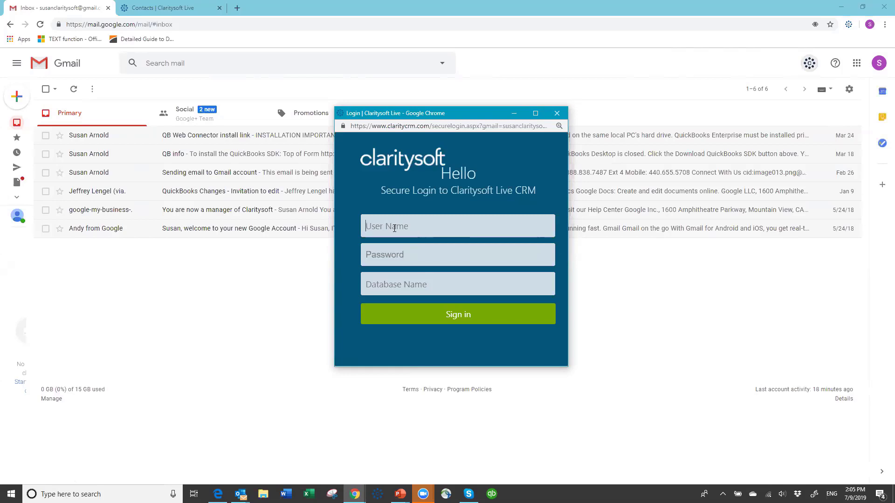
{"action": "type", "text": "susan"}
{"action": "type", "text": "•••••••"}
{"action": "key", "text": "Tab"}
{"action": "type", "text": "demo"}
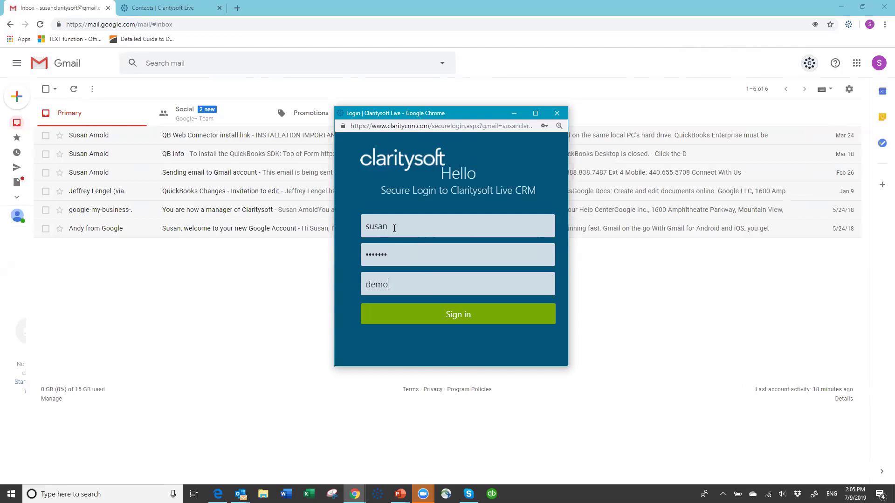
{"action": "type", "text": "thnew"}
{"action": "left_click", "coordinate": [446, 318]}
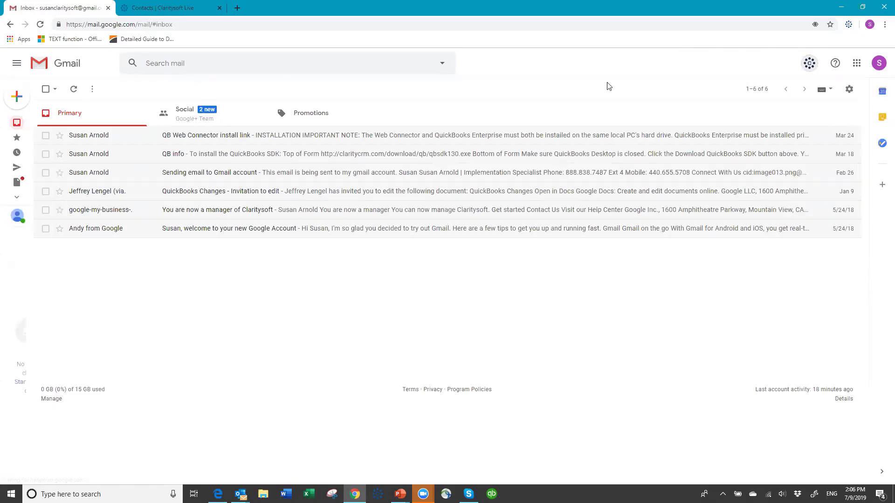
- Tick Account again in the save locations and save all four settings
{"action": "left_click", "coordinate": [809, 65]}
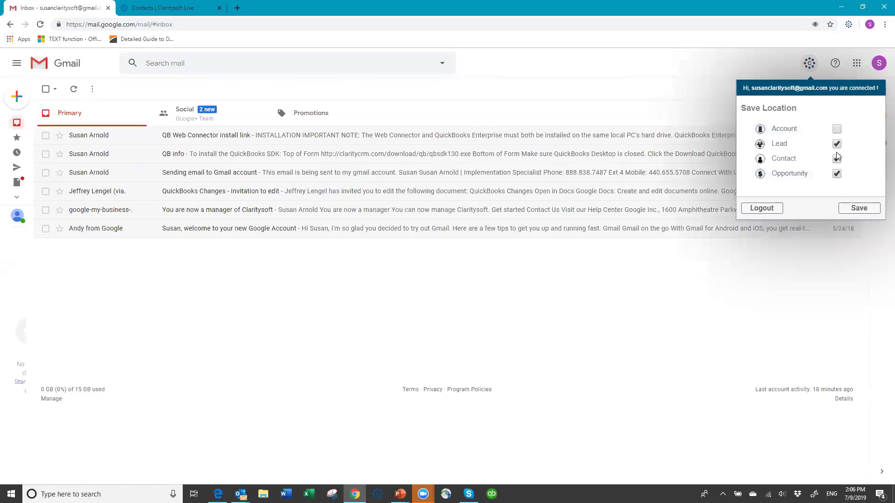
{"action": "left_click", "coordinate": [837, 129]}
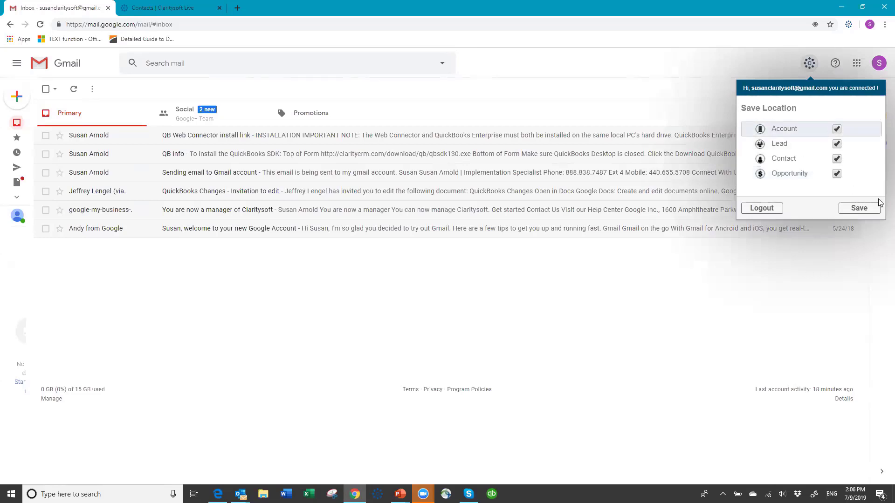
{"action": "left_click", "coordinate": [861, 208]}
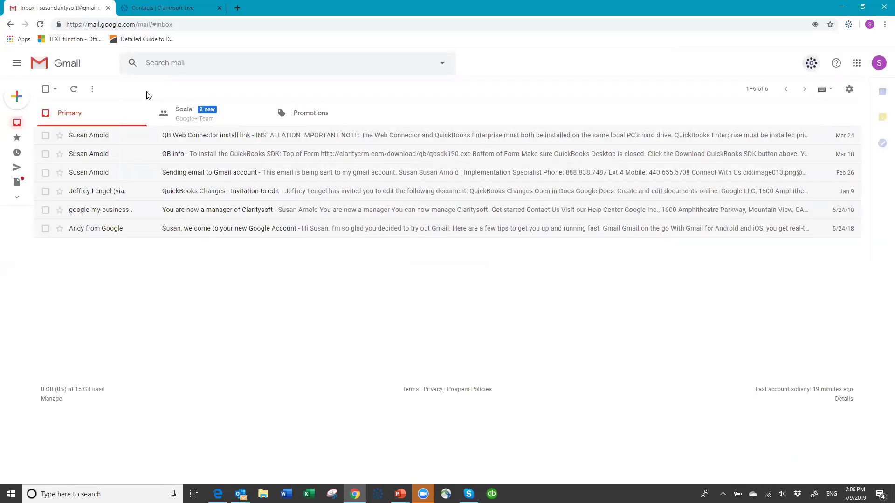
- Compose an email to the Claritysoft address, subject 'Email sent from Gmail and saved to CS', body 'This is a sample email'
{"action": "mouse_move", "coordinate": [14, 102]}
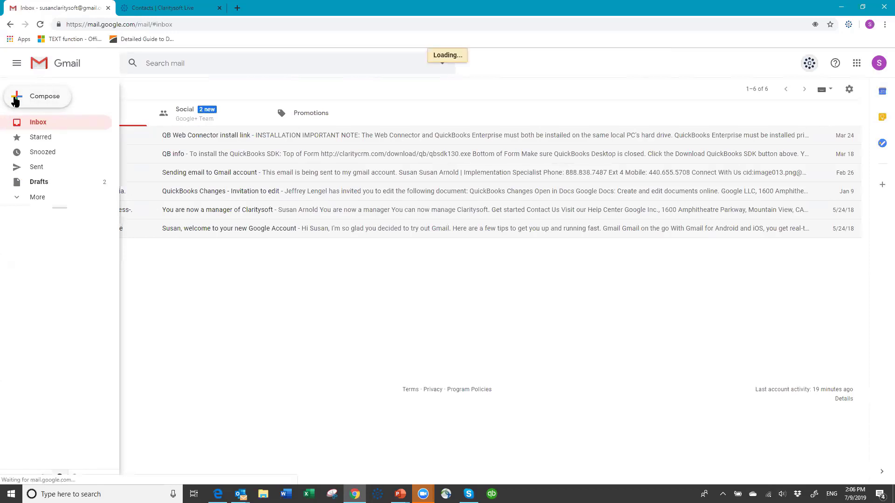
{"action": "left_click", "coordinate": [15, 99]}
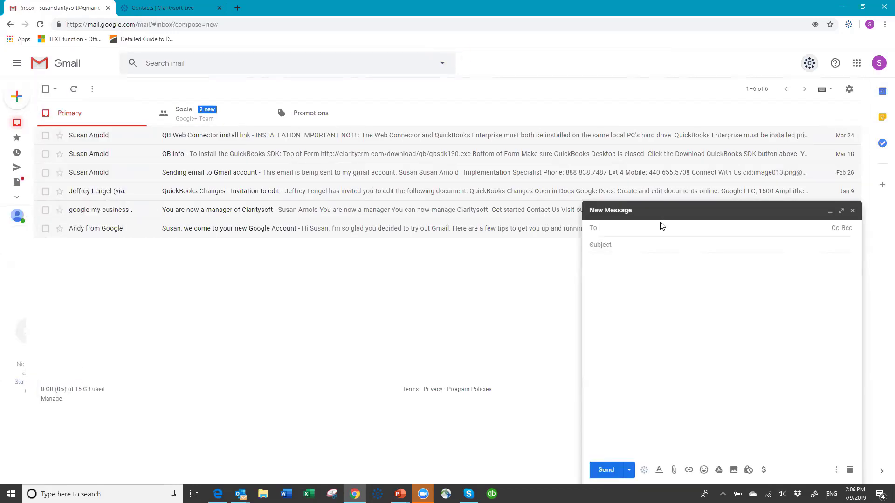
{"action": "type", "text": "susan"}
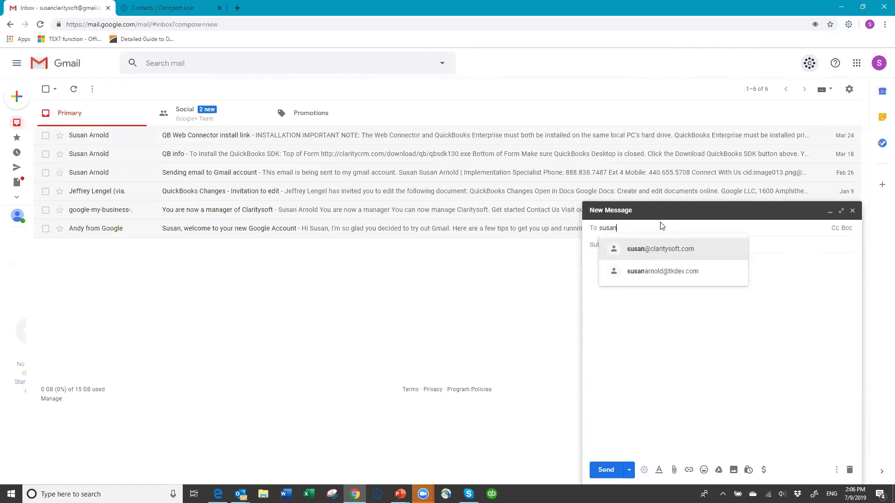
{"action": "key", "text": "Return"}
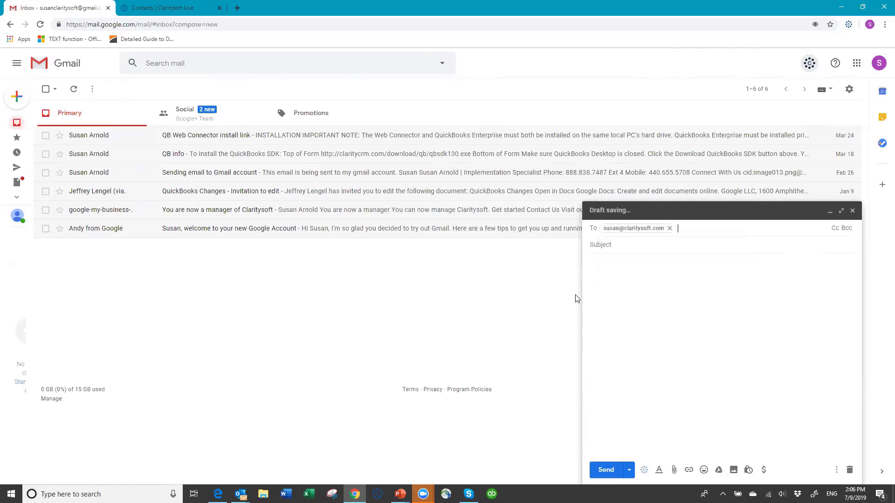
{"action": "left_click", "coordinate": [629, 246]}
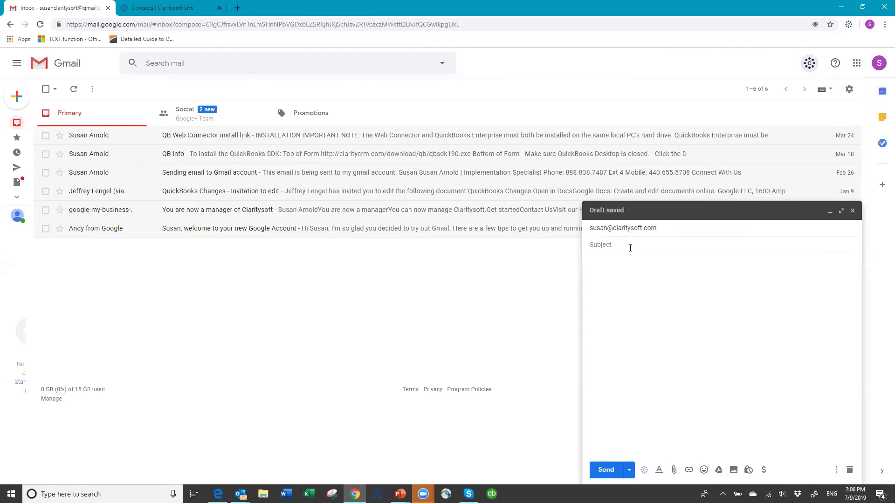
{"action": "type", "text": "Email sent from Gmail"}
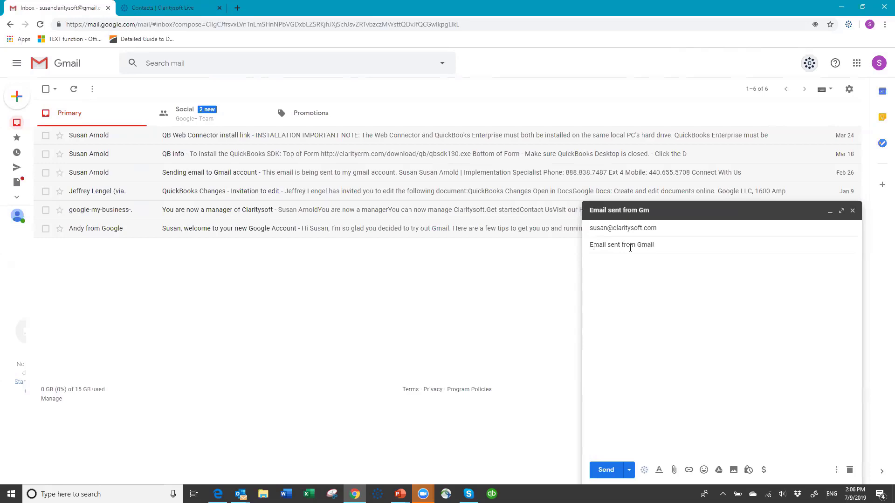
{"action": "type", "text": " and saved to CS"}
{"action": "key", "text": "Tab"}
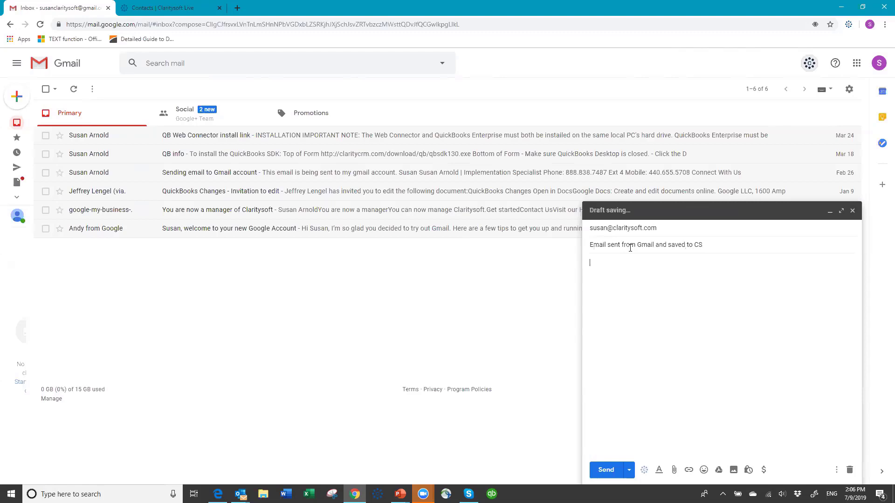
{"action": "type", "text": "This is a sample email"}
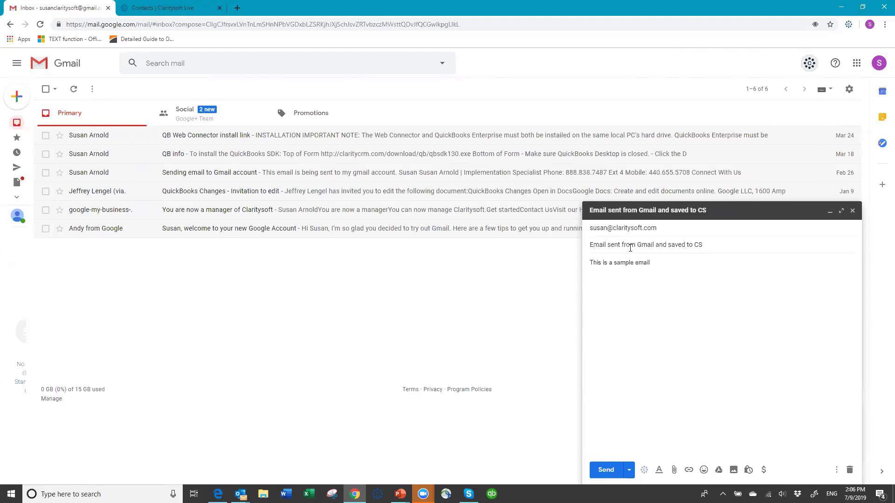
- Send the email and save it to the CRM under Contacts against Claritysoft LLC
{"action": "left_click", "coordinate": [644, 471]}
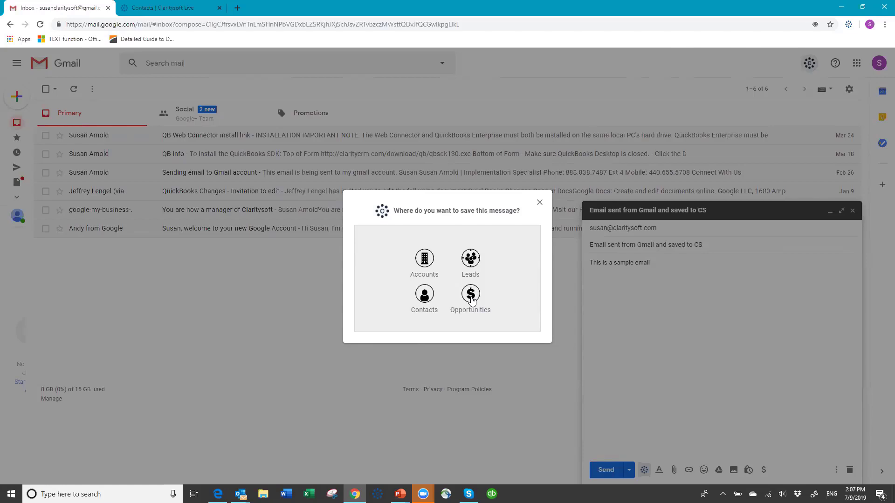
{"action": "left_click", "coordinate": [424, 295]}
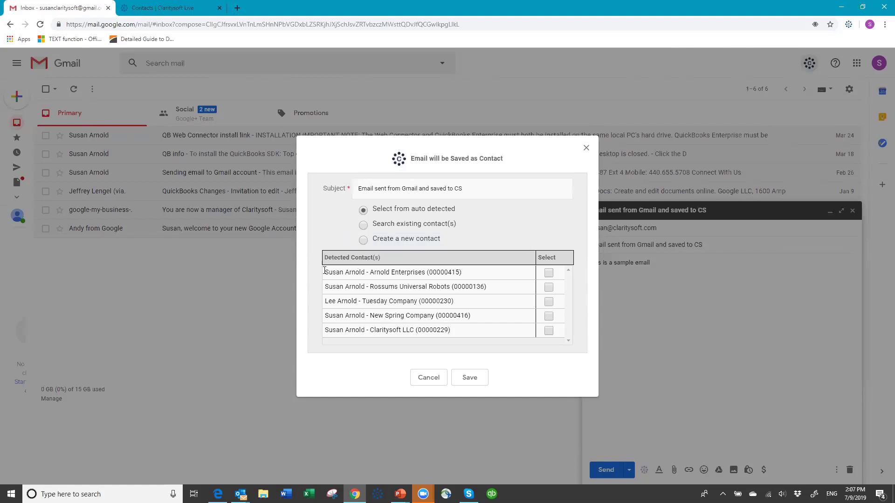
{"action": "left_click", "coordinate": [367, 332]}
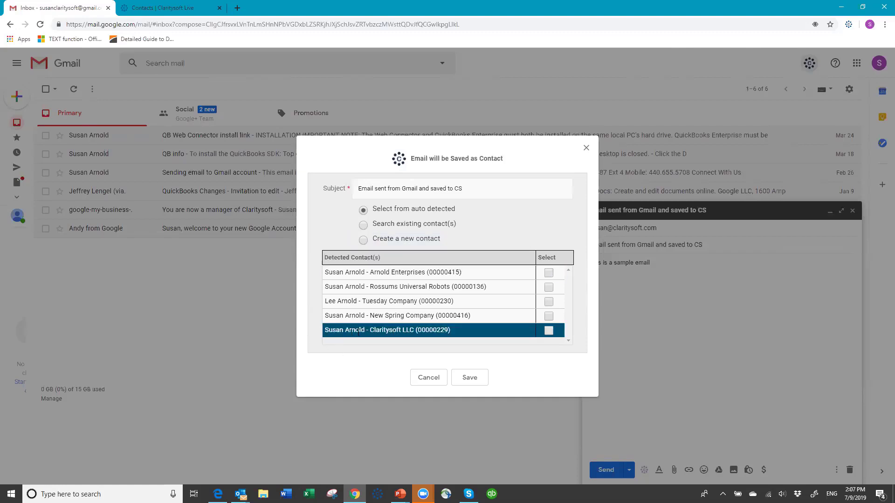
{"action": "left_click", "coordinate": [548, 331]}
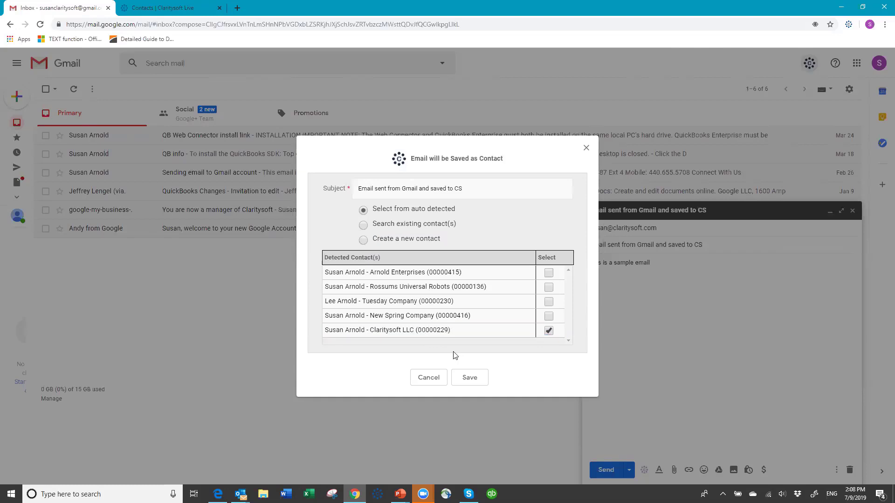
{"action": "left_click", "coordinate": [470, 378]}
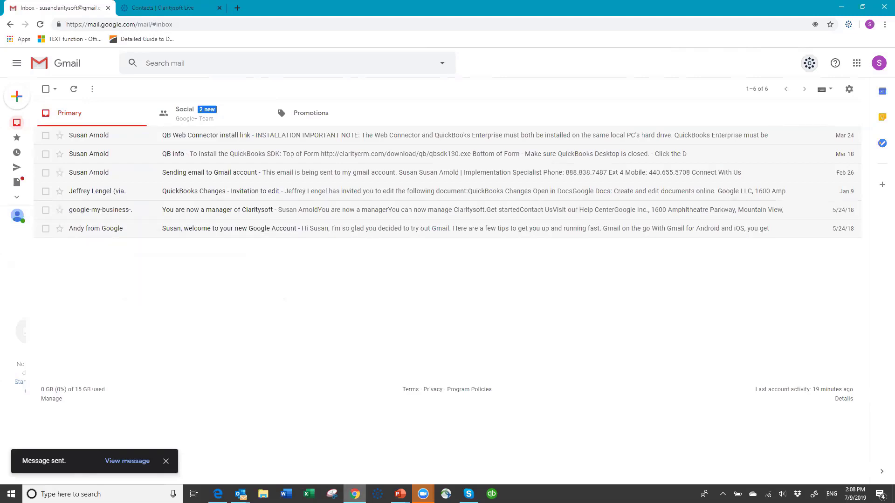
- Search Contacts for the Claritysoft LLC contact by name and show its Closed Activities with the saved email
{"action": "mouse_move", "coordinate": [354, 494]}
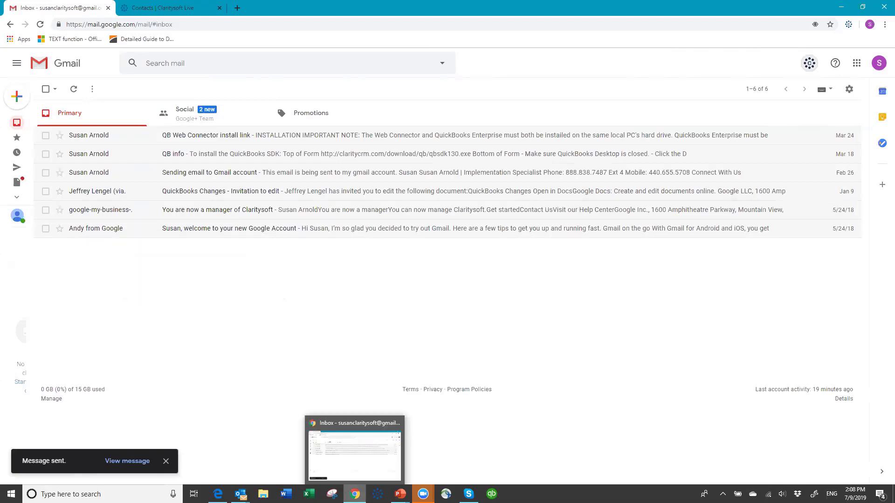
{"action": "left_click", "coordinate": [165, 8]}
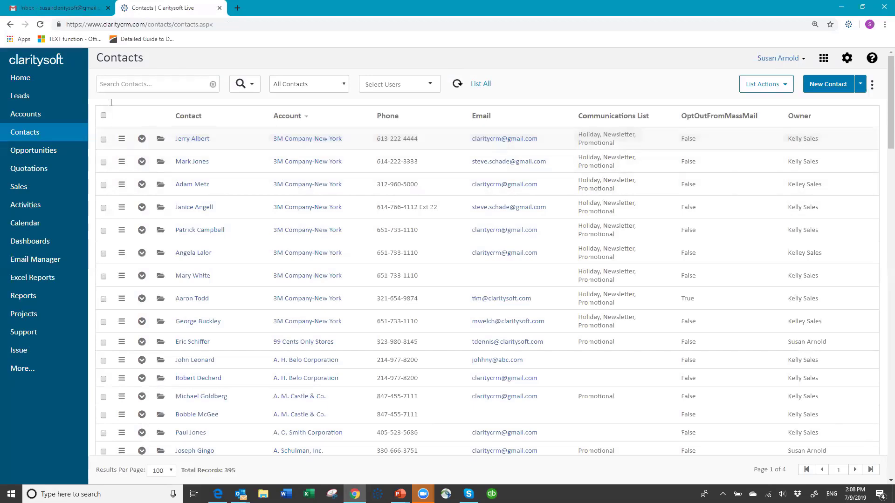
{"action": "left_click", "coordinate": [142, 85]}
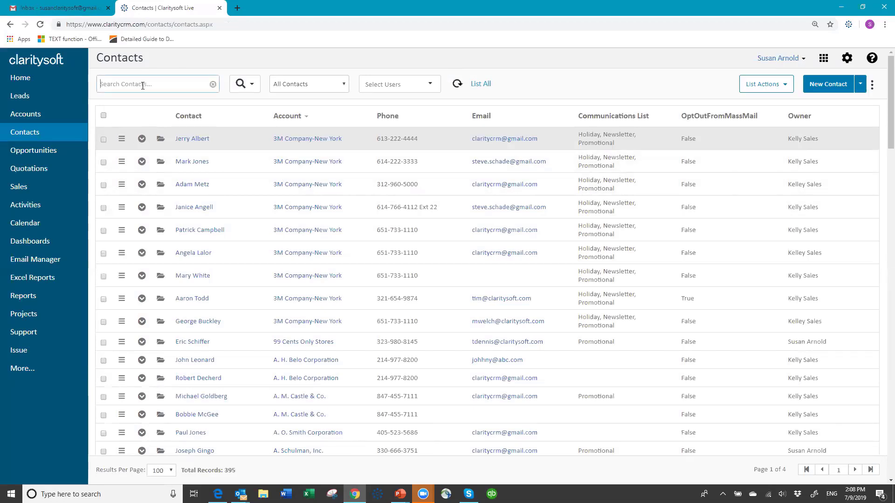
{"action": "type", "text": "susan ar"}
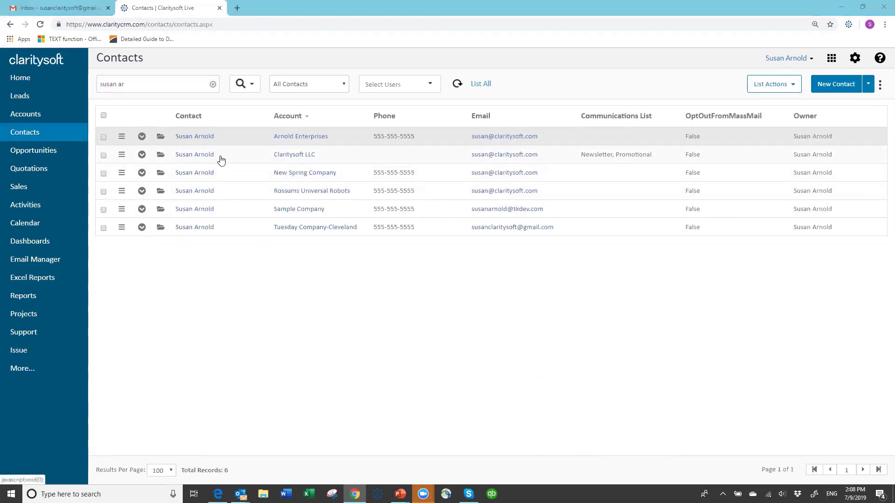
{"action": "left_click", "coordinate": [143, 157]}
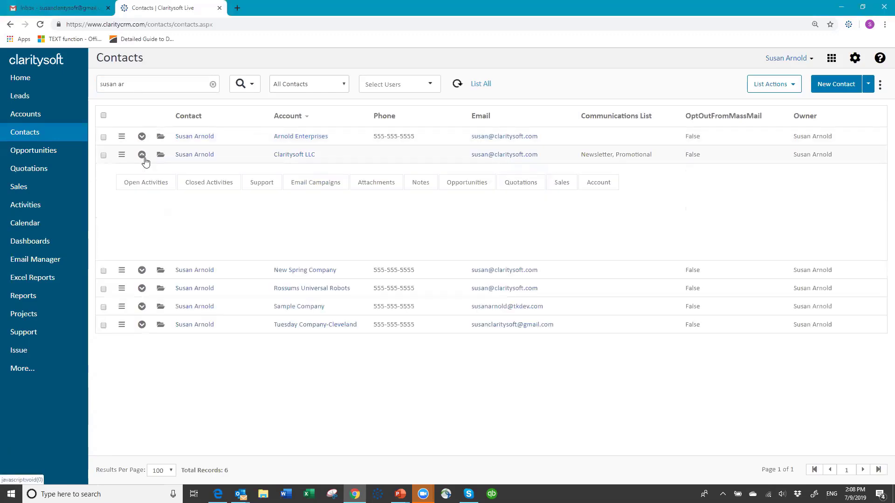
{"action": "left_click", "coordinate": [210, 183]}
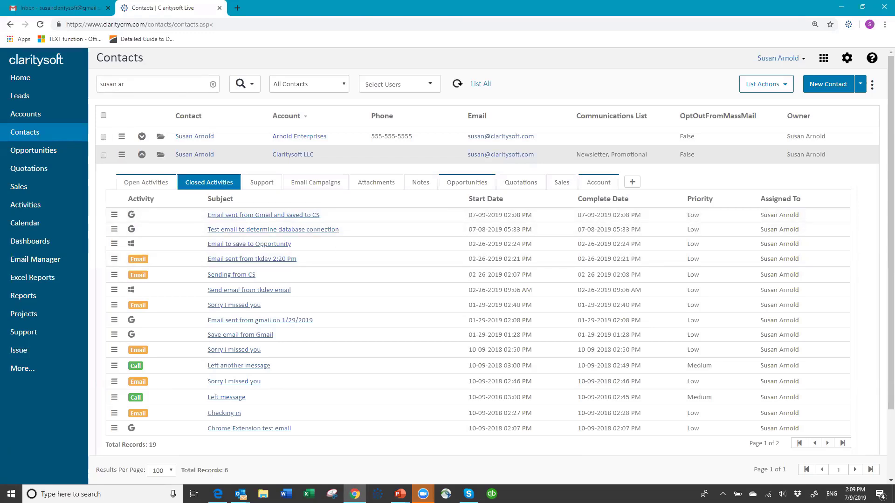
{"action": "key", "text": "alt+Tab"}
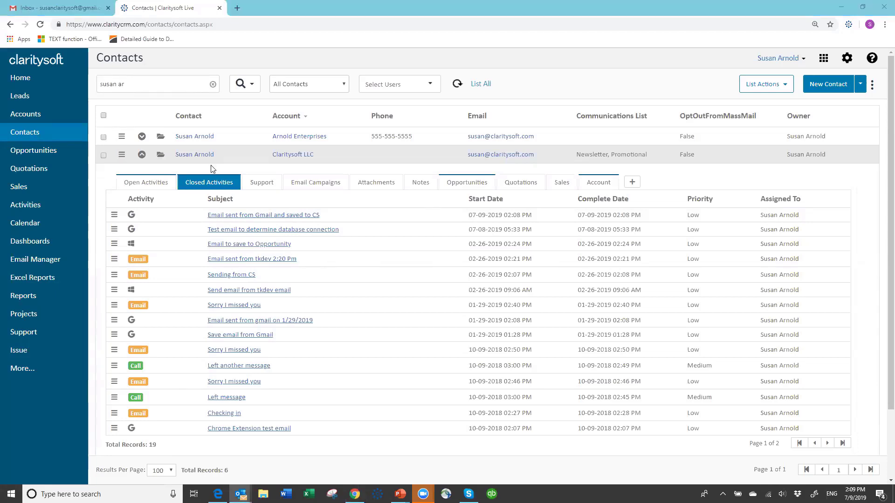
- Open the 'Email sent from Gmail and saved to CS' message in Outlook, then move Outlook off-screen
{"action": "left_click", "coordinate": [177, 176]}
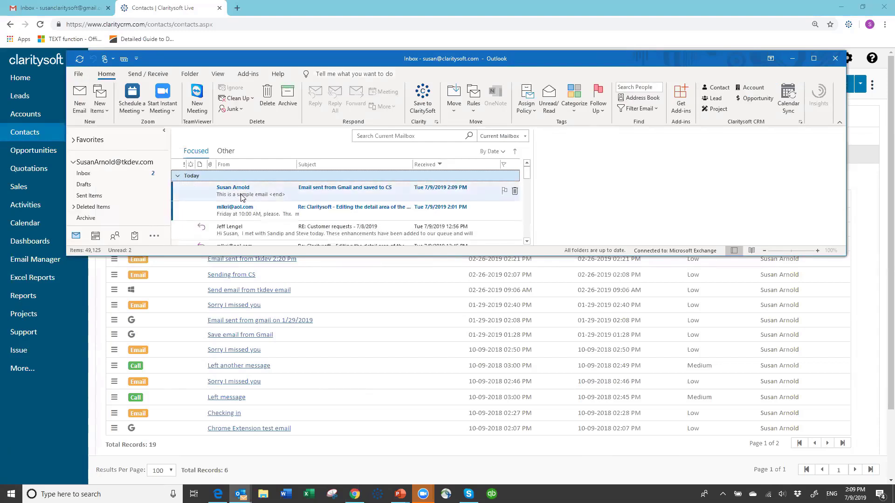
{"action": "left_click", "coordinate": [241, 198]}
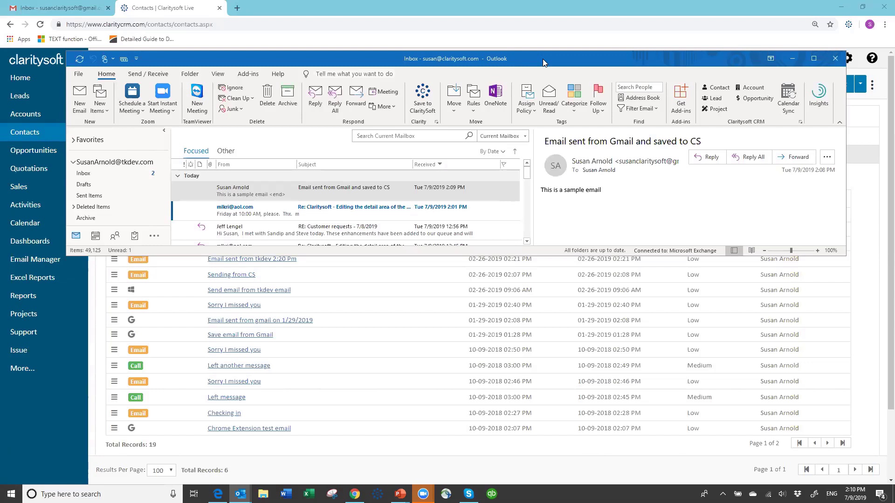
{"action": "left_click_drag", "start_coordinate": [542, 58], "coordinate": [1, 184]}
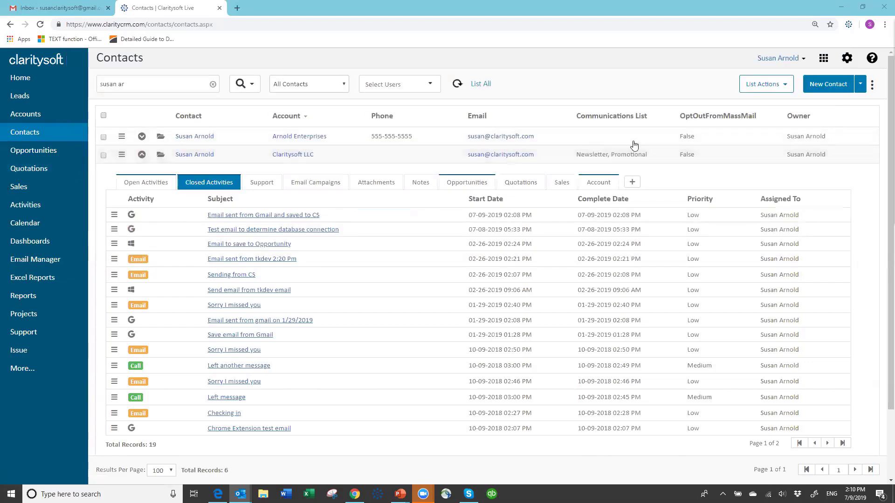
- Collapse the Claritysoft LLC row to show all six contacts and open the help menu
{"action": "left_click", "coordinate": [143, 158]}
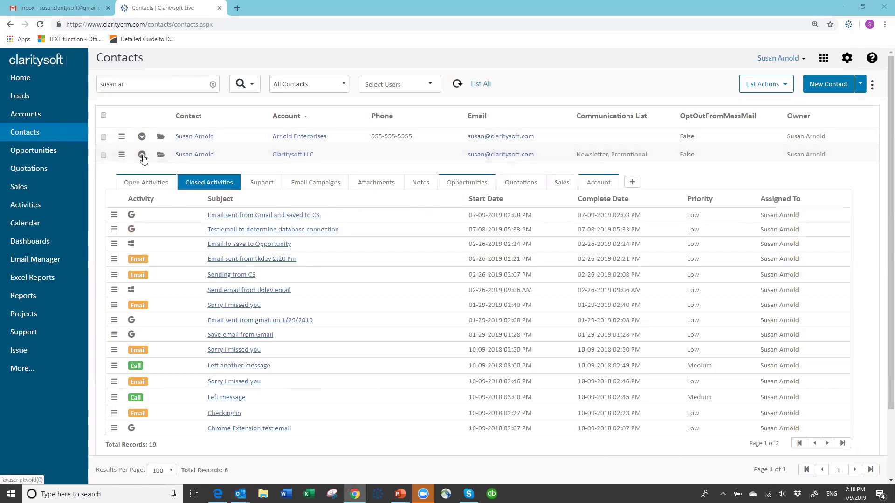
{"action": "left_click", "coordinate": [143, 159]}
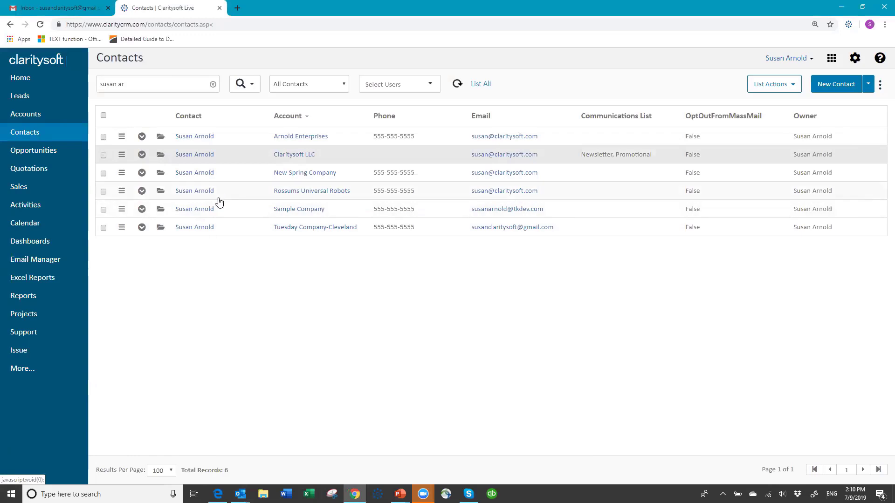
{"action": "left_click", "coordinate": [880, 58]}
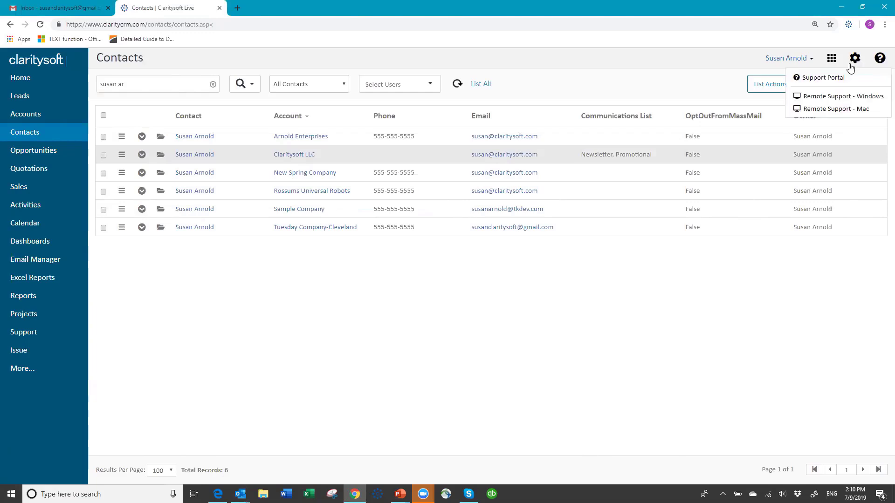
- Search the Support Portal for 'gmail' and read the CS Live - Gmail Extension installation steps
{"action": "left_click", "coordinate": [809, 80]}
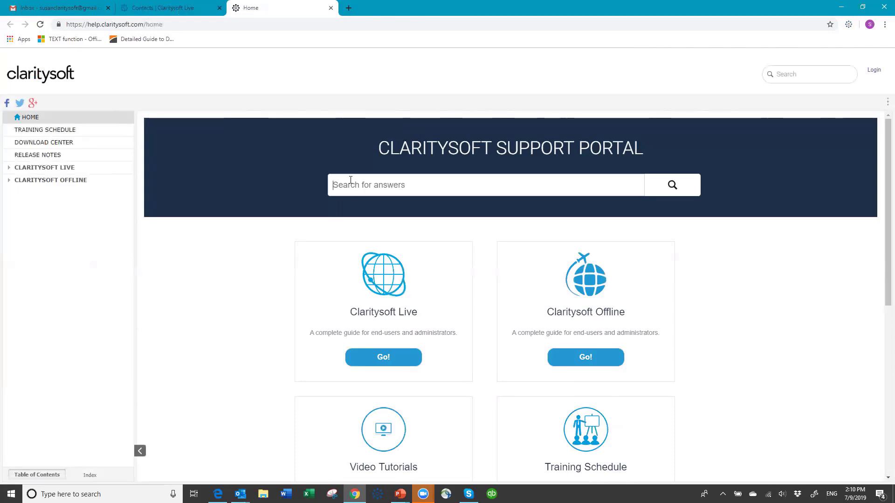
{"action": "type", "text": "gmail ext"}
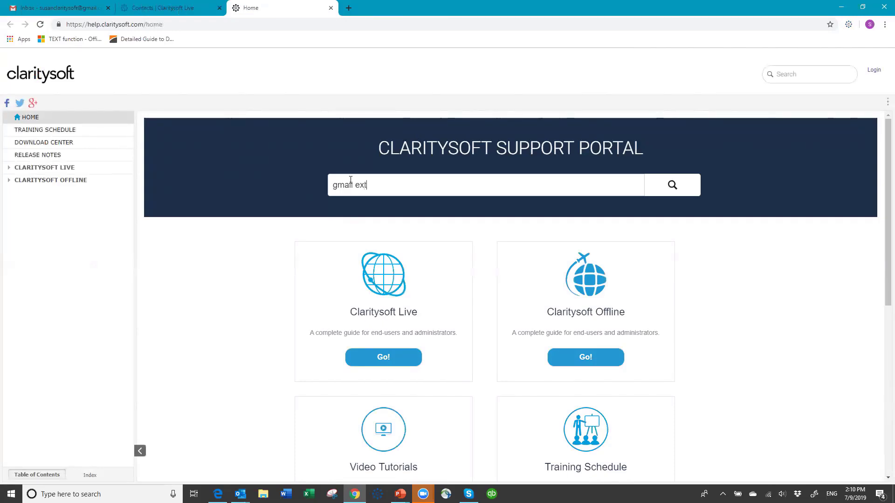
{"action": "key", "text": "Return"}
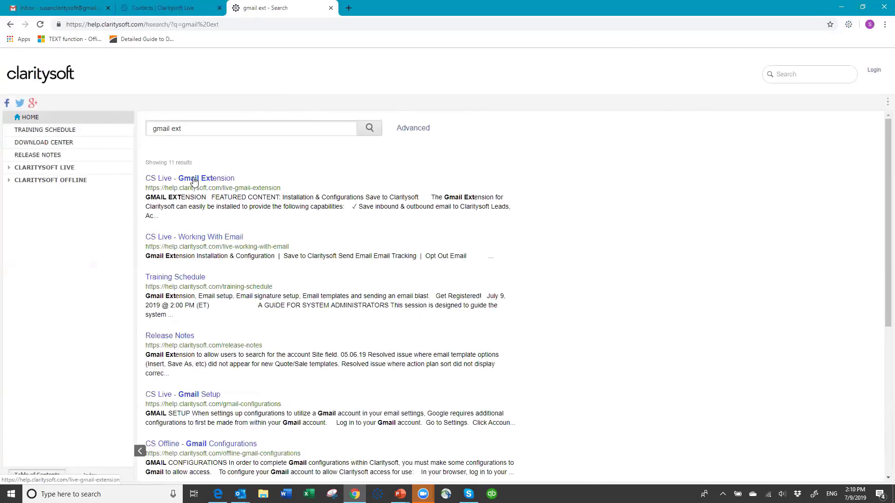
{"action": "left_click", "coordinate": [194, 182]}
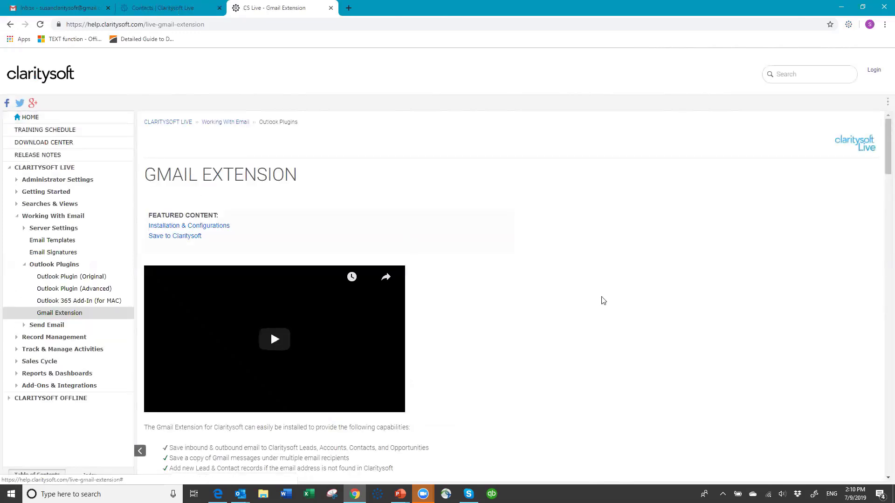
{"action": "scroll", "coordinate": [475, 269], "scroll_direction": "down", "scroll_amount": 2}
{"action": "scroll", "coordinate": [472, 269], "scroll_direction": "down", "scroll_amount": 1}
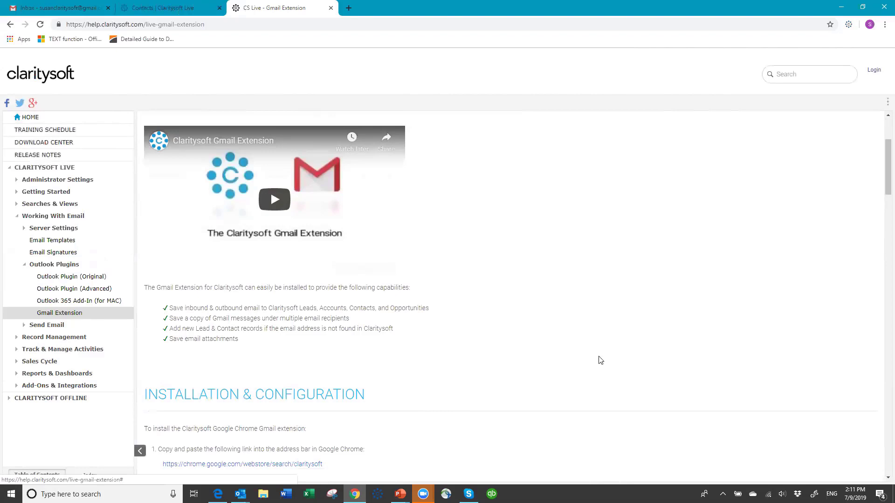
{"action": "scroll", "coordinate": [551, 329], "scroll_direction": "down", "scroll_amount": 2}
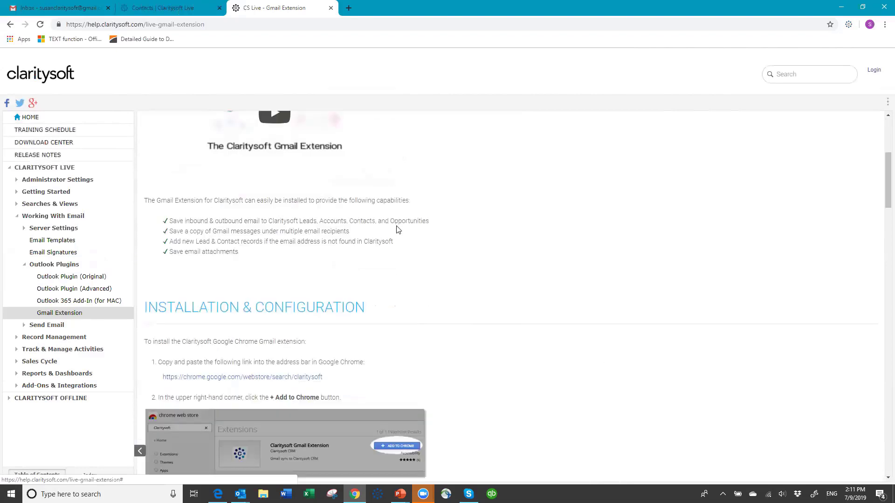
{"action": "scroll", "coordinate": [395, 228], "scroll_direction": "down", "scroll_amount": 2}
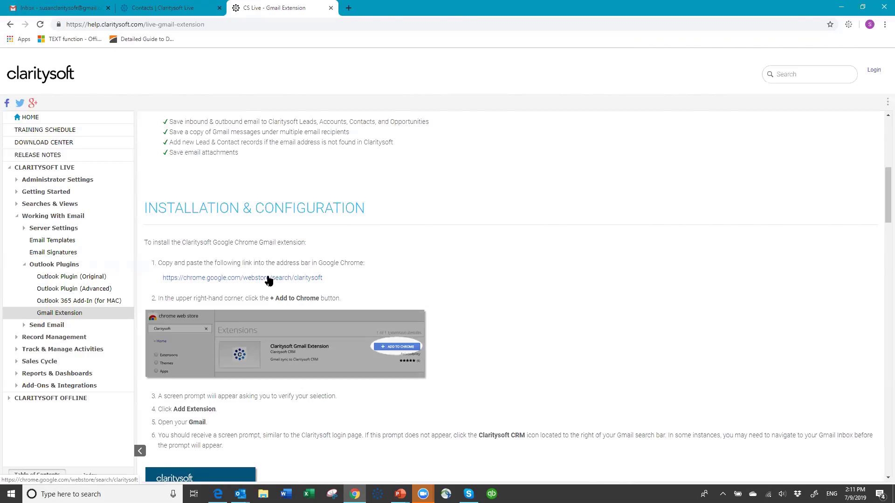
{"action": "scroll", "coordinate": [222, 324], "scroll_direction": "down", "scroll_amount": 2}
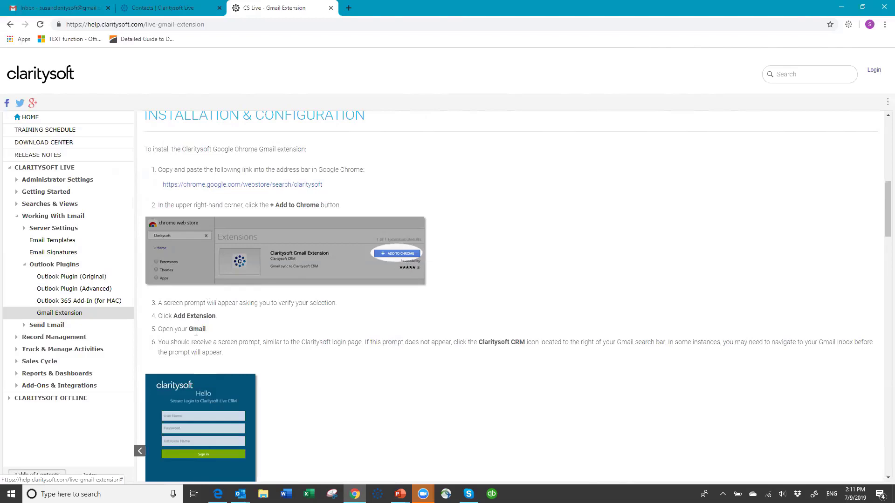
{"action": "scroll", "coordinate": [385, 366], "scroll_direction": "down", "scroll_amount": 5}
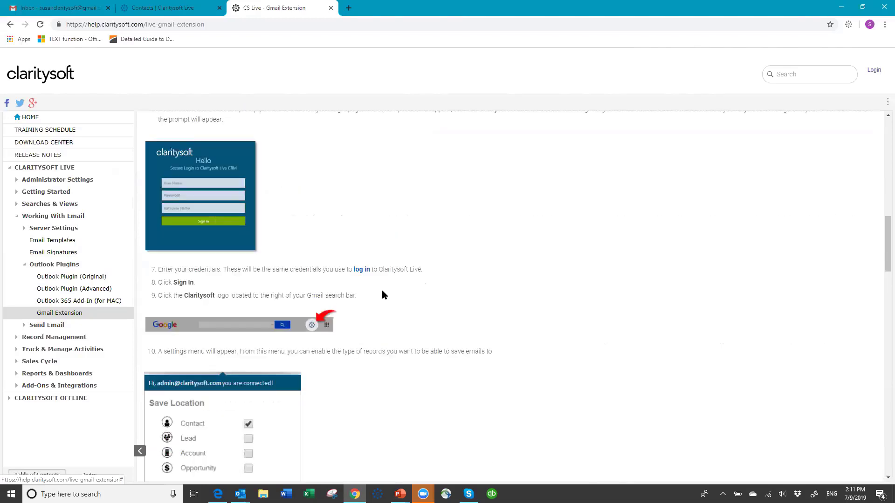
{"action": "scroll", "coordinate": [382, 294], "scroll_direction": "up", "scroll_amount": 4}
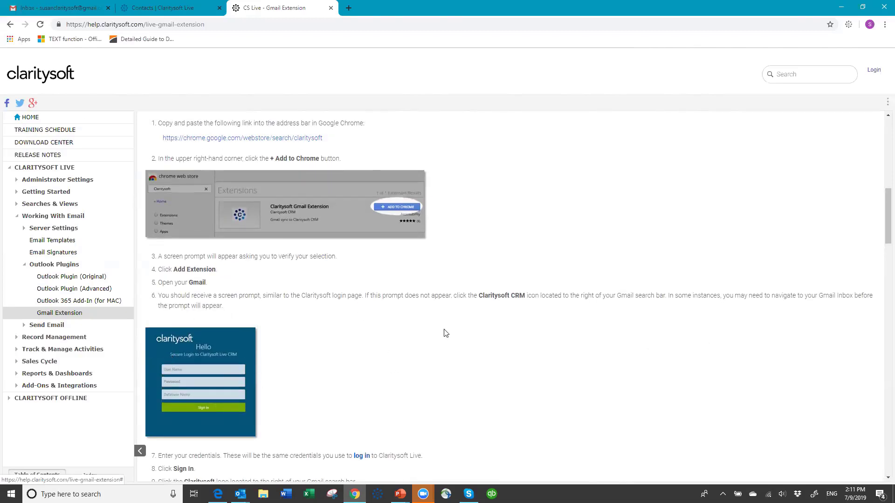
{"action": "scroll", "coordinate": [417, 326], "scroll_direction": "down", "scroll_amount": 4}
{"action": "scroll", "coordinate": [414, 324], "scroll_direction": "down", "scroll_amount": 1}
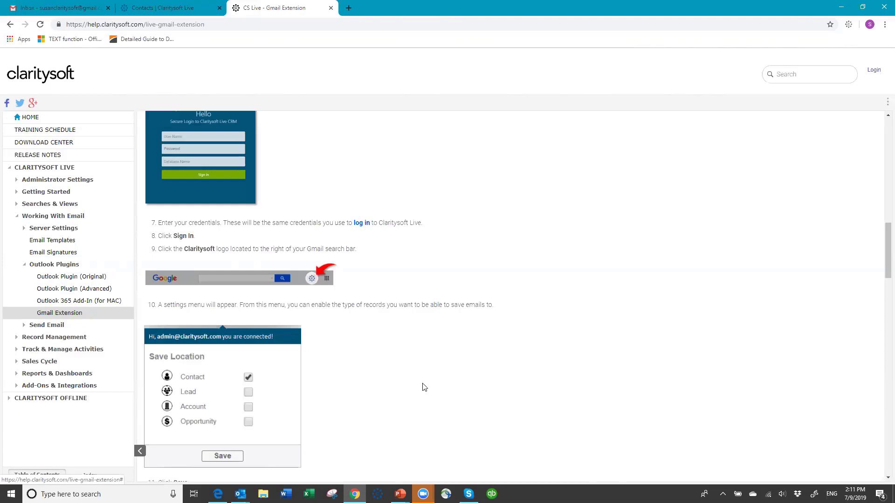
{"action": "scroll", "coordinate": [421, 378], "scroll_direction": "down", "scroll_amount": 3}
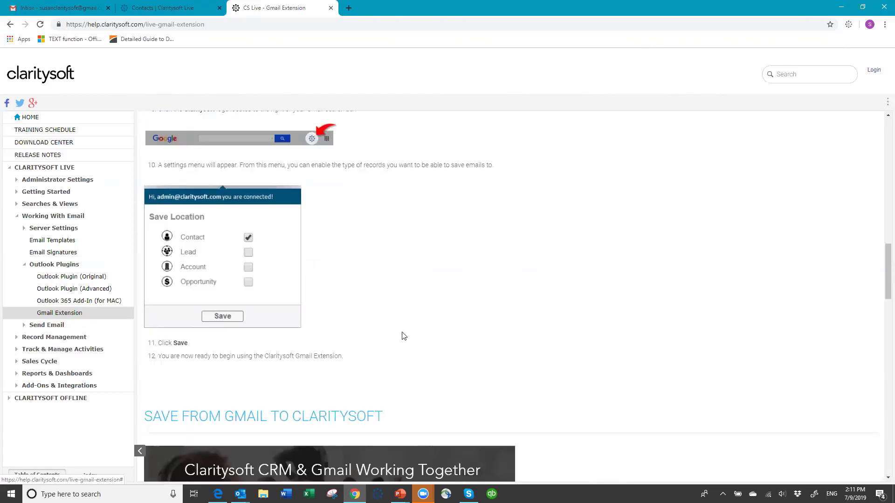
{"action": "scroll", "coordinate": [403, 336], "scroll_direction": "down", "scroll_amount": 1}
{"action": "scroll", "coordinate": [403, 336], "scroll_direction": "down", "scroll_amount": 3}
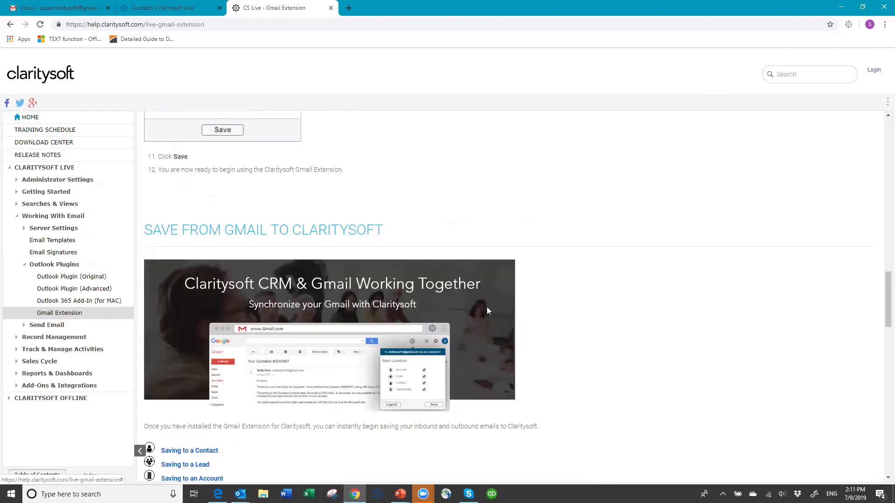
{"action": "scroll", "coordinate": [486, 309], "scroll_direction": "down", "scroll_amount": 8}
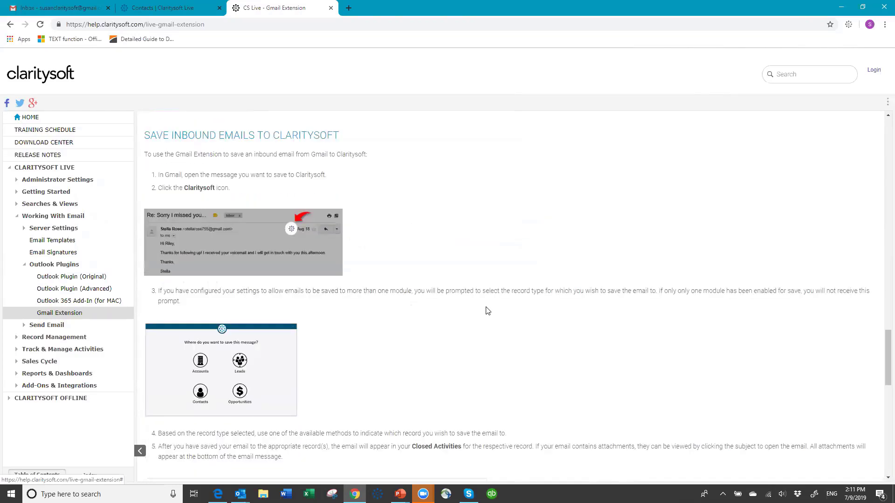
{"action": "scroll", "coordinate": [494, 322], "scroll_direction": "down", "scroll_amount": 4}
{"action": "scroll", "coordinate": [497, 301], "scroll_direction": "up", "scroll_amount": 6}
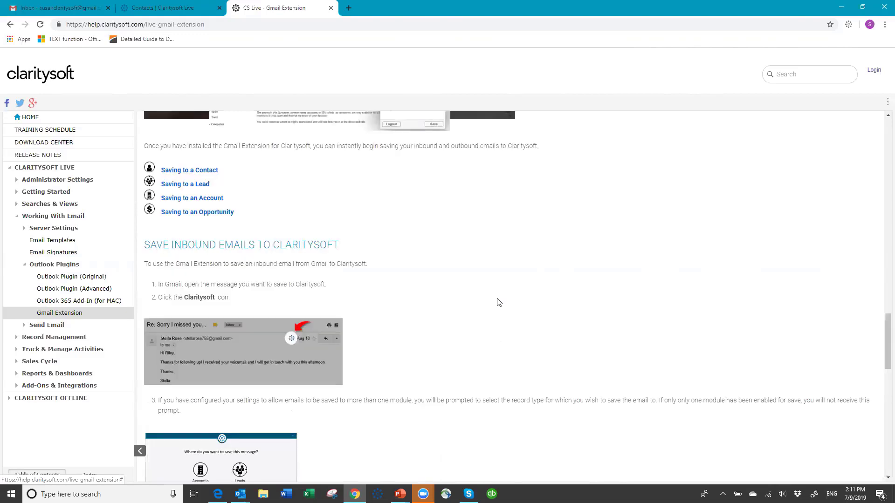
{"action": "scroll", "coordinate": [499, 303], "scroll_direction": "up", "scroll_amount": 20}
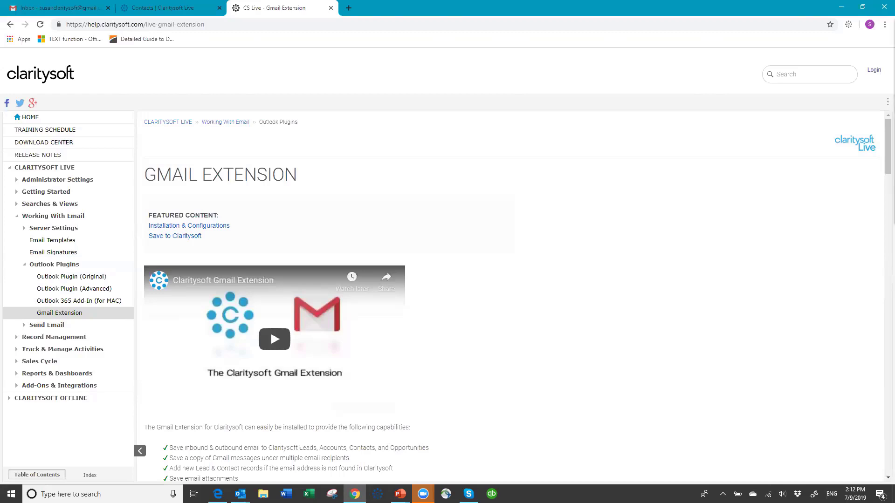
{"action": "left_click_drag", "start_coordinate": [894, 28], "coordinate": [279, 79]}
{"action": "left_click", "coordinate": [183, 196]}
{"action": "left_click", "coordinate": [183, 196]}
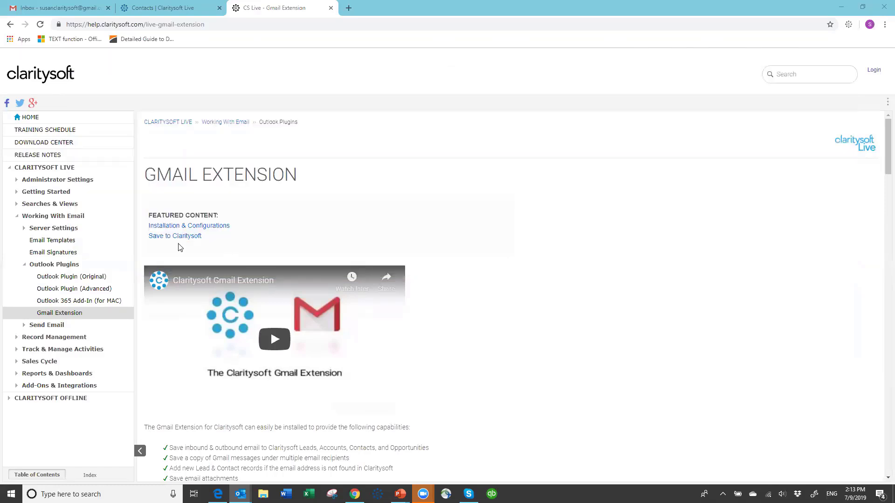
- From the Support Portal home, search 'outlook' to list the Outlook Plugin articles
{"action": "left_click", "coordinate": [37, 120]}
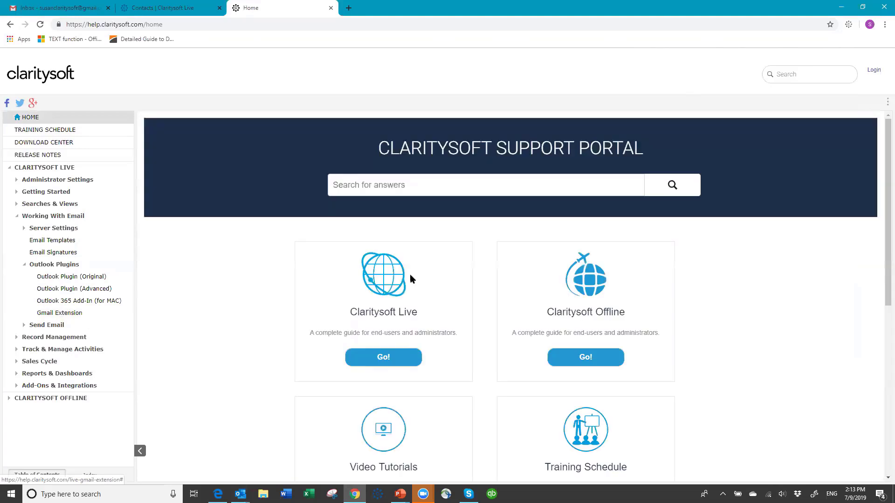
{"action": "left_click", "coordinate": [374, 185]}
{"action": "type", "text": "outlook plug"}
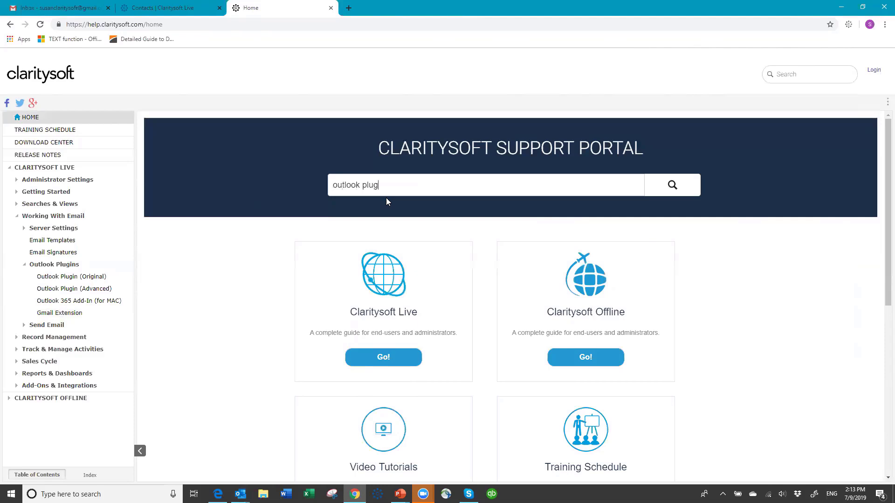
{"action": "key", "text": "Return"}
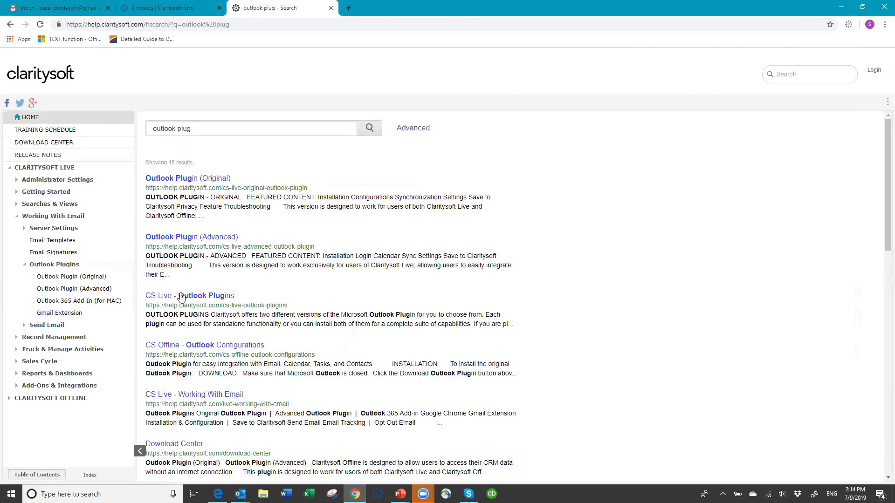
- Open the Outlook Plugin (Advanced) article and scroll to its login steps and Calendar Sync Settings
{"action": "left_click", "coordinate": [188, 240]}
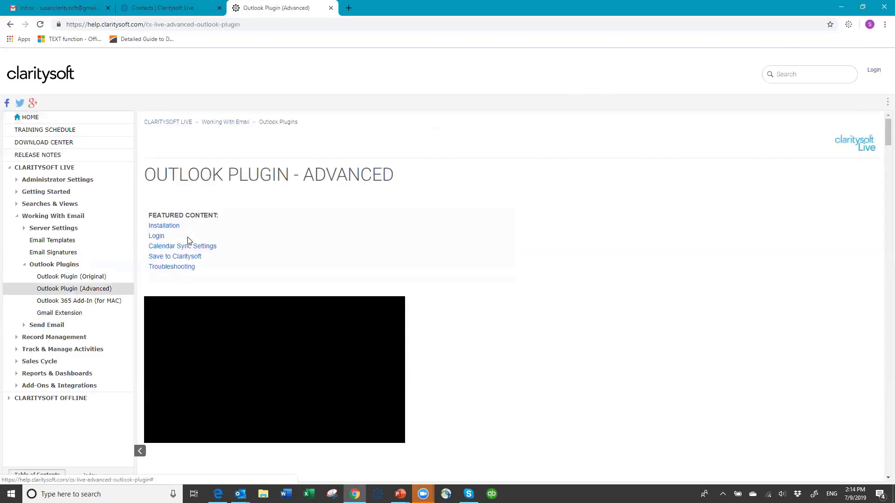
{"action": "scroll", "coordinate": [512, 287], "scroll_direction": "down", "scroll_amount": 6}
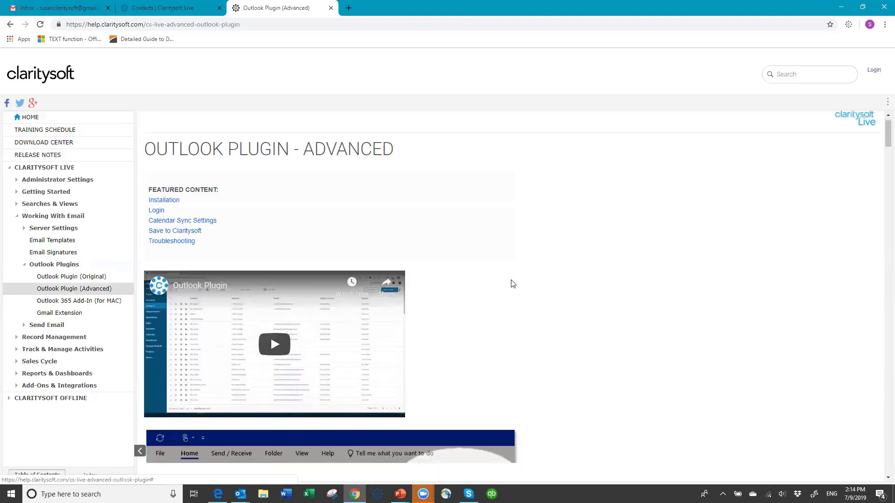
{"action": "scroll", "coordinate": [318, 166], "scroll_direction": "up", "scroll_amount": 5}
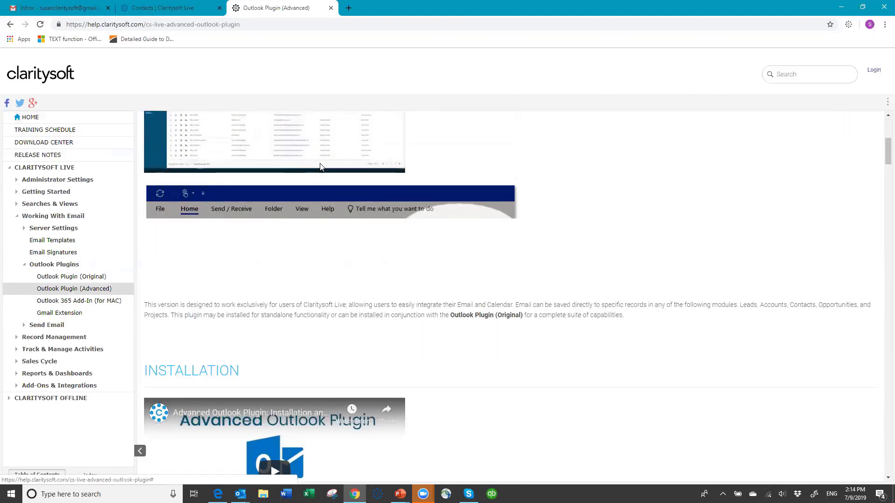
{"action": "scroll", "coordinate": [522, 288], "scroll_direction": "down", "scroll_amount": 4}
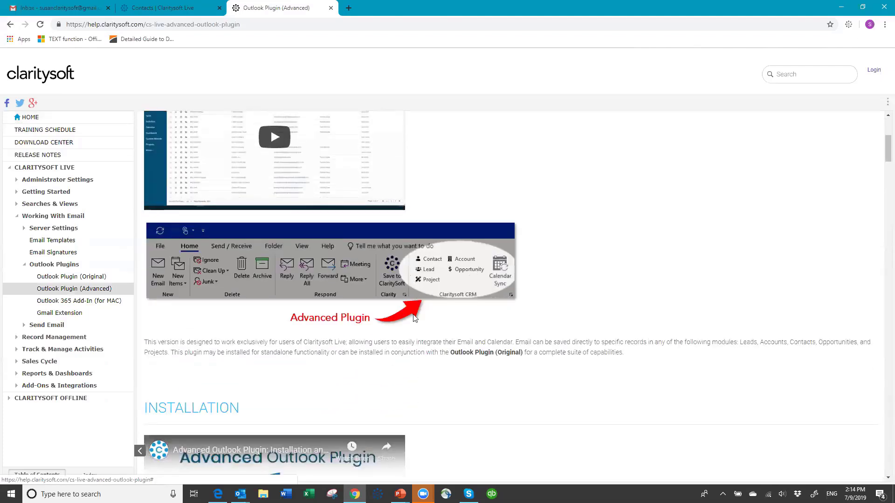
{"action": "scroll", "coordinate": [505, 380], "scroll_direction": "down", "scroll_amount": 2}
{"action": "scroll", "coordinate": [501, 374], "scroll_direction": "down", "scroll_amount": 5}
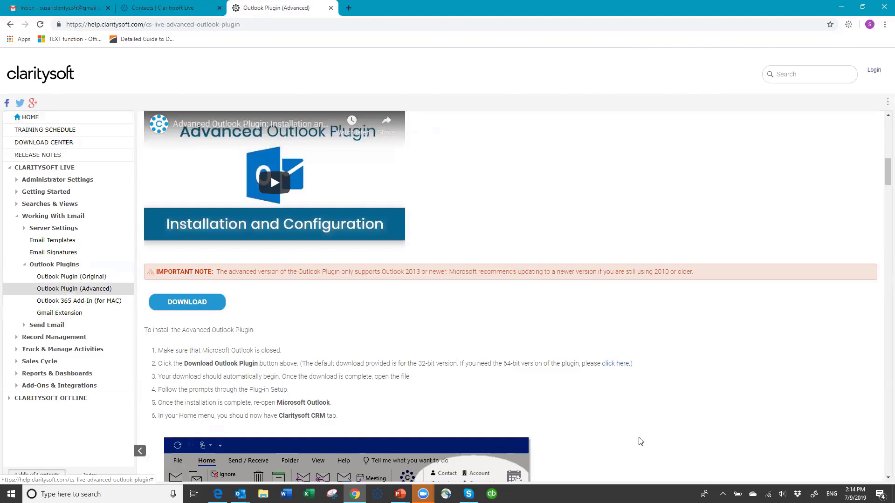
{"action": "scroll", "coordinate": [595, 410], "scroll_direction": "down", "scroll_amount": 3}
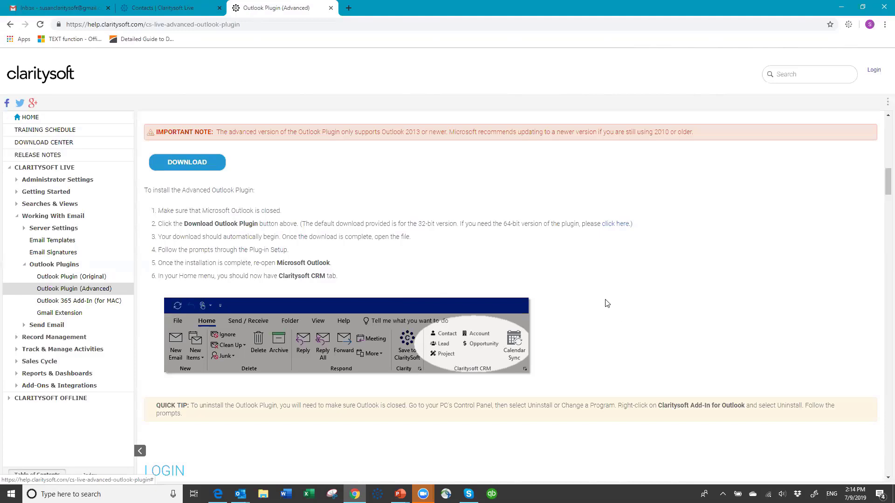
{"action": "scroll", "coordinate": [606, 304], "scroll_direction": "down", "scroll_amount": 9}
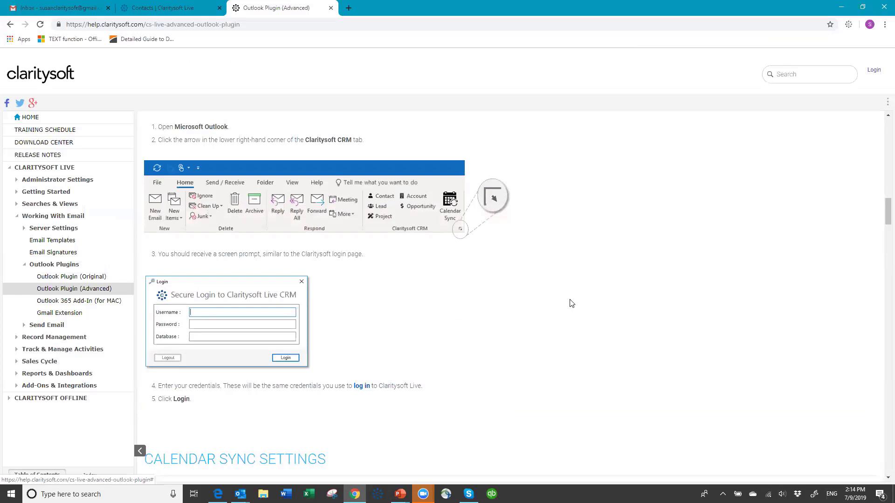
{"action": "scroll", "coordinate": [571, 306], "scroll_direction": "down", "scroll_amount": 1}
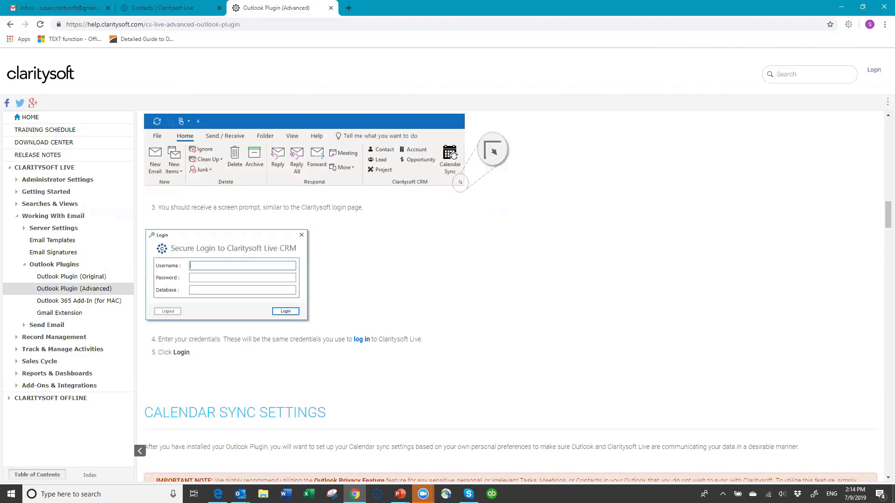
{"action": "key", "text": "alt+Tab"}
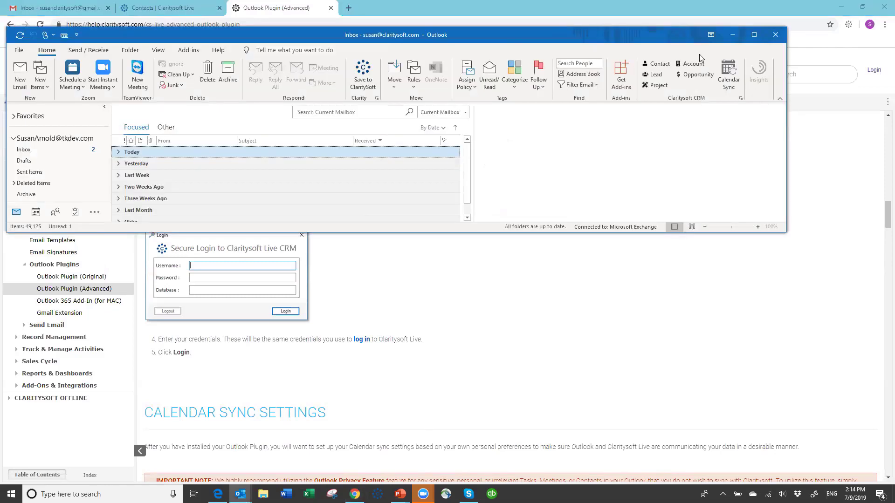
- Confirm the Claritysoft CRM plugin reports it is connected, then close the Login dialog
{"action": "left_click", "coordinate": [741, 98]}
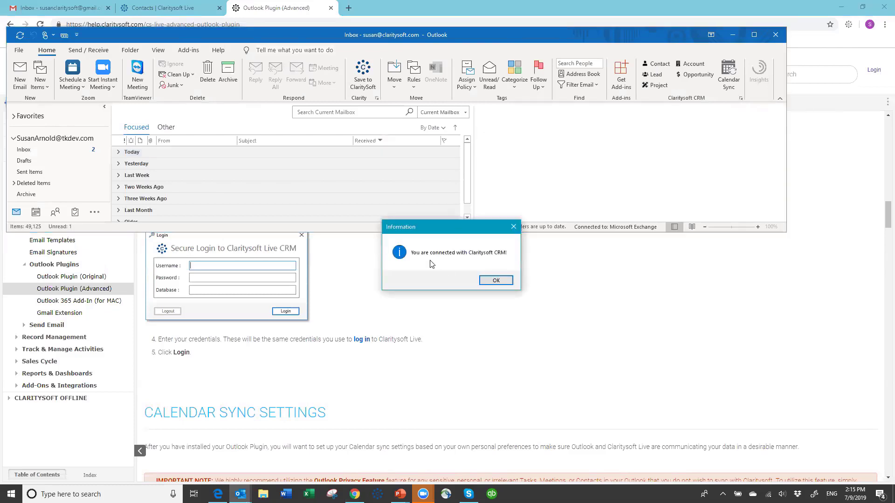
{"action": "left_click", "coordinate": [496, 280]}
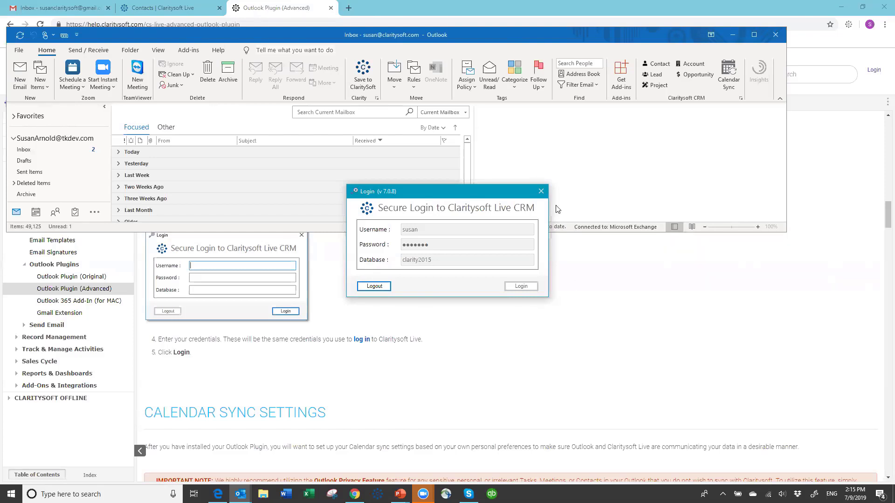
{"action": "left_click", "coordinate": [541, 191]}
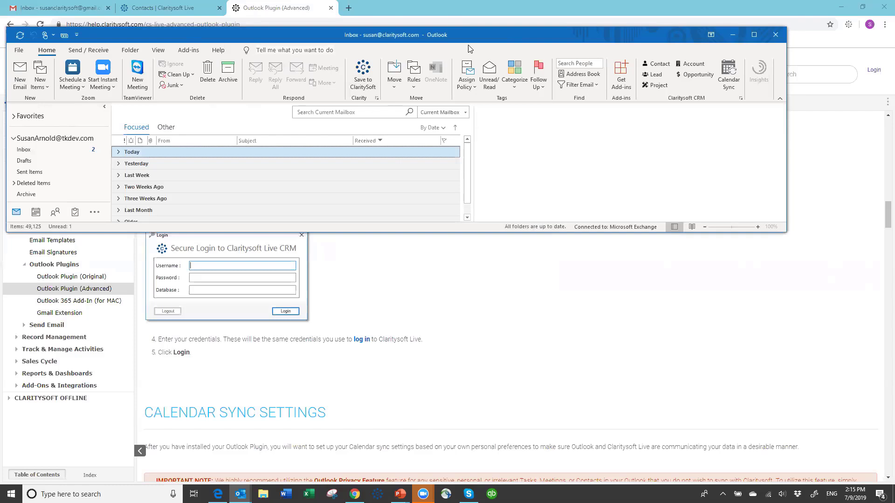
- Reposition Outlook and open the Claritysoft add-in's CRM connection information settings
{"action": "left_click_drag", "start_coordinate": [465, 35], "coordinate": [504, 62]}
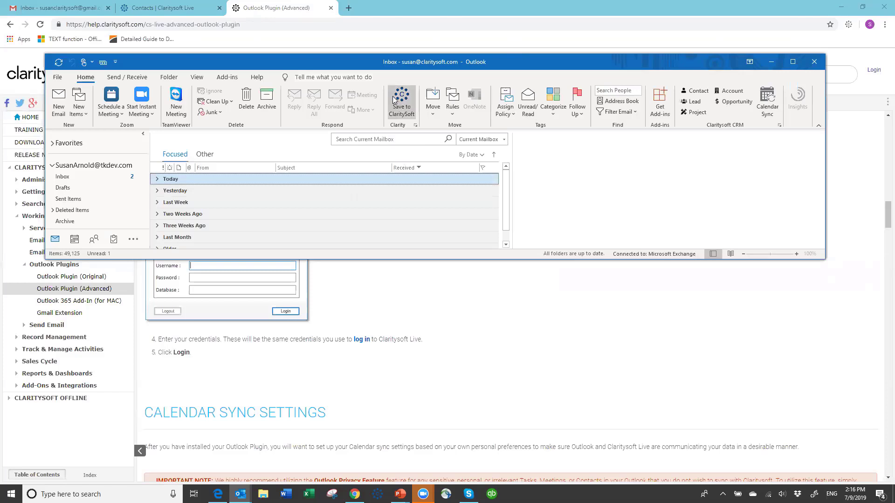
{"action": "left_click", "coordinate": [416, 126]}
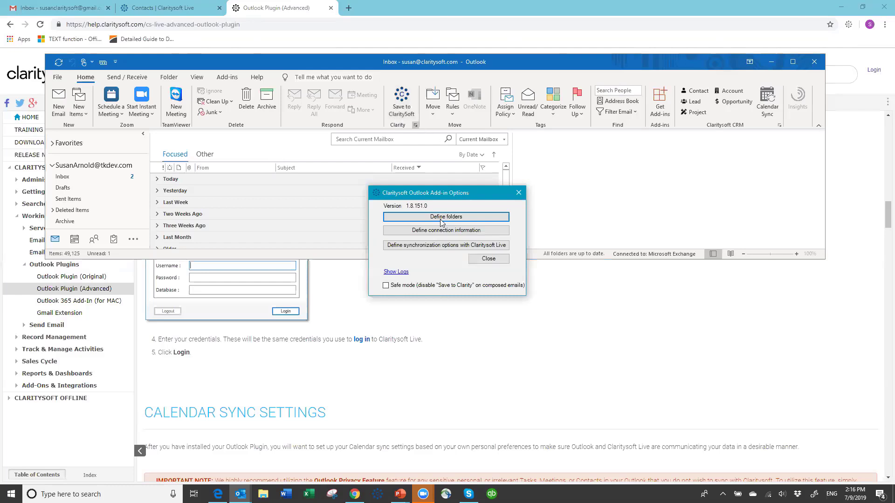
{"action": "left_click", "coordinate": [443, 234]}
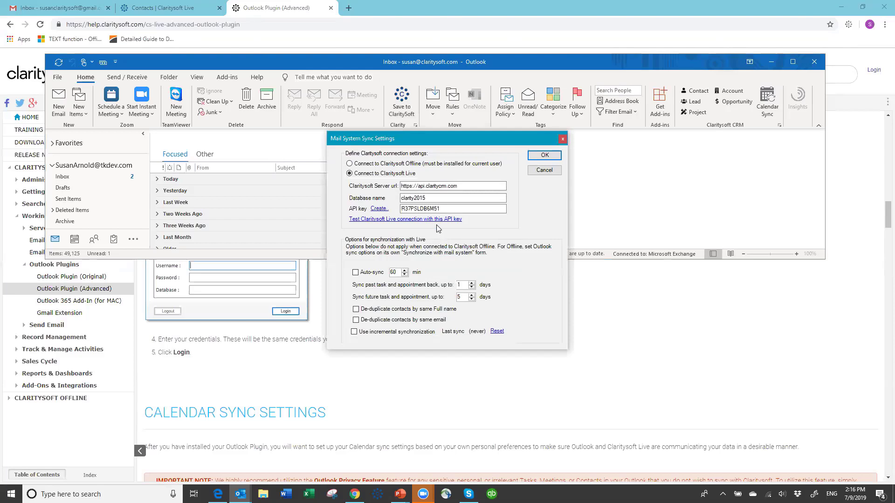
- Toggle the connection to Claritysoft Offline and back to Live, then open the API key creation page
{"action": "left_click", "coordinate": [350, 164]}
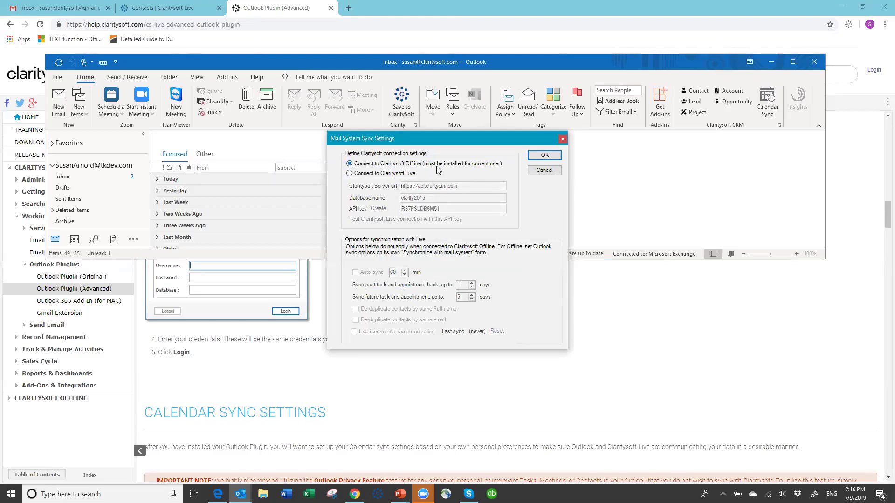
{"action": "left_click", "coordinate": [349, 174]}
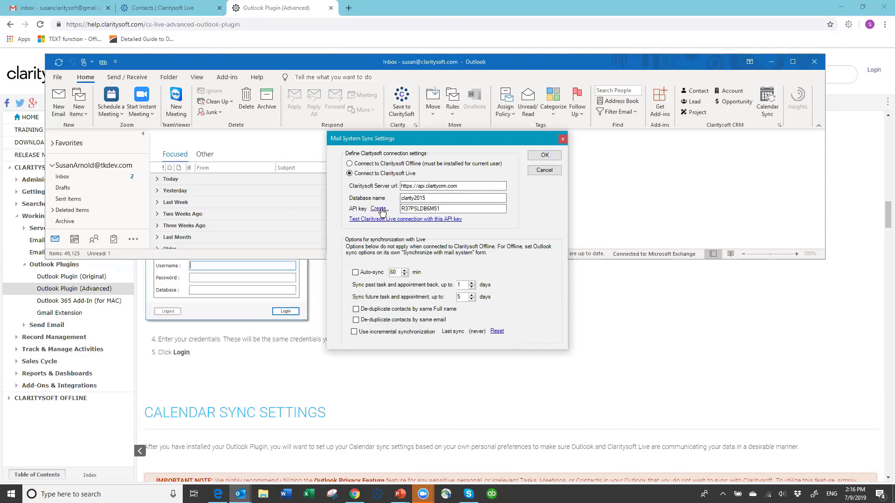
{"action": "left_click", "coordinate": [381, 211]}
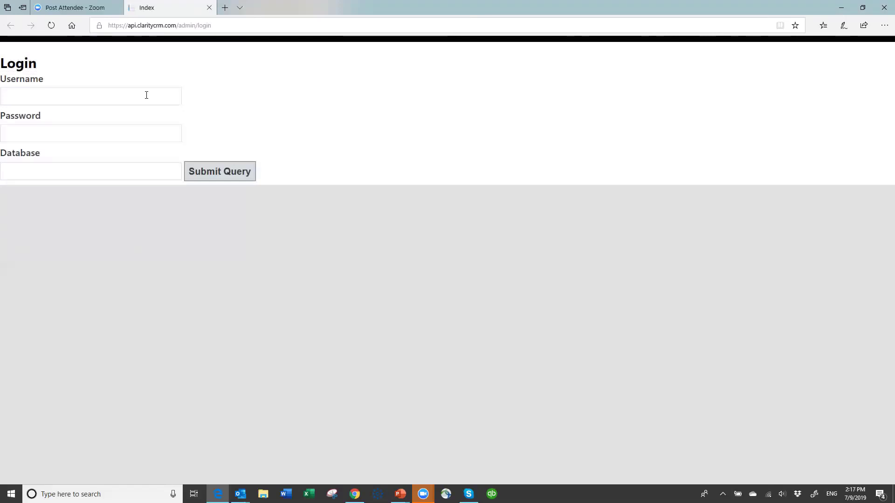
- Log in to Claritysoft API Admin with the account username, password and database clarity2015
{"action": "left_click", "coordinate": [101, 102]}
{"action": "type", "text": "s"}
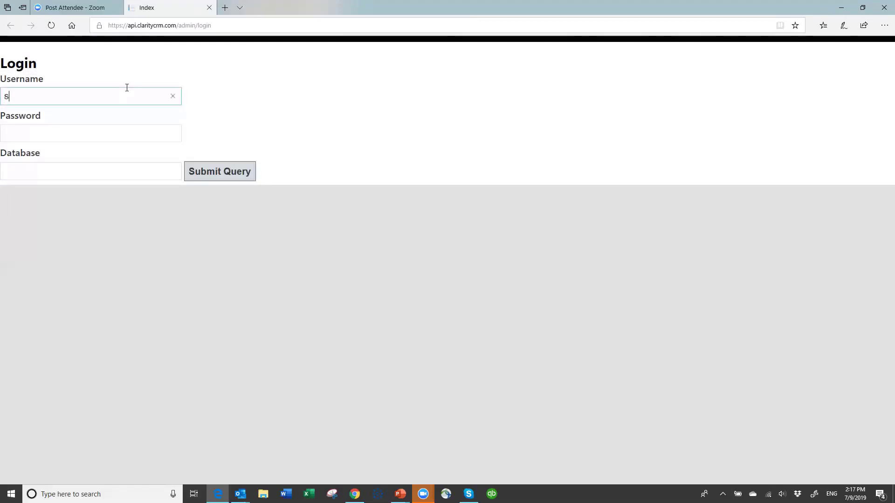
{"action": "type", "text": "u"}
{"action": "key", "text": "BackSpace"}
{"action": "type", "text": "usan"}
{"action": "key", "text": "Tab"}
{"action": "type", "text": "••••••"}
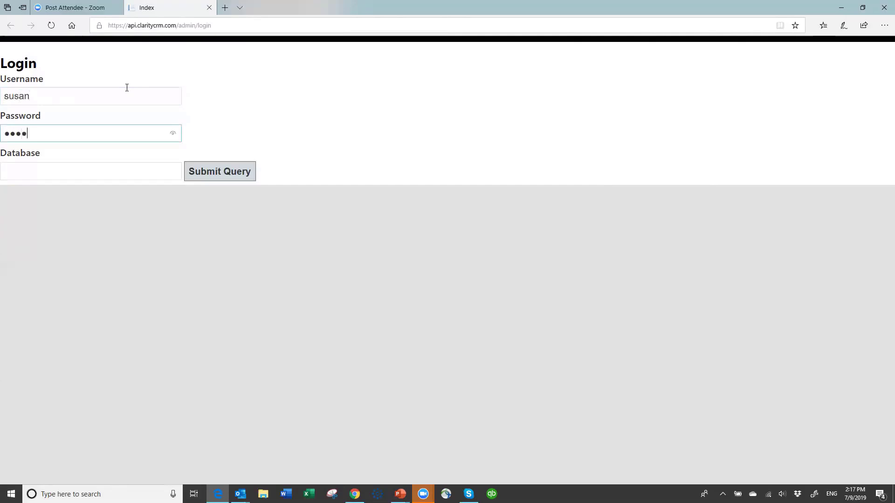
{"action": "key", "text": "Tab"}
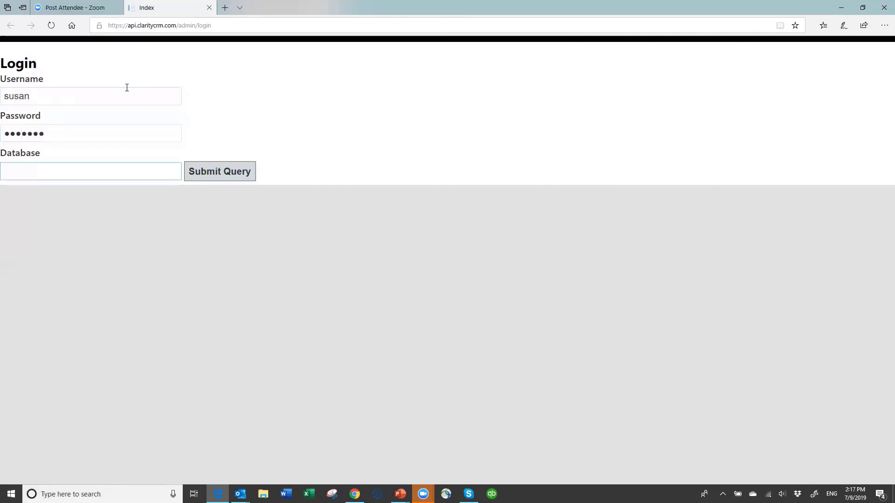
{"action": "type", "text": "claritty"}
{"action": "key", "text": "BackSpace"}
{"action": "key", "text": "BackSpace"}
{"action": "type", "text": "y2015"}
{"action": "left_click", "coordinate": [235, 175]}
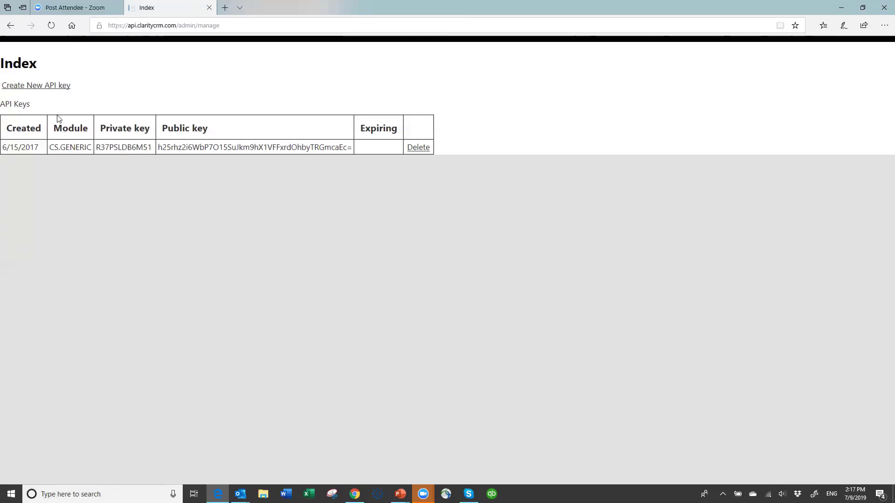
- Go to Create New API key and select the existing CS.GENERIC private key value
{"action": "left_click", "coordinate": [35, 89]}
{"action": "left_click_drag", "start_coordinate": [152, 148], "coordinate": [95, 148]}
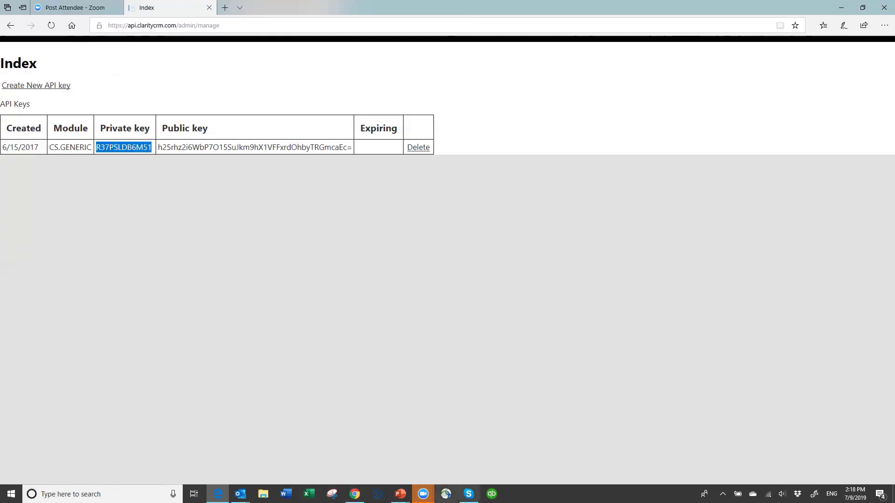
- Close the Mail System Sync Settings window without saving, then close the Add-in Options dialog
{"action": "left_click", "coordinate": [354, 494]}
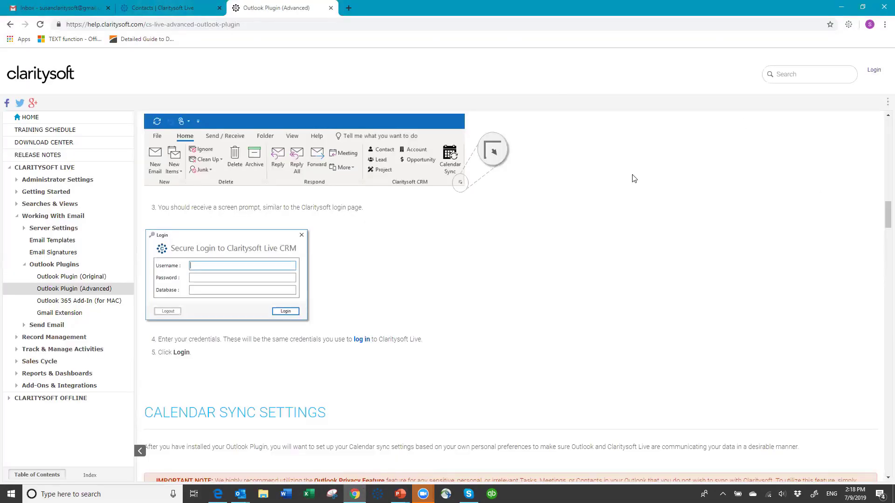
{"action": "mouse_move", "coordinate": [240, 494]}
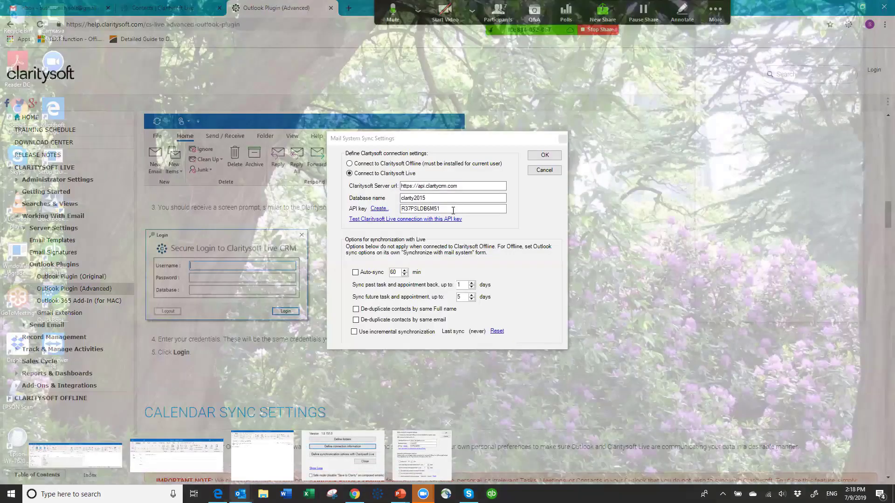
{"action": "left_click", "coordinate": [422, 452]}
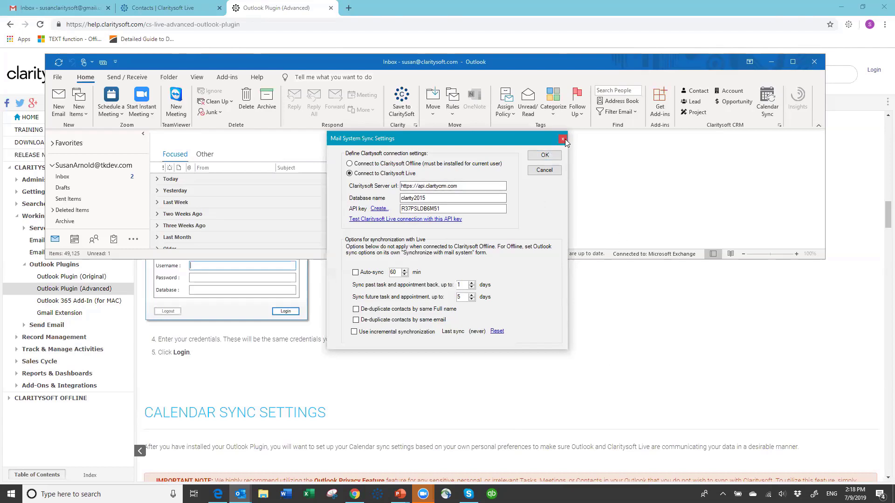
{"action": "left_click", "coordinate": [563, 139]}
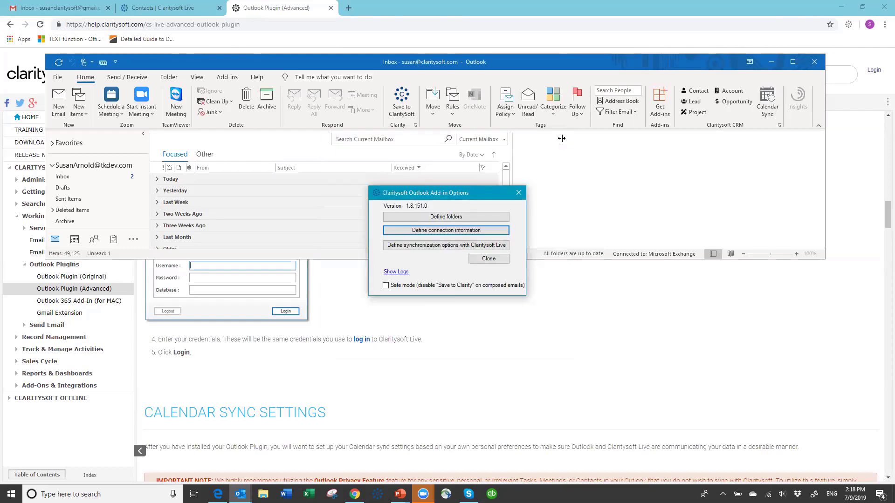
{"action": "left_click", "coordinate": [521, 193]}
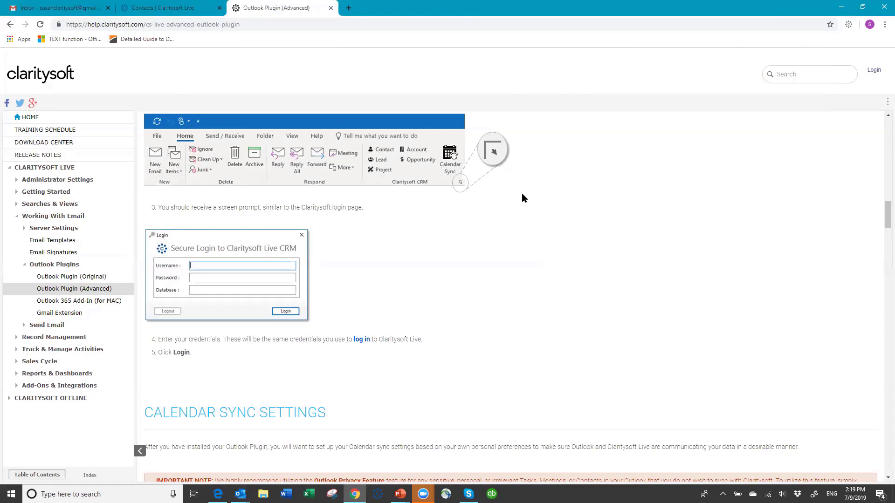
- Show the Contacts | Claritysoft Live tab, then bring the Outlook Inbox window back in front
{"action": "left_click", "coordinate": [162, 10]}
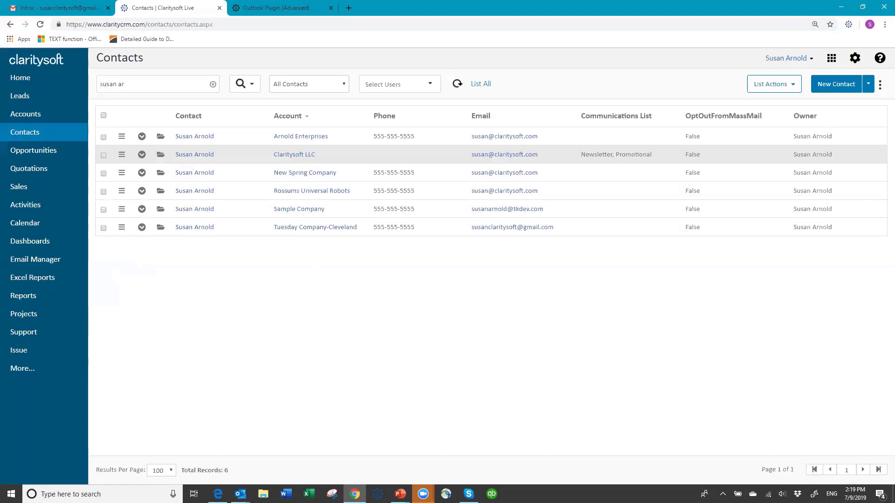
{"action": "key", "text": "alt+Tab"}
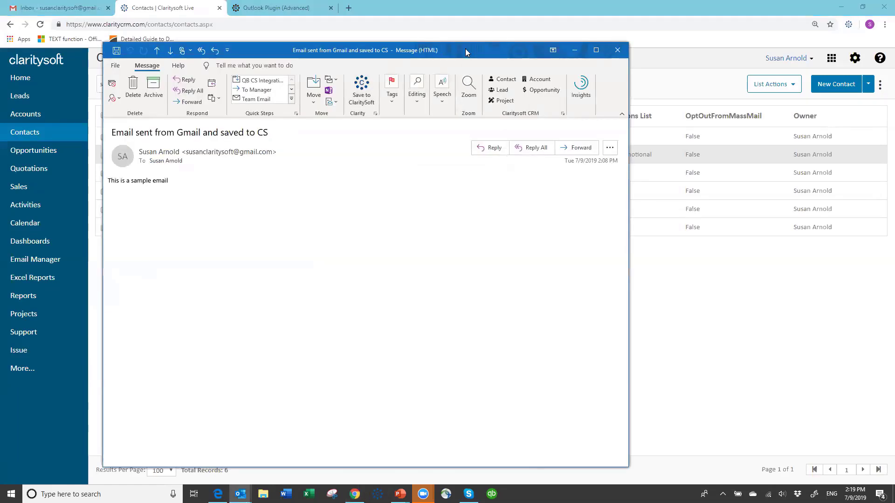
{"action": "left_click_drag", "start_coordinate": [465, 51], "coordinate": [468, 54]}
{"action": "left_click", "coordinate": [240, 494]}
{"action": "left_click", "coordinate": [155, 458]}
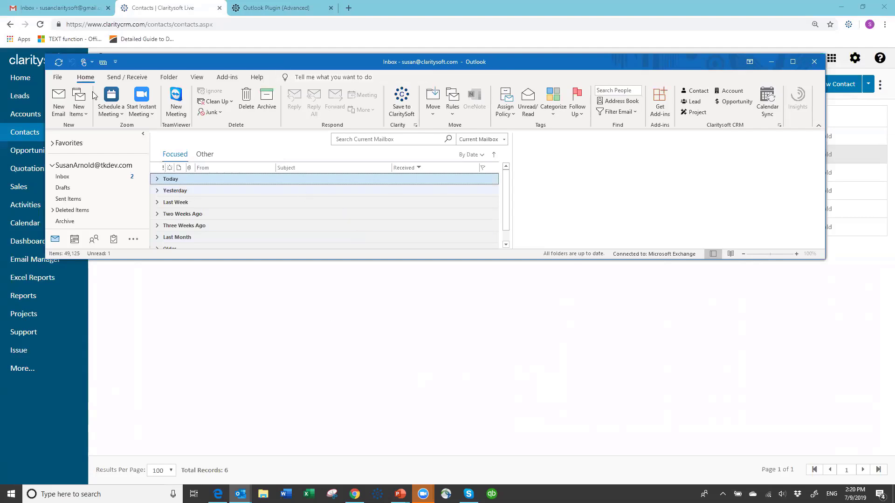
- Compose a new email to the user's work address with subject 'Email sent from Outlook saved to CS'
{"action": "left_click", "coordinate": [57, 105]}
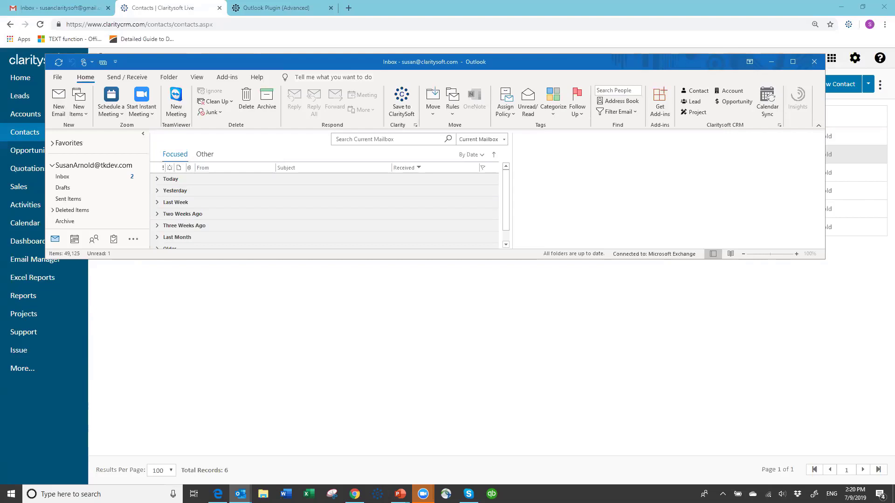
{"action": "left_click", "coordinate": [59, 102]}
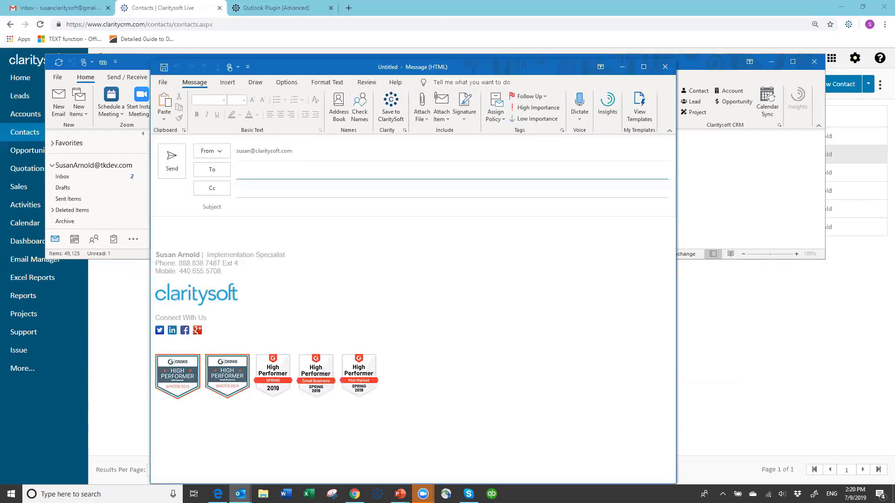
{"action": "type", "text": "susan"}
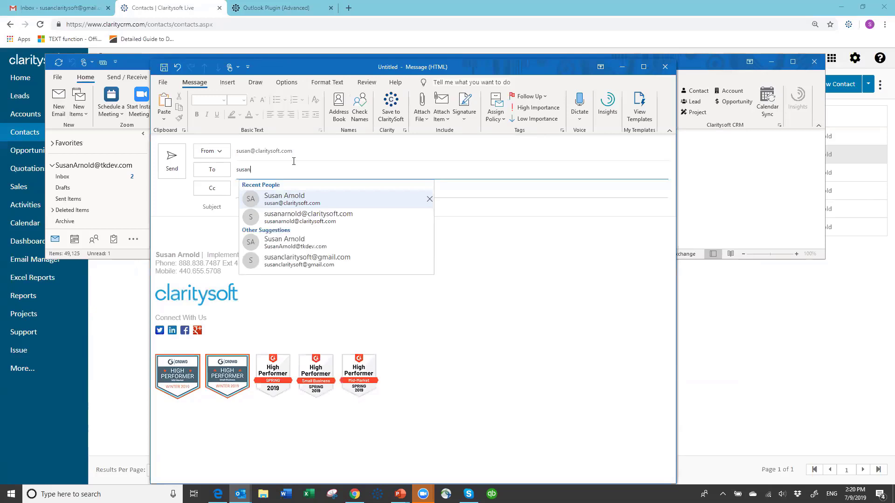
{"action": "left_click", "coordinate": [329, 217]}
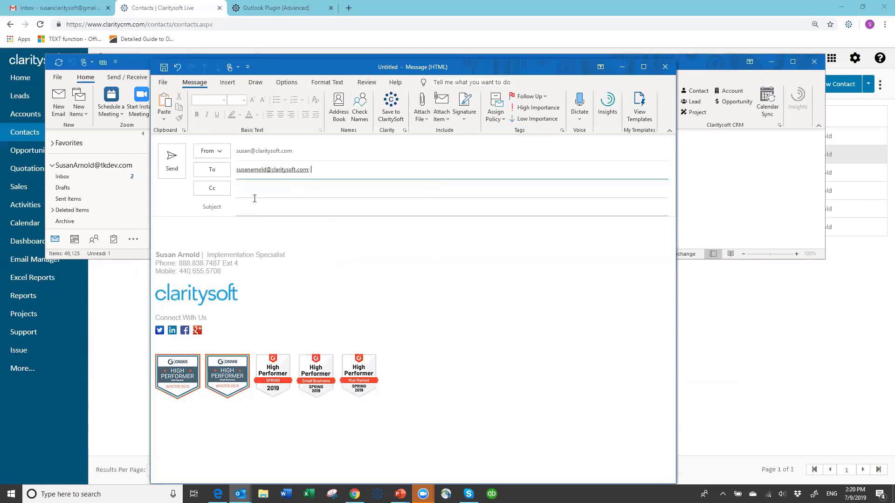
{"action": "left_click", "coordinate": [257, 206]}
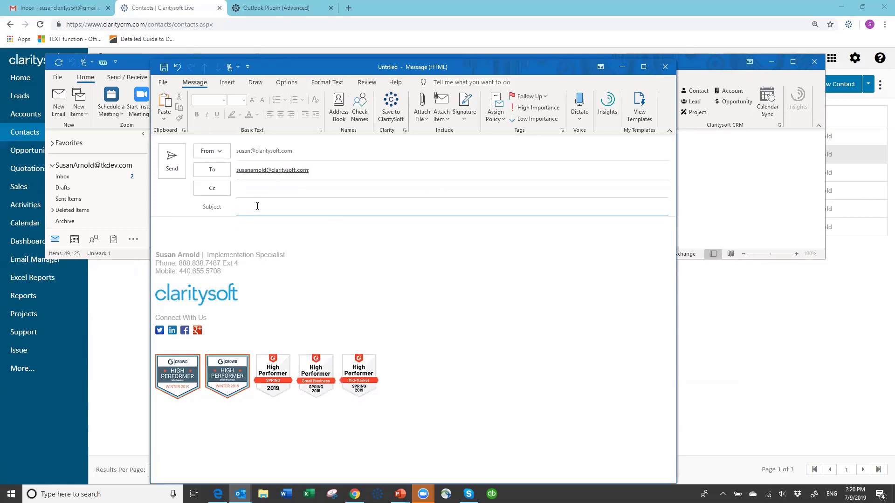
{"action": "type", "text": "Email sent from Outlook saved to CS"}
{"action": "left_click", "coordinate": [174, 234]}
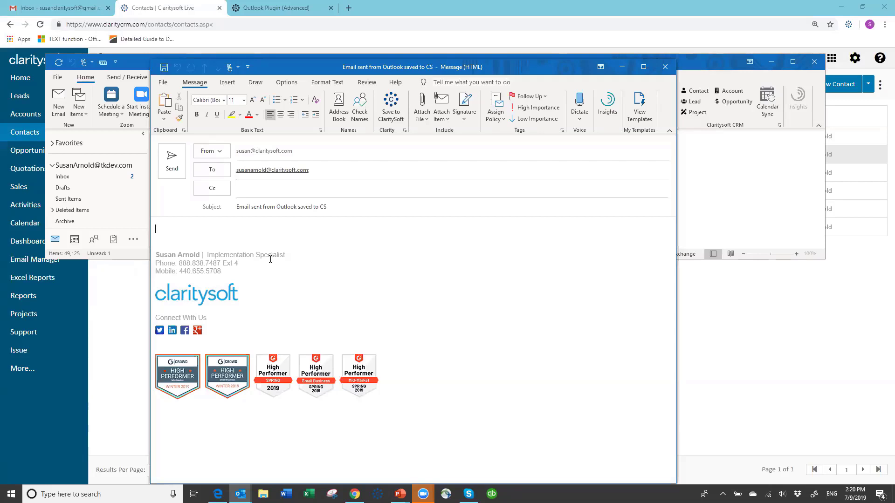
- Send the email and return to the inbox, scrolling the folder pane down and back up
{"action": "left_click", "coordinate": [172, 169]}
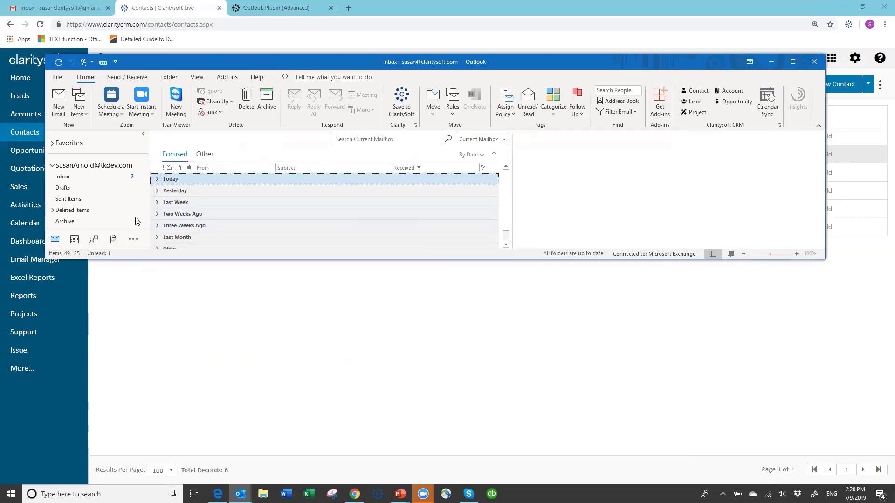
{"action": "scroll", "coordinate": [135, 222], "scroll_direction": "down", "scroll_amount": 5}
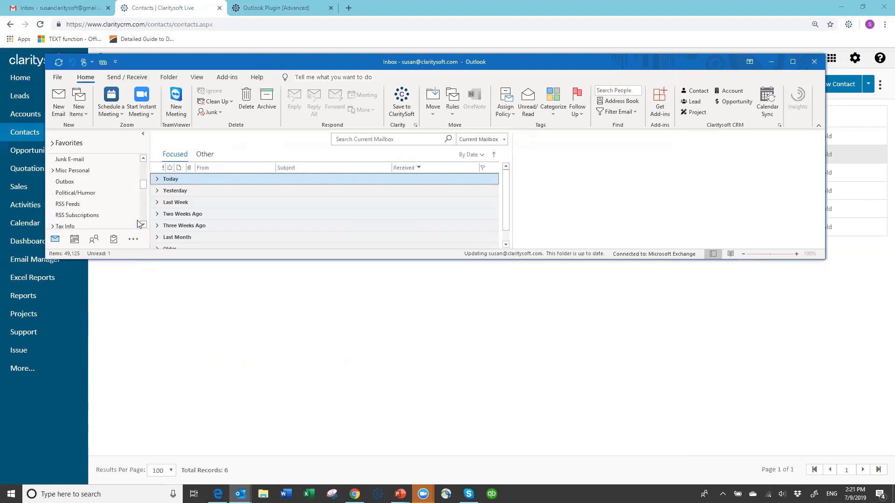
{"action": "scroll", "coordinate": [124, 219], "scroll_direction": "up", "scroll_amount": 5}
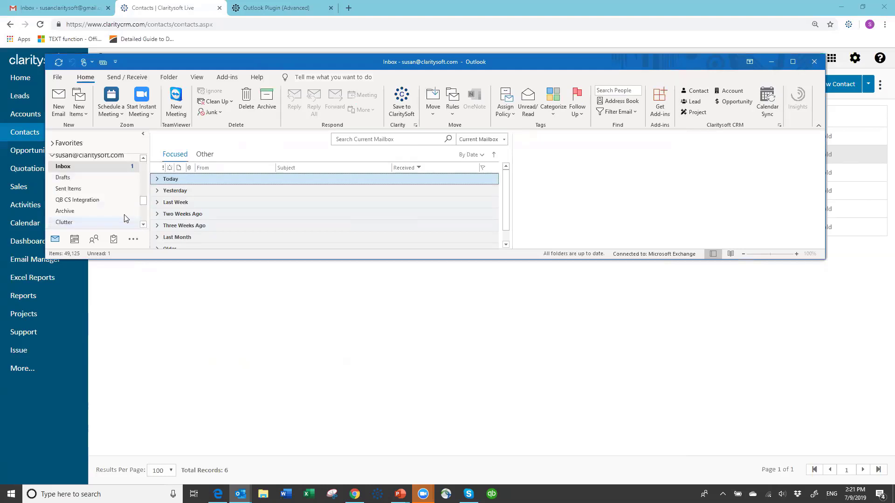
- Open the sent 'Email sent from Outlook saved to CS' message in Sent Items and save it to its detected CRM contact
{"action": "left_click", "coordinate": [83, 189]}
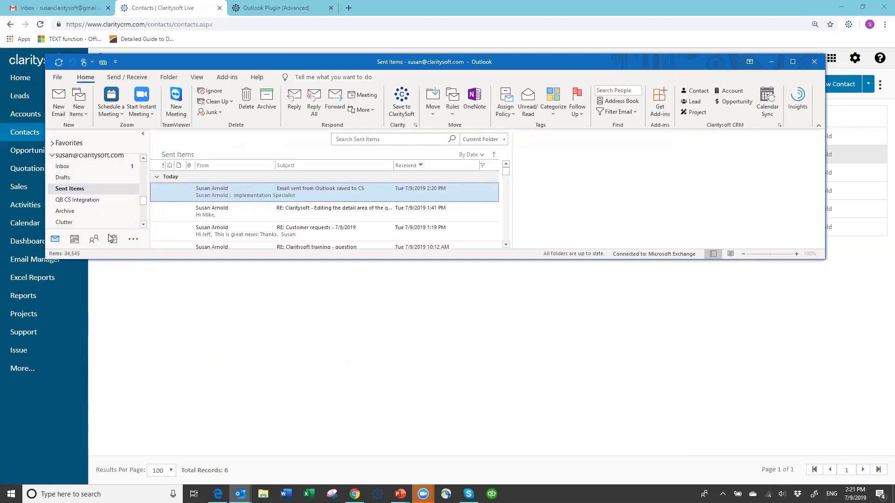
{"action": "left_click", "coordinate": [294, 197]}
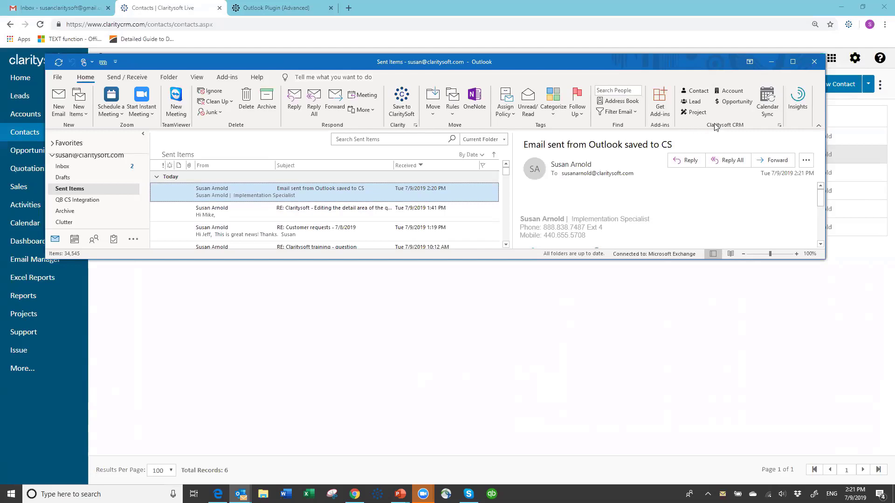
{"action": "left_click", "coordinate": [692, 91]}
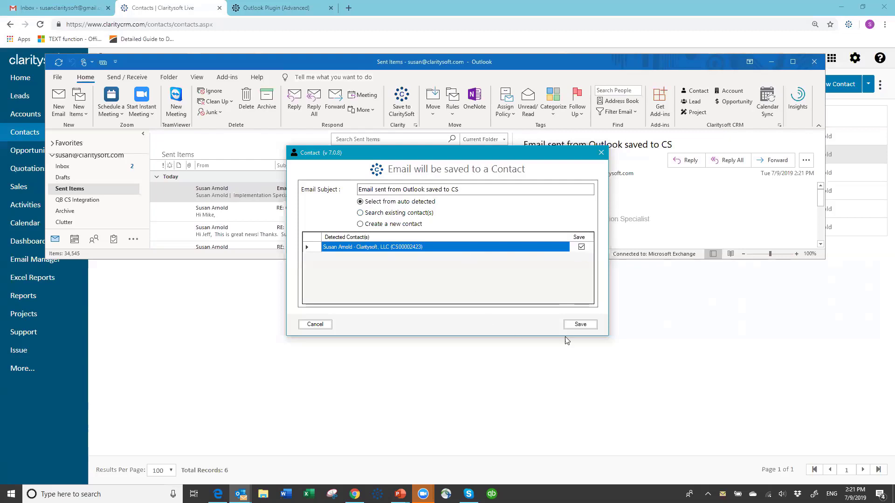
{"action": "left_click", "coordinate": [581, 325]}
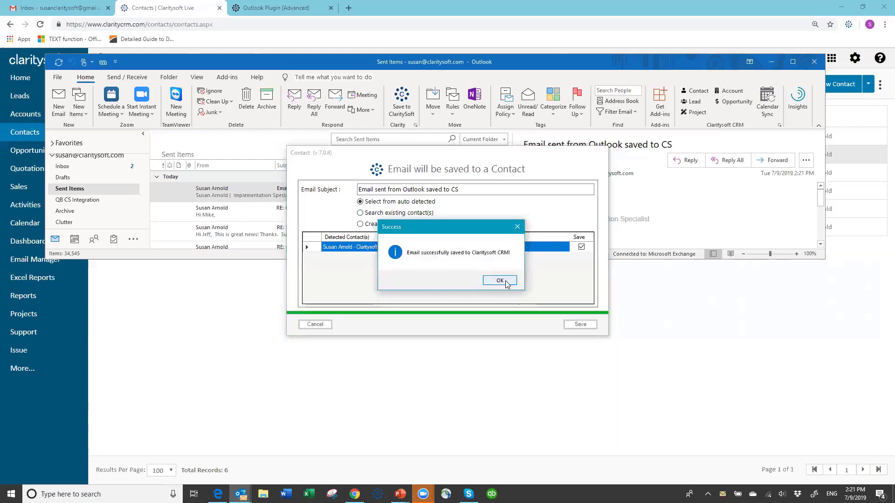
{"action": "left_click", "coordinate": [500, 280]}
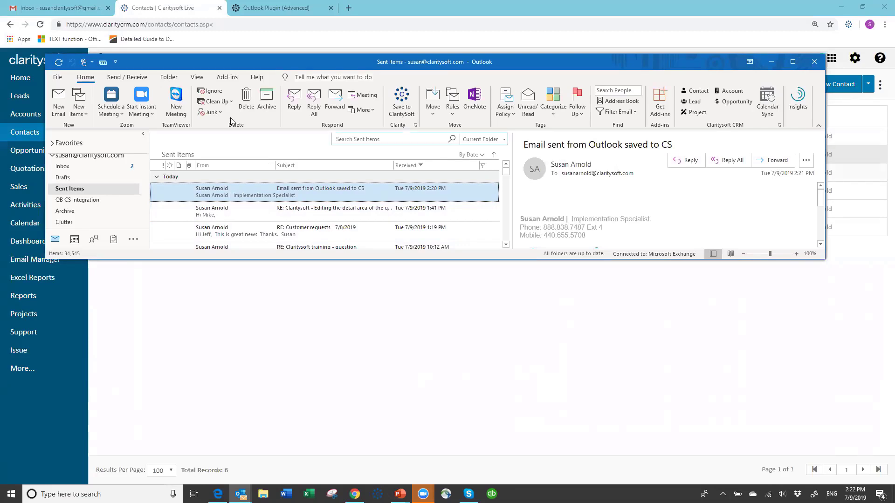
- Draft an email to the user titled 'Save to contact', enable Save to ClaritySoft, and close it
{"action": "left_click", "coordinate": [59, 100]}
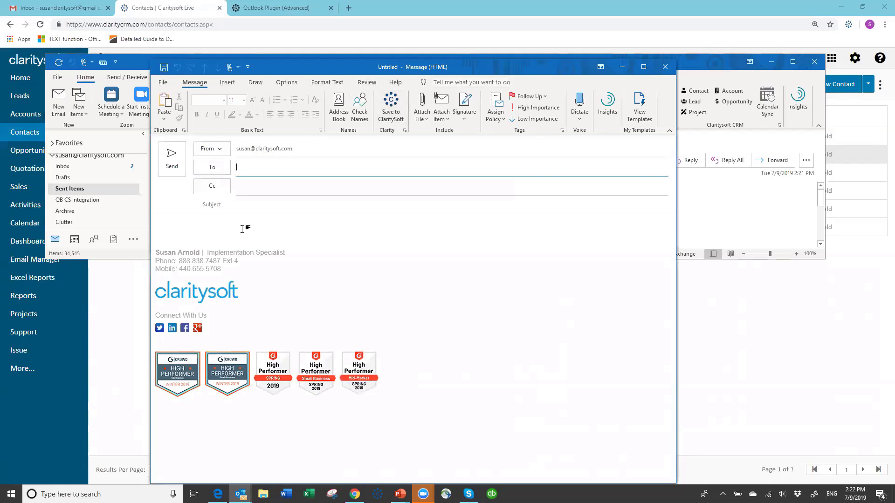
{"action": "type", "text": "susan"}
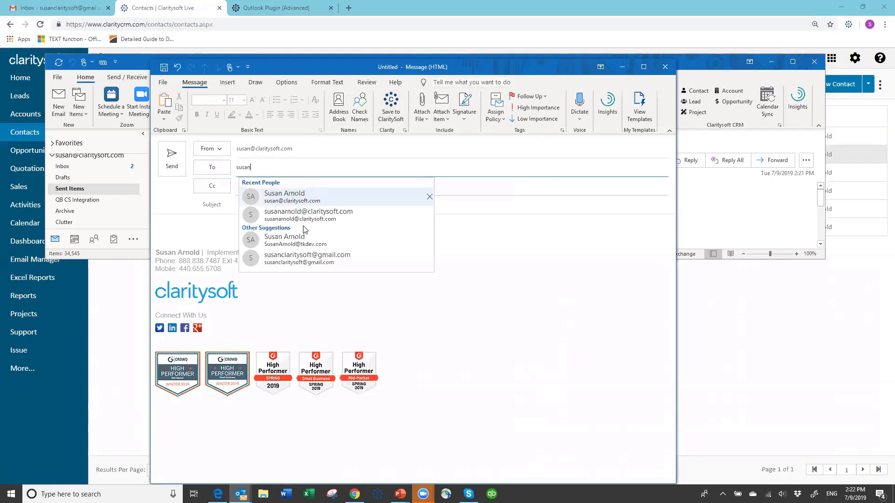
{"action": "left_click", "coordinate": [267, 197]}
{"action": "left_click", "coordinate": [267, 204]}
{"action": "type", "text": "Save to contact"}
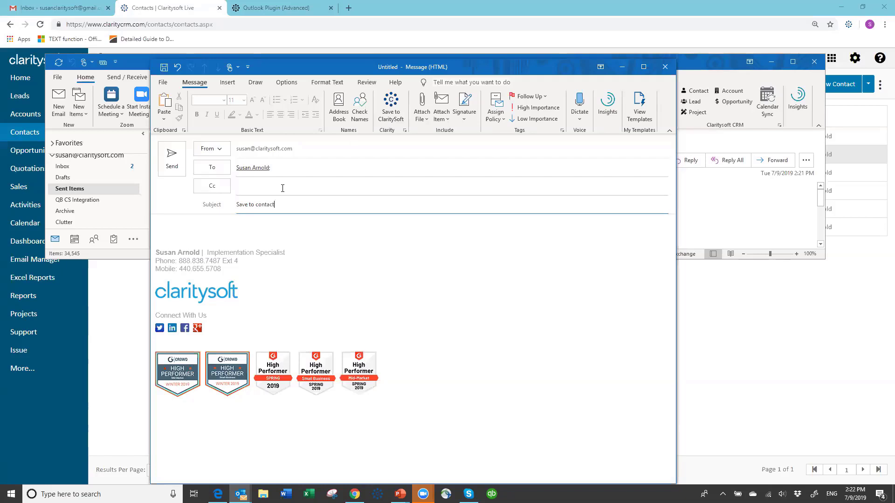
{"action": "left_click", "coordinate": [390, 108]}
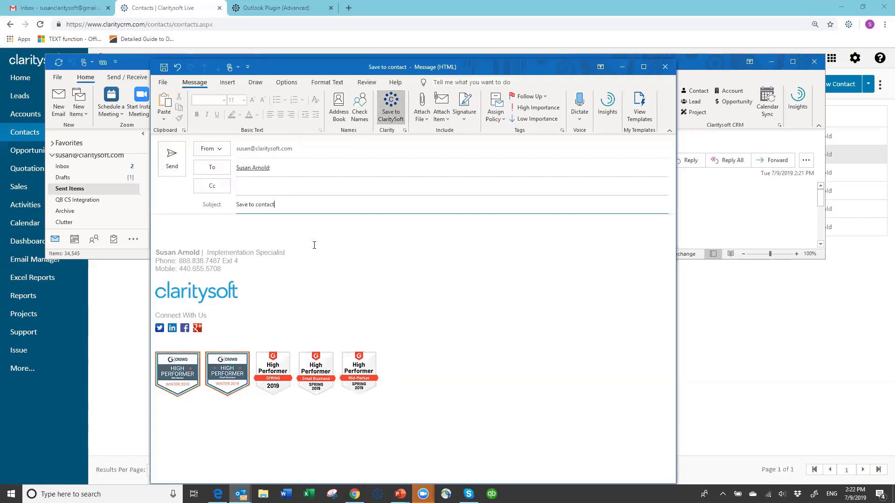
{"action": "left_click", "coordinate": [172, 160]}
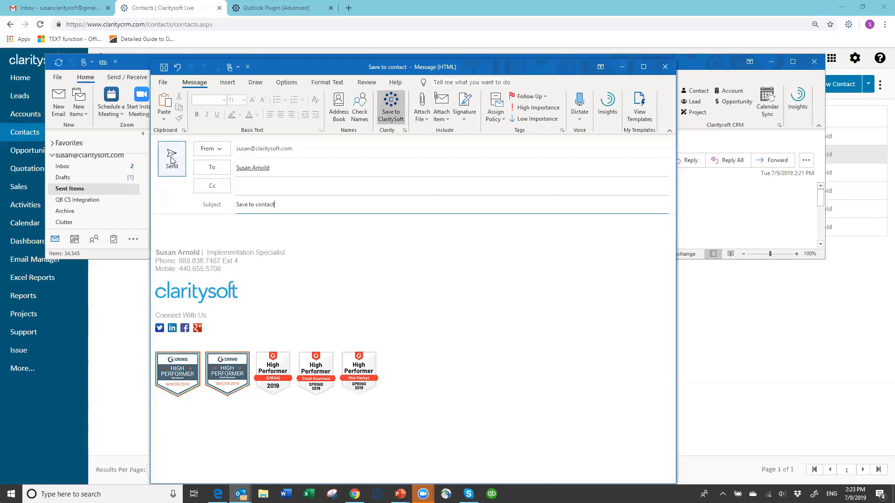
{"action": "left_click", "coordinate": [396, 116]}
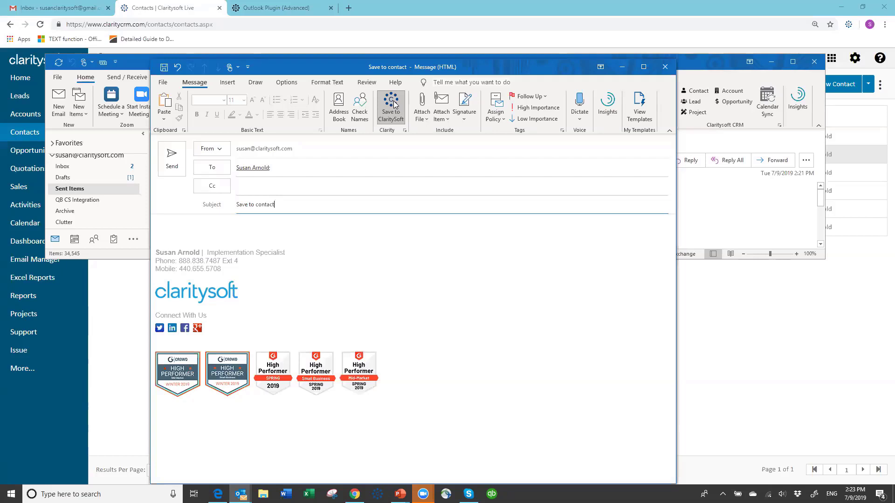
{"action": "left_click", "coordinate": [666, 69]}
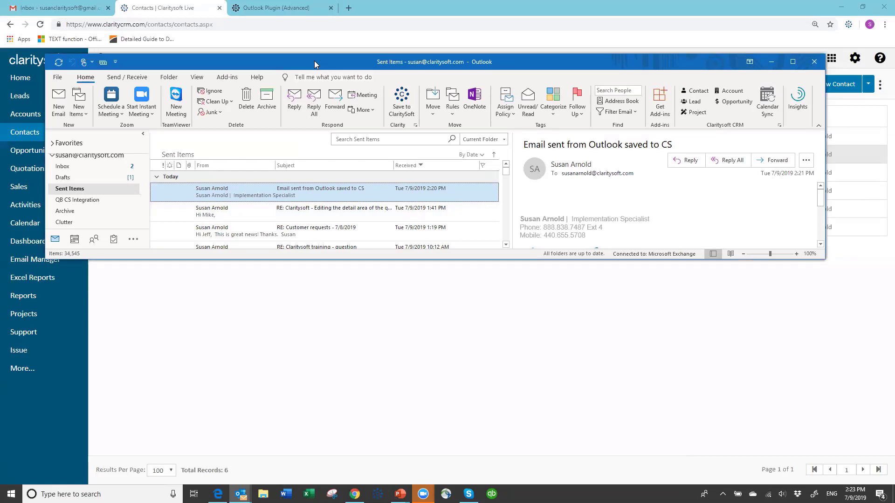
- Drag Outlook off screen so the Contacts page with its six matching records shows
{"action": "left_click_drag", "start_coordinate": [314, 61], "coordinate": [894, 44]}
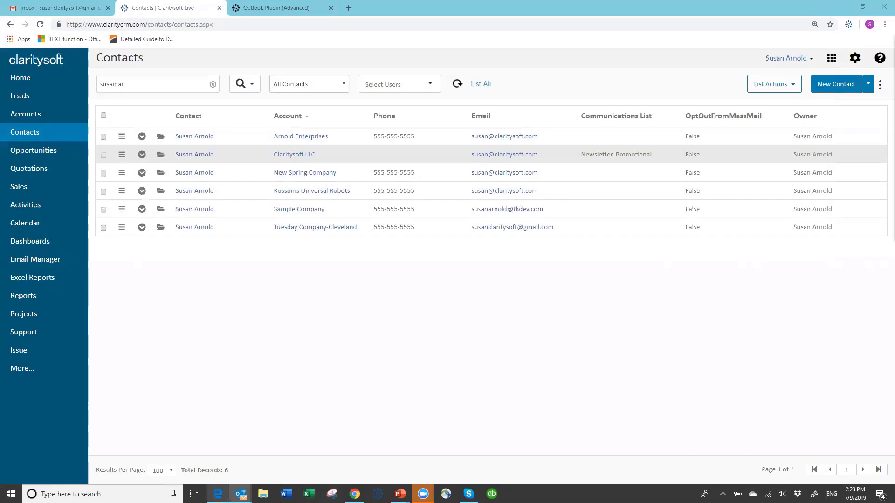
{"action": "mouse_move", "coordinate": [217, 494]}
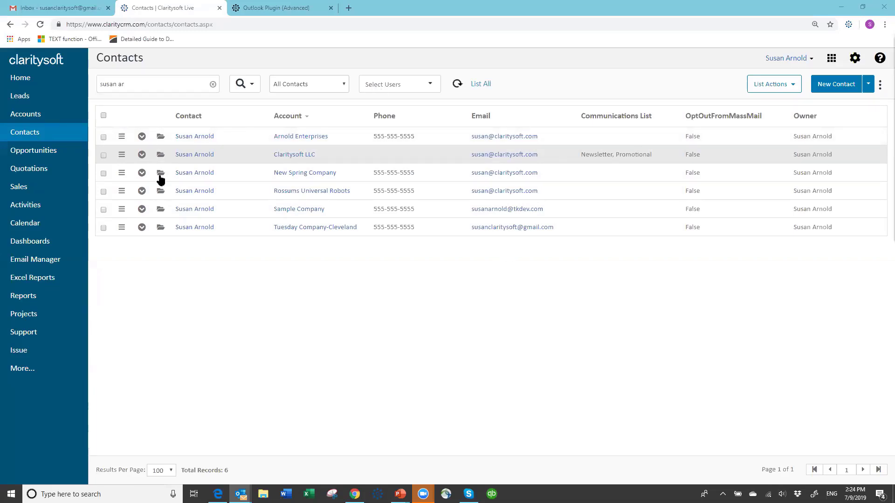
- Open My Settings > Email Settings and check the Server Type list, keeping Exchange Server
{"action": "left_click", "coordinate": [854, 59]}
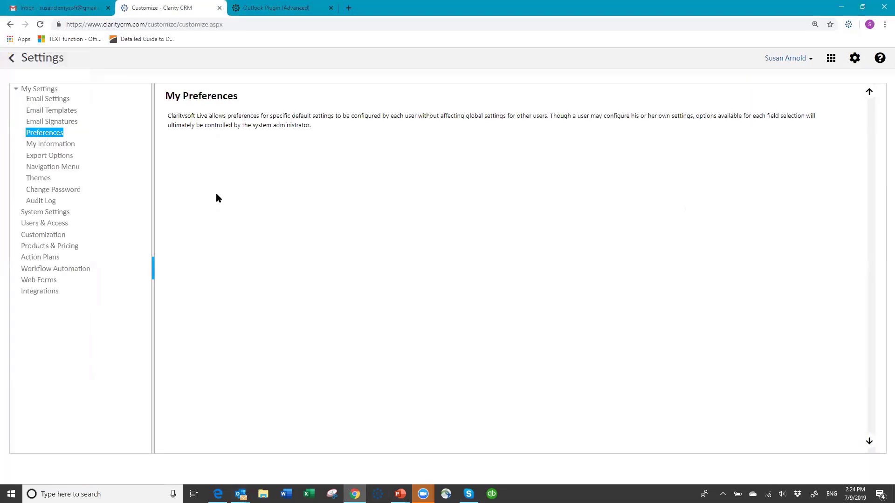
{"action": "left_click", "coordinate": [48, 99]}
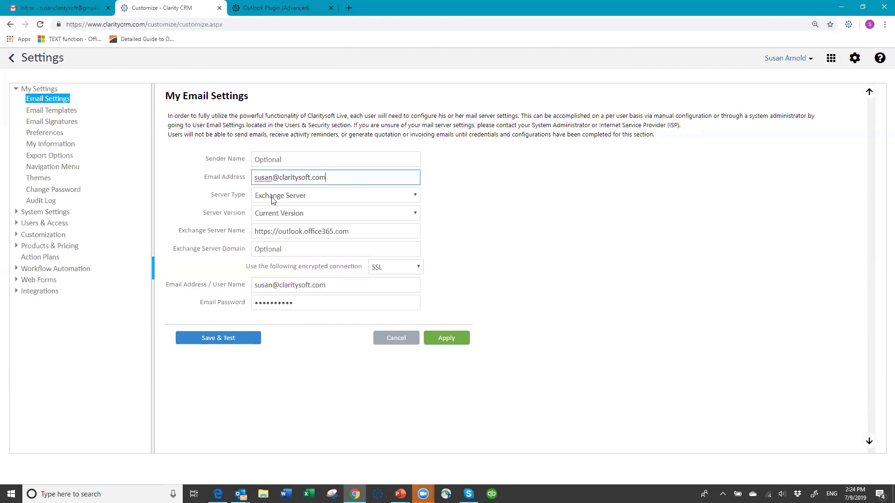
{"action": "left_click", "coordinate": [416, 196]}
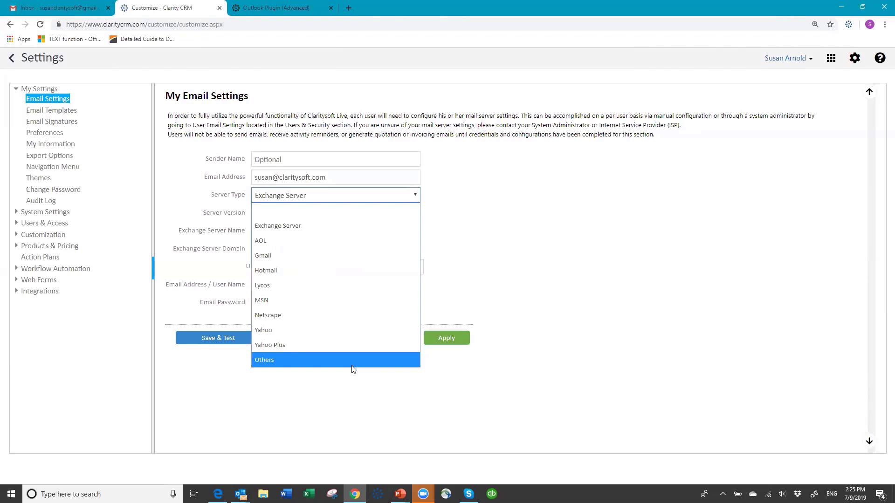
{"action": "left_click", "coordinate": [338, 195]}
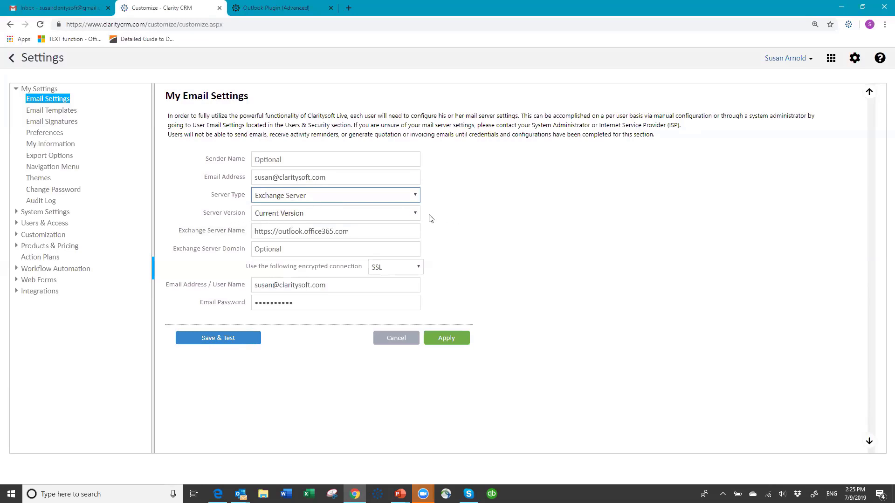
{"action": "left_click", "coordinate": [416, 216]}
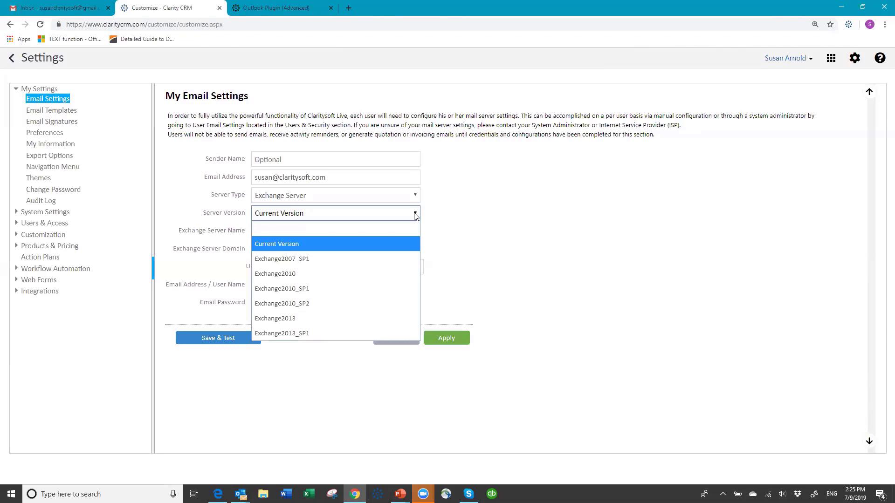
{"action": "left_click", "coordinate": [339, 212]}
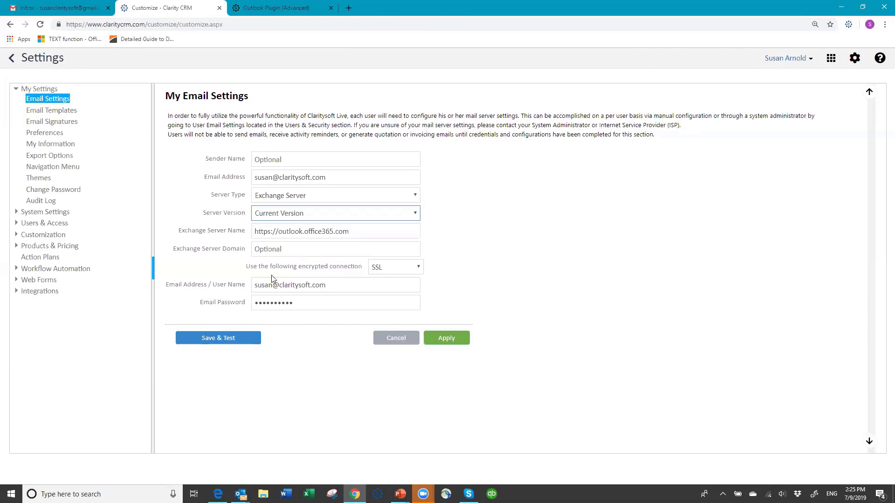
{"action": "left_click", "coordinate": [418, 268]}
{"action": "left_click", "coordinate": [418, 270]}
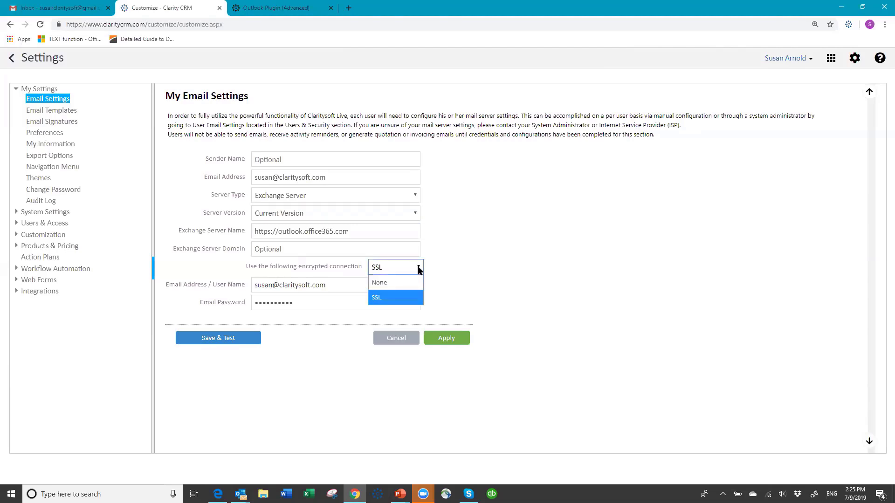
{"action": "left_click", "coordinate": [397, 267]}
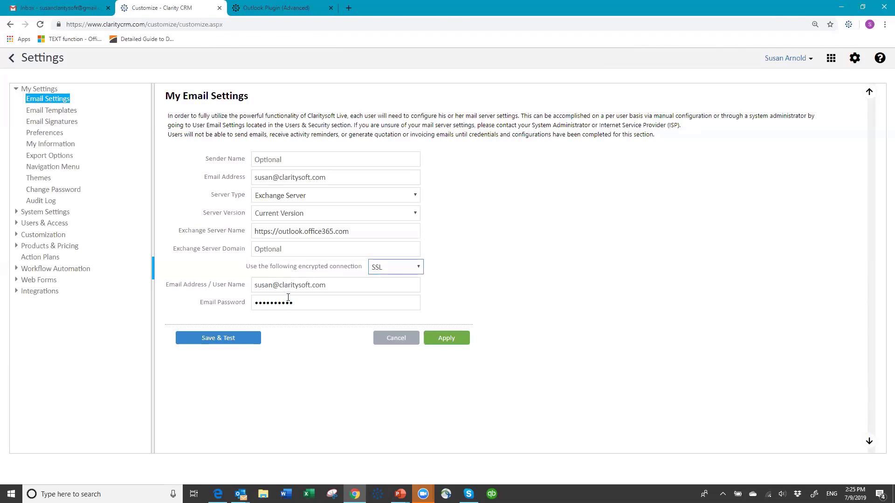
- Save and test the Exchange email settings, dismiss the success message, and go to Users & Access
{"action": "left_click", "coordinate": [213, 341]}
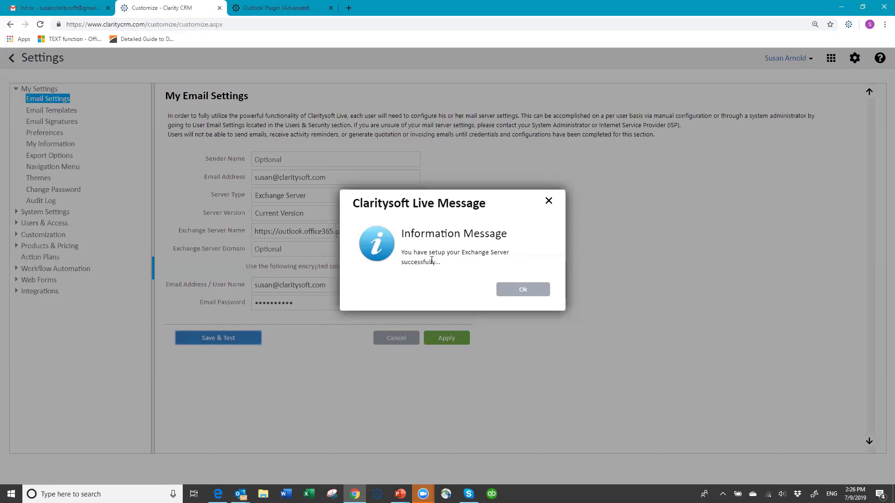
{"action": "left_click", "coordinate": [524, 290]}
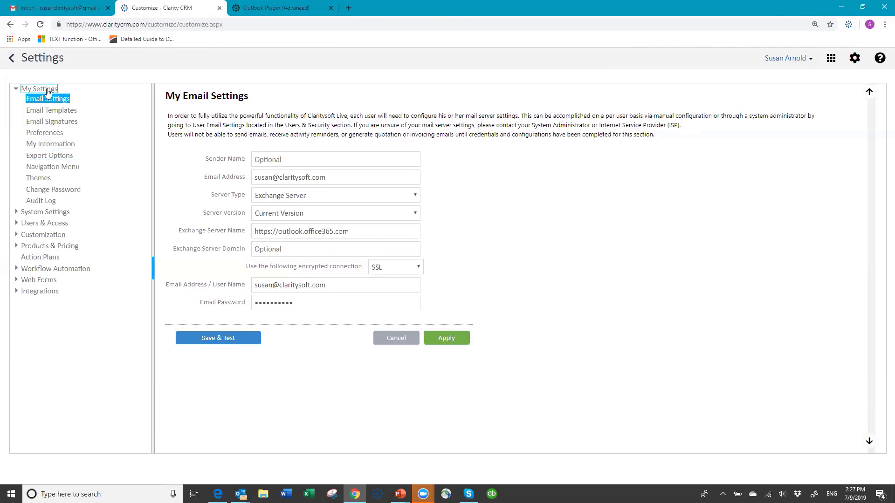
{"action": "left_click", "coordinate": [47, 226]}
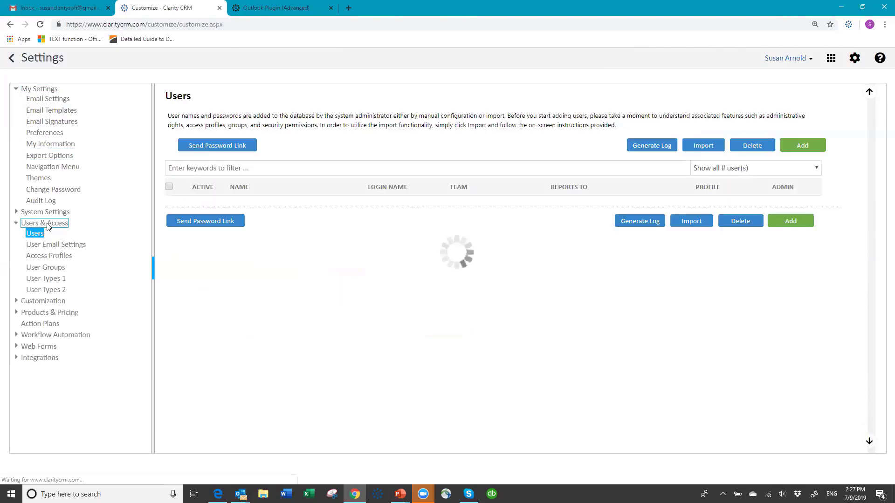
{"action": "left_click", "coordinate": [49, 248]}
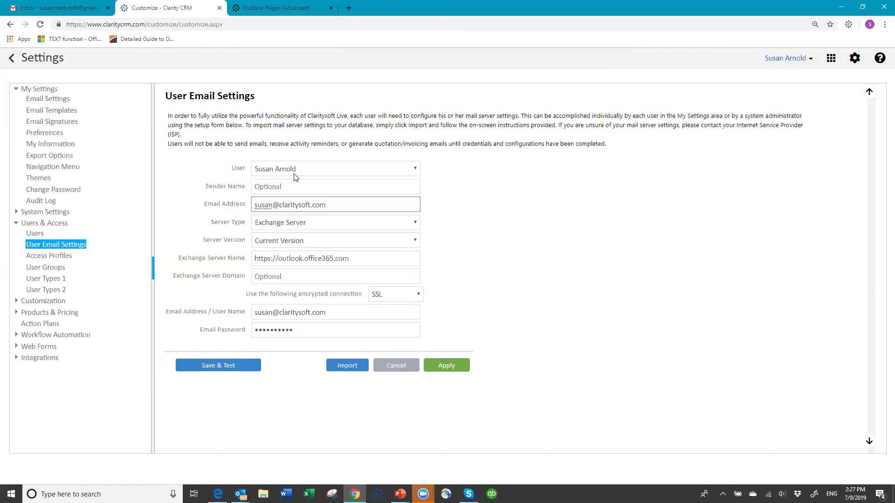
{"action": "left_click", "coordinate": [416, 169]}
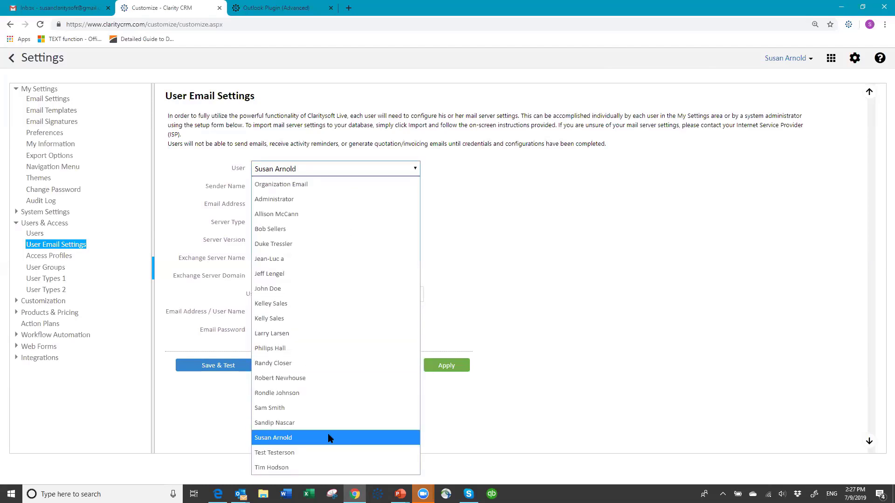
{"action": "left_click", "coordinate": [313, 216]}
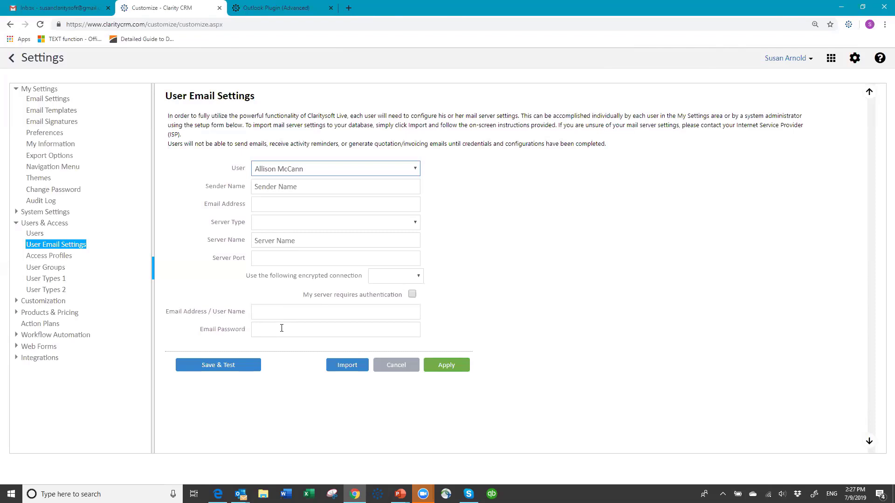
- Open the User Email Settings import screen with example file, column instructions and upload field
{"action": "left_click", "coordinate": [354, 368]}
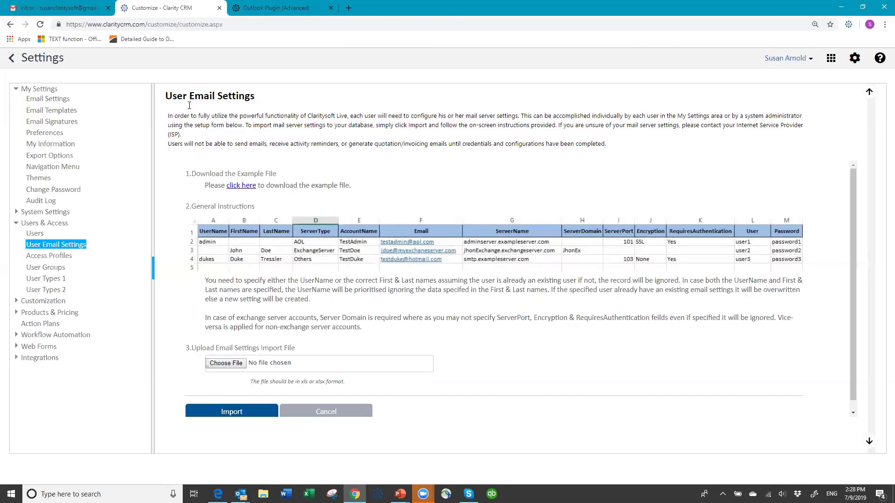
{"action": "left_click", "coordinate": [35, 233]}
{"action": "left_click", "coordinate": [43, 103]}
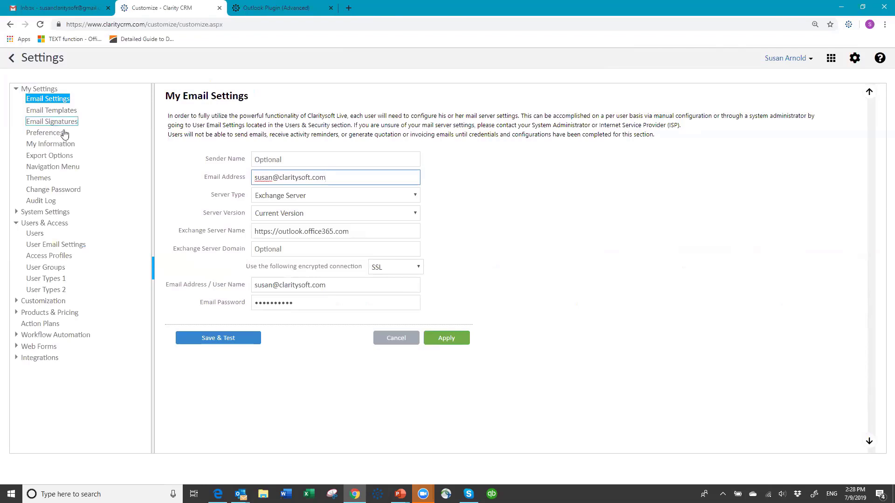
- Go to Email Signatures and add a new, blank signature
{"action": "left_click", "coordinate": [52, 123]}
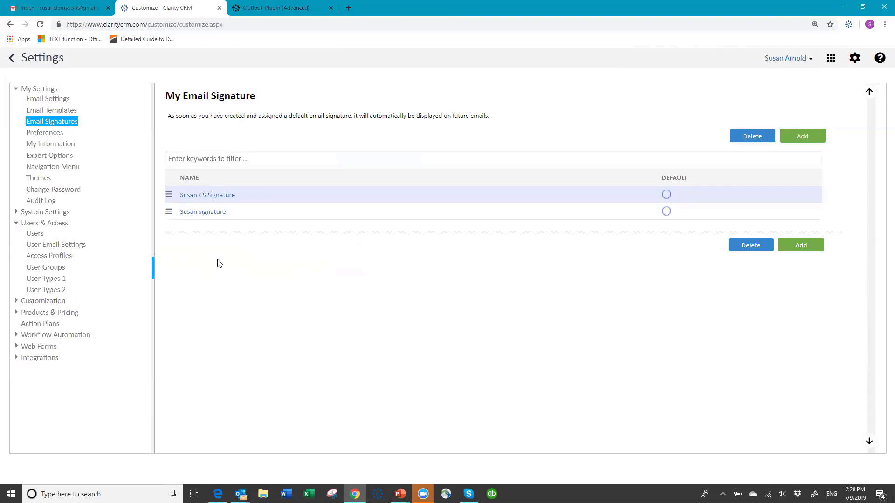
{"action": "left_click", "coordinate": [804, 140]}
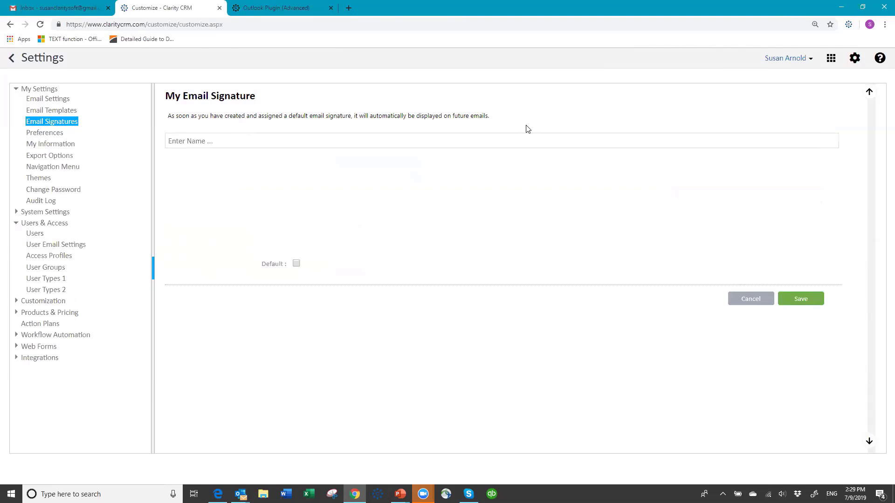
- Name the signature with the user's first name plus 'new signature', then switch to Outlook
{"action": "left_click", "coordinate": [228, 140]}
{"action": "type", "text": "Susan"}
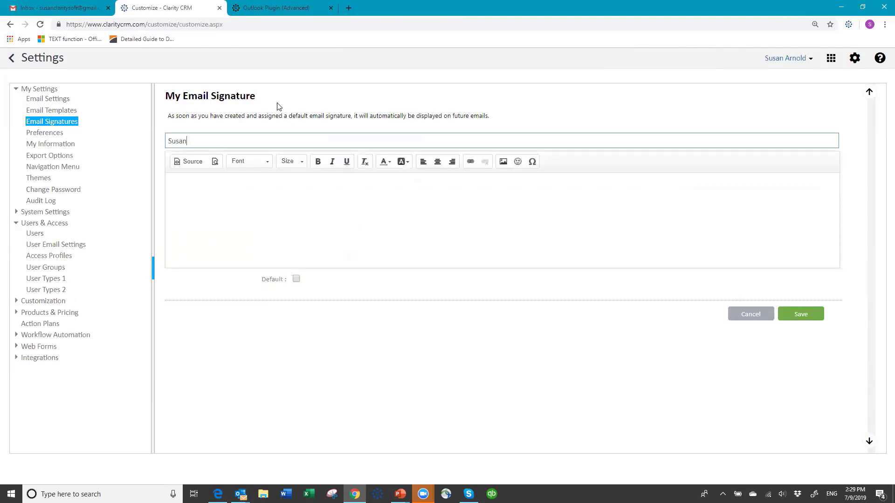
{"action": "type", "text": " new signature"}
{"action": "left_click", "coordinate": [186, 182]}
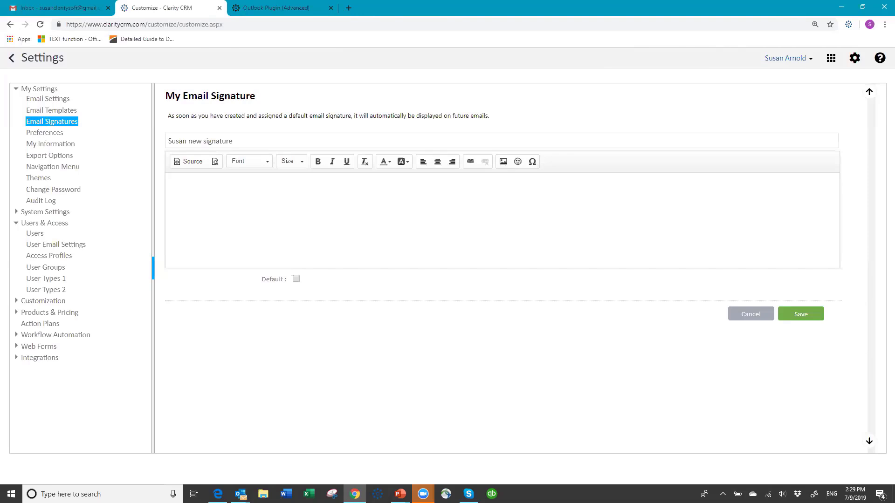
{"action": "key", "text": "alt+Tab"}
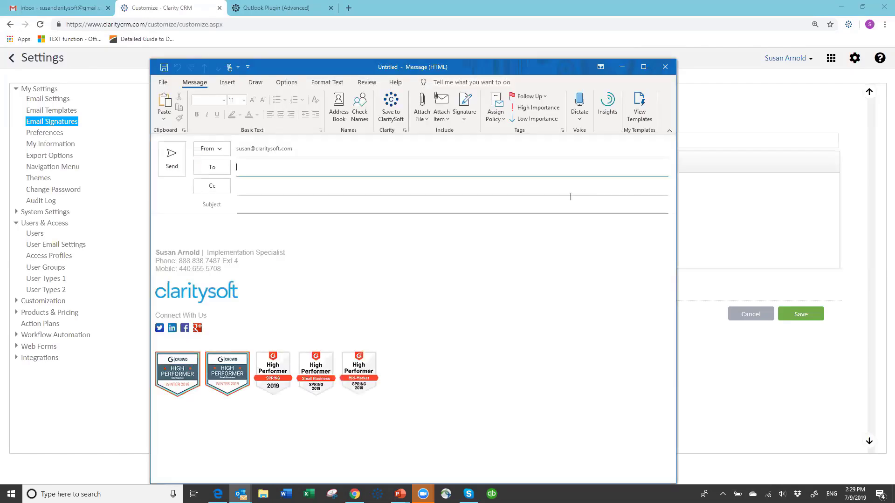
- Copy the whole Claritysoft signature from Outlook's Signatures window, then minimize the message
{"action": "left_click", "coordinate": [467, 122]}
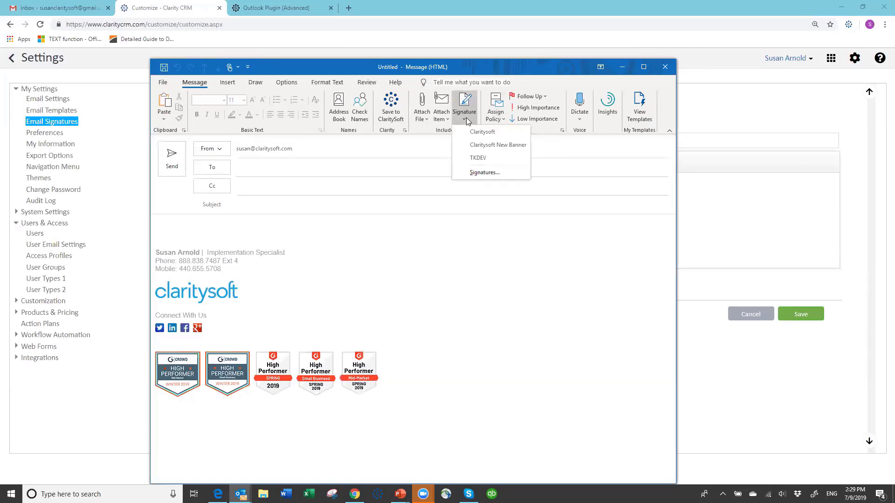
{"action": "left_click", "coordinate": [482, 173]}
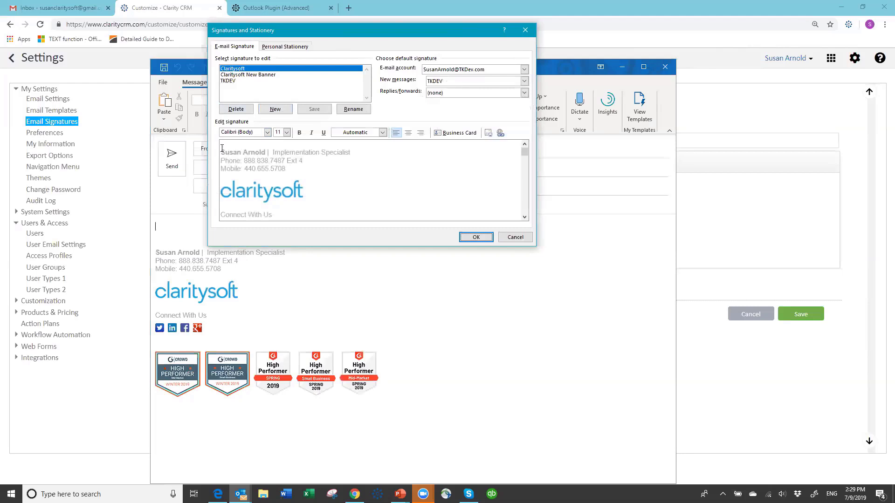
{"action": "mouse_move", "coordinate": [222, 148]}
{"action": "left_mouse_down"}
{"action": "mouse_move", "coordinate": [326, 172]}
{"action": "mouse_move", "coordinate": [349, 232]}
{"action": "left_mouse_up"}
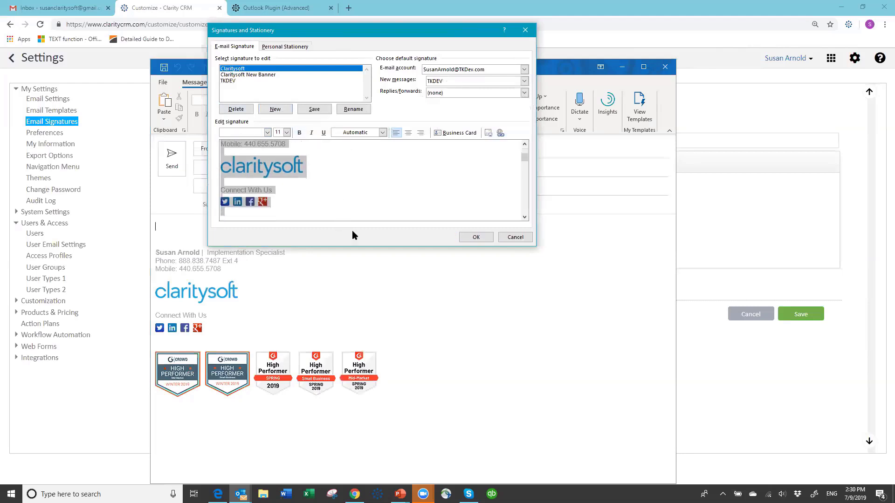
{"action": "left_click", "coordinate": [514, 237]}
{"action": "left_click", "coordinate": [621, 68]}
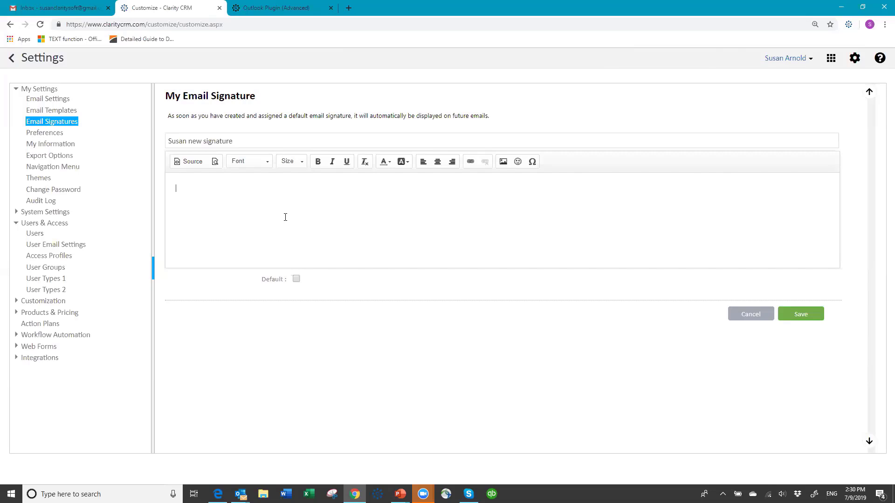
- Paste the Claritysoft signature with contact lines, logo and Connect With Us section into the editor
{"action": "key", "text": "ctrl+v"}
{"action": "scroll", "coordinate": [315, 199], "scroll_direction": "up", "scroll_amount": 1}
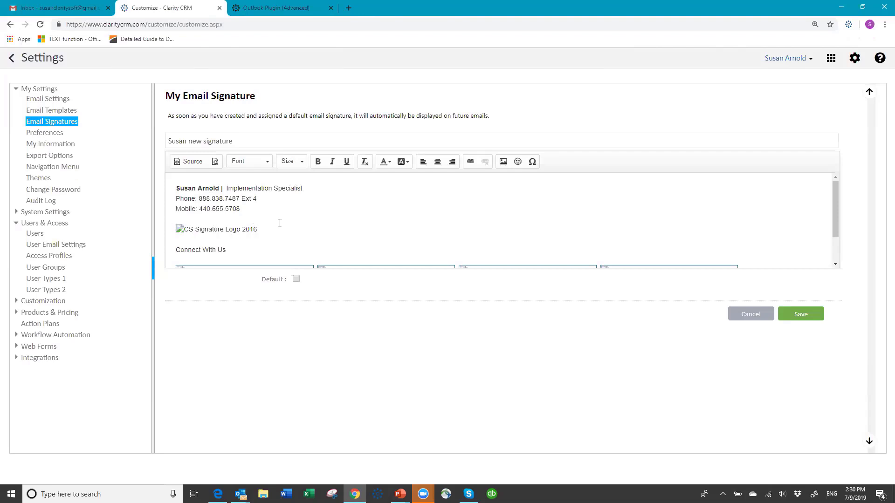
{"action": "scroll", "coordinate": [277, 222], "scroll_direction": "down", "scroll_amount": 1}
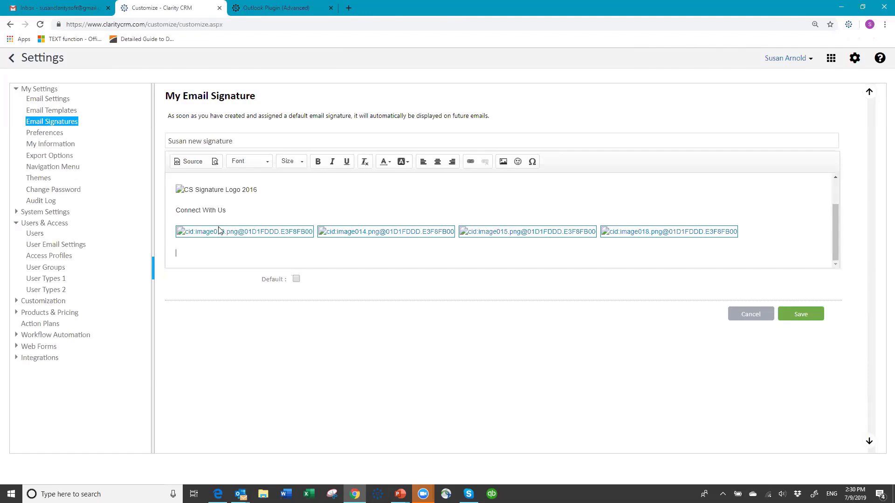
{"action": "scroll", "coordinate": [338, 205], "scroll_direction": "up", "scroll_amount": 1}
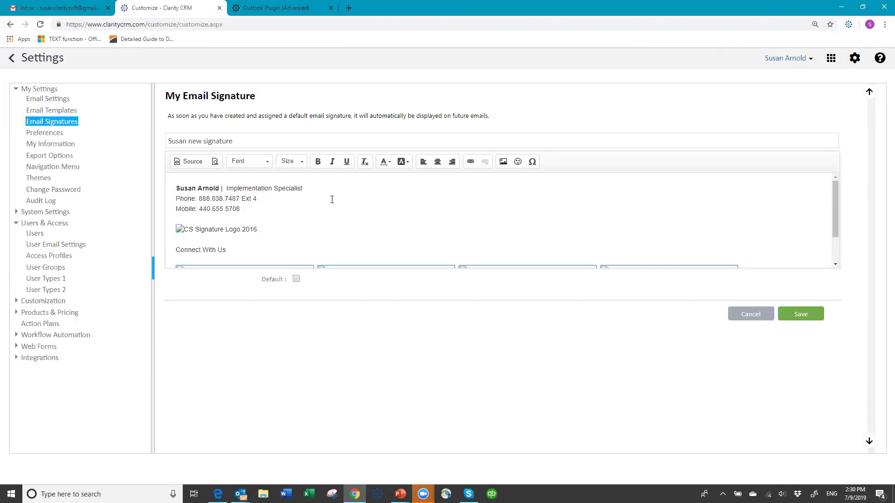
- Copy the logo's local file path from Image Properties and switch to the Upload tab
{"action": "right_click", "coordinate": [214, 233]}
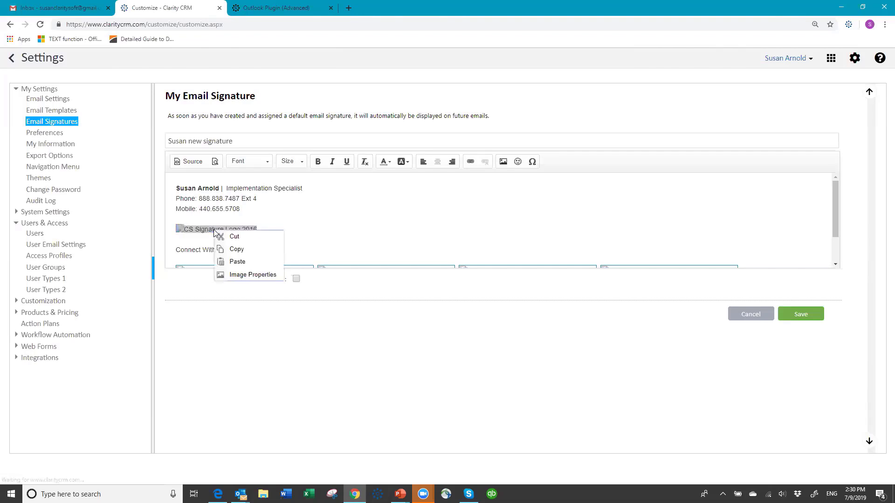
{"action": "left_click", "coordinate": [247, 278]}
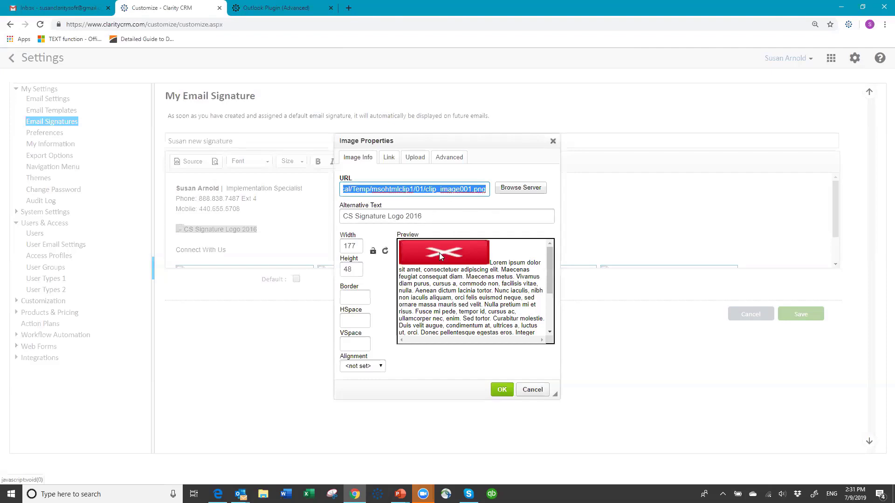
{"action": "right_click", "coordinate": [382, 191]}
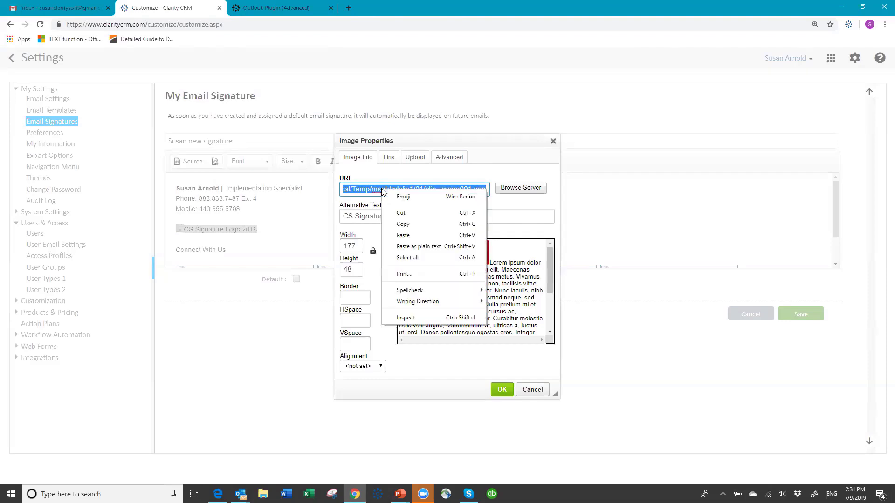
{"action": "left_click", "coordinate": [410, 227]}
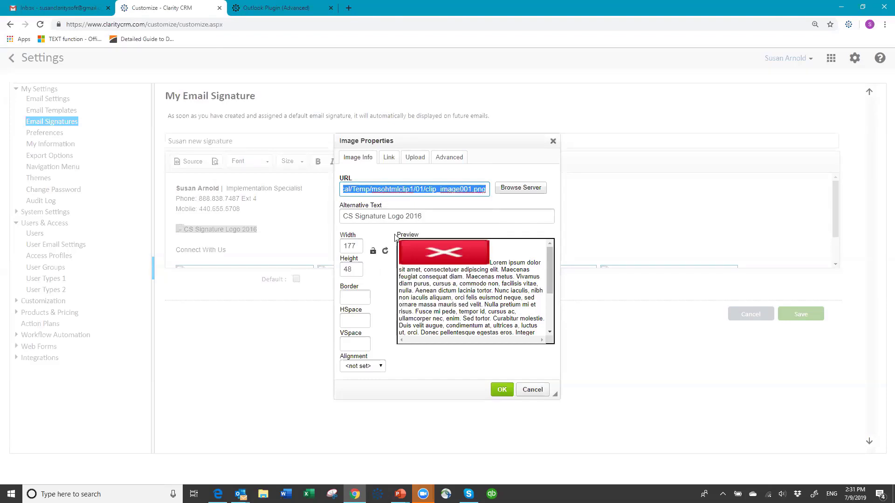
{"action": "left_click", "coordinate": [415, 158]}
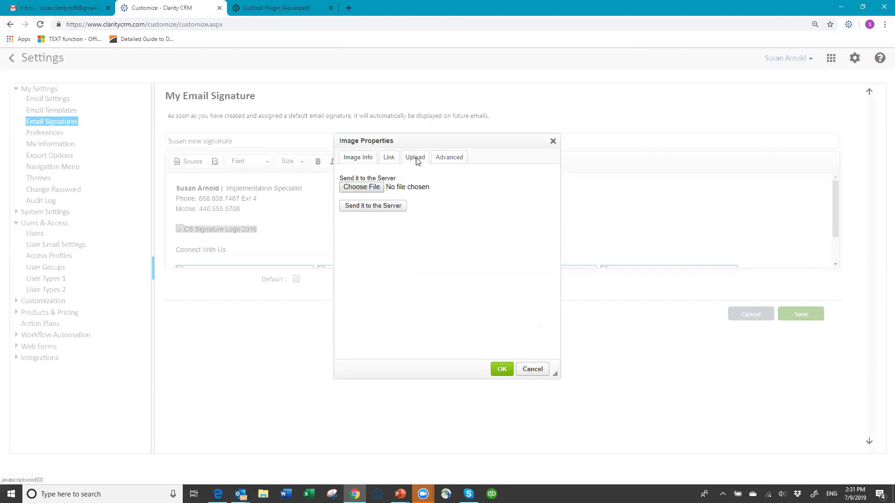
- Select clip_image001.png from the copied path as the logo file to upload
{"action": "left_click", "coordinate": [359, 188]}
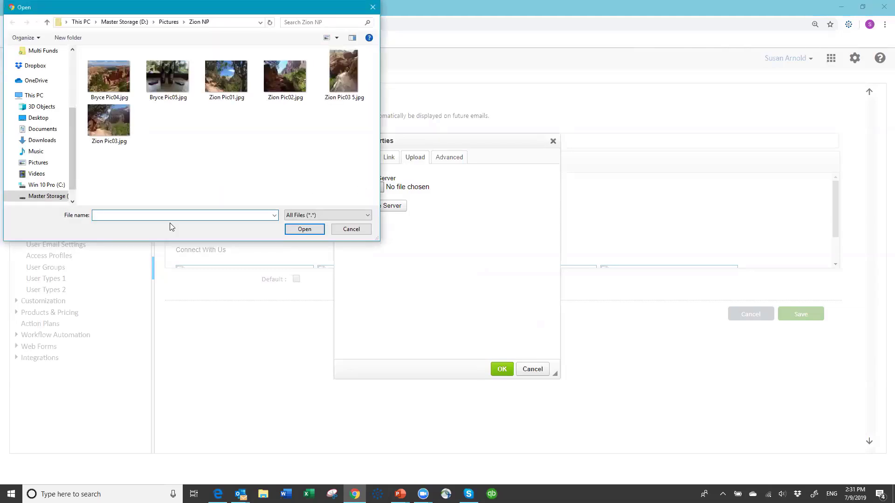
{"action": "key", "text": "ctrl+v"}
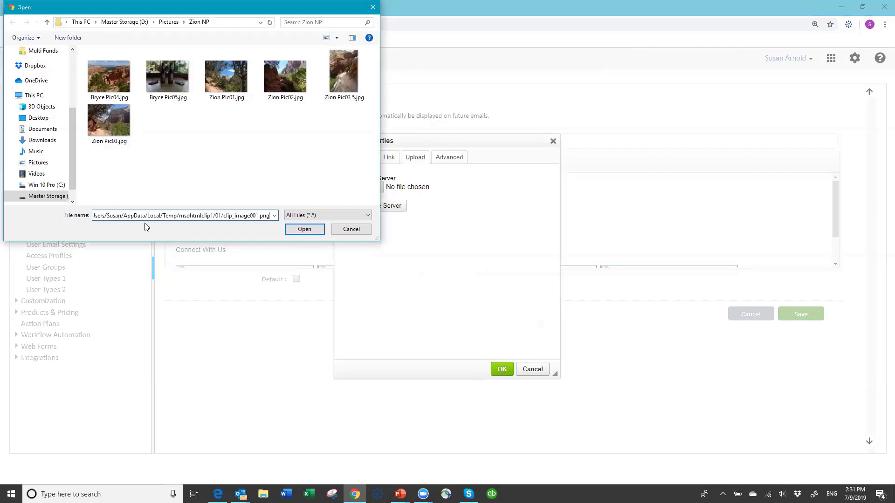
{"action": "left_click", "coordinate": [304, 229]}
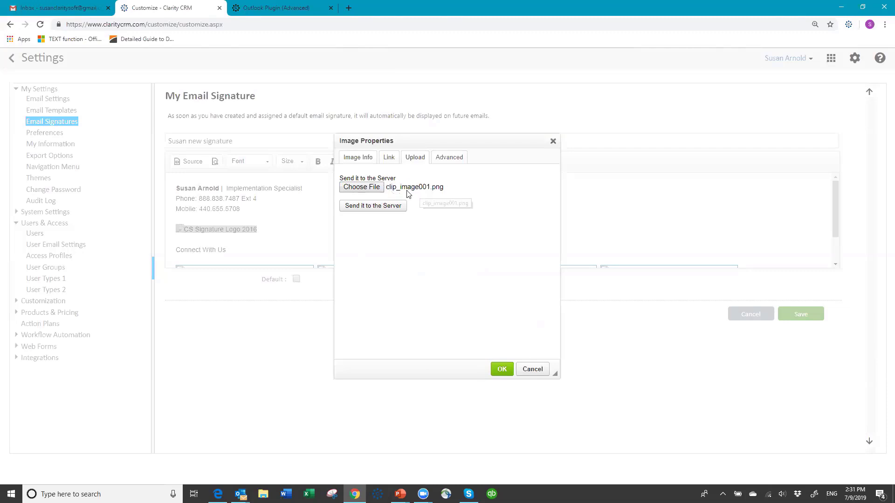
- Upload the logo and check the Image Info preview shows the 177×48 Claritysoft logo
{"action": "left_click", "coordinate": [373, 206]}
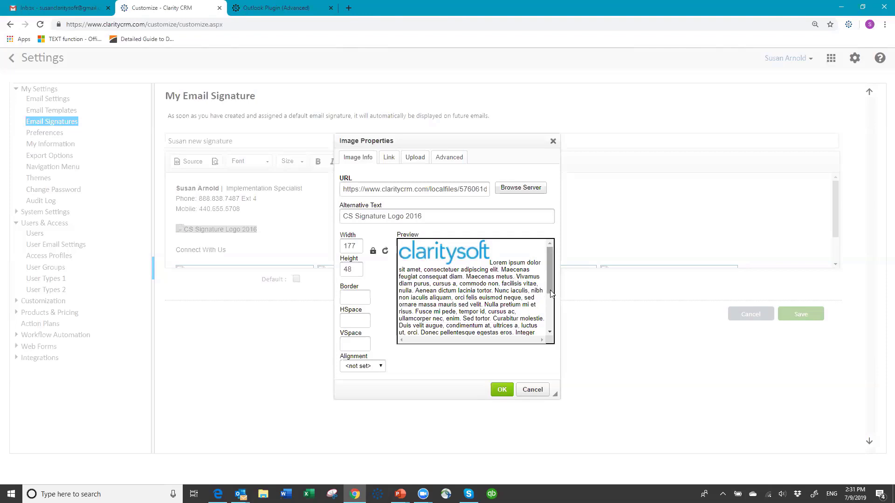
{"action": "scroll", "coordinate": [549, 329], "scroll_direction": "down", "scroll_amount": 1}
{"action": "scroll", "coordinate": [549, 329], "scroll_direction": "down", "scroll_amount": 2}
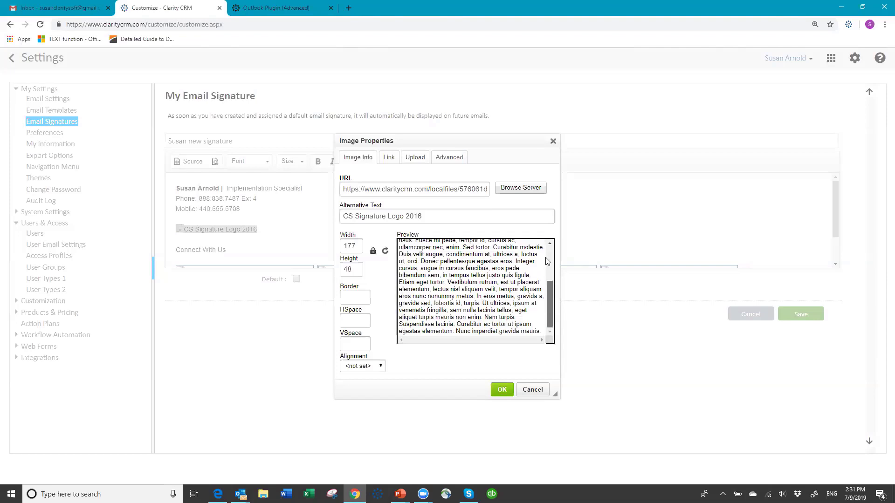
{"action": "scroll", "coordinate": [548, 262], "scroll_direction": "up", "scroll_amount": 5}
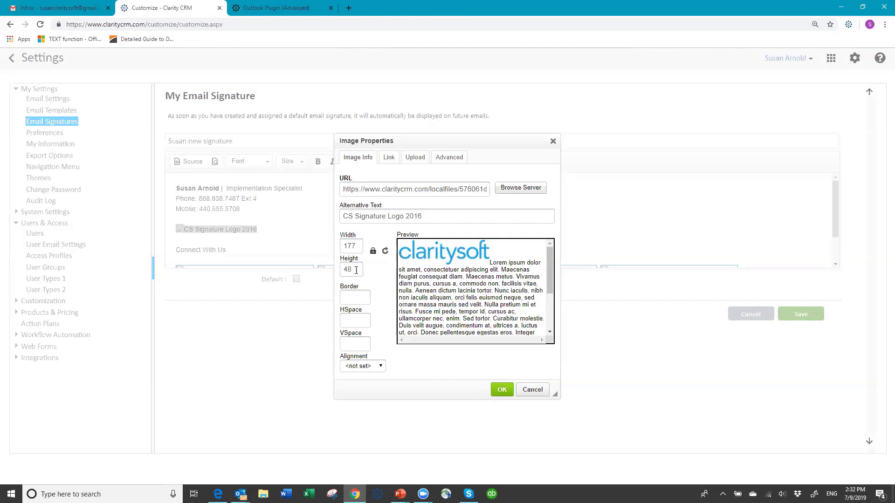
- Try a logo width of 140, restore 177×48, toggle the ratio lock, and apply
{"action": "left_click", "coordinate": [363, 245]}
{"action": "key", "text": "BackSpace"}
{"action": "key", "text": "BackSpace"}
{"action": "type", "text": "4"}
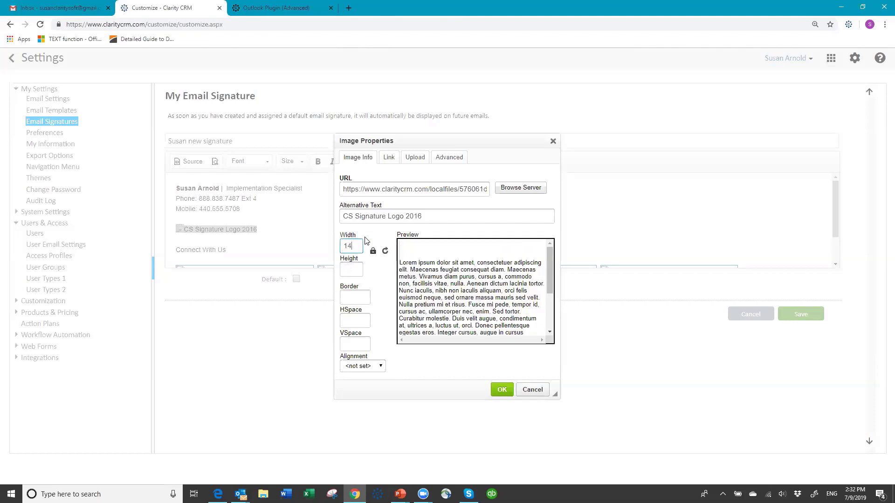
{"action": "type", "text": "0"}
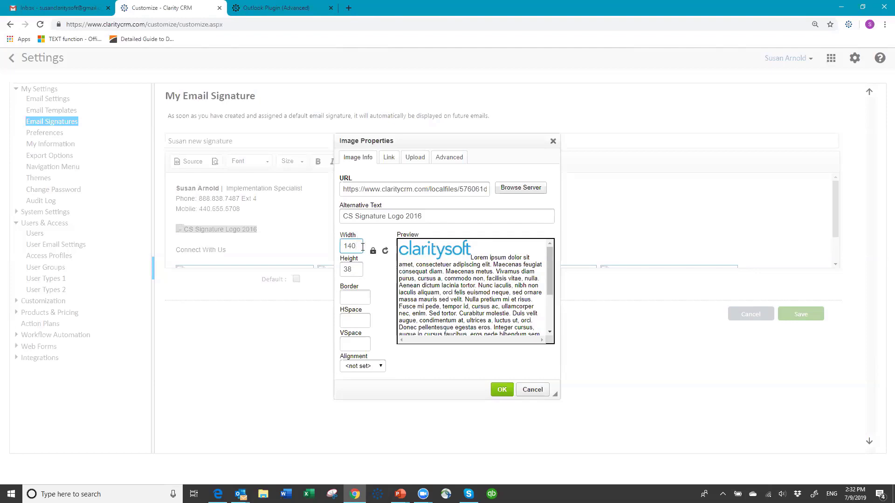
{"action": "key", "text": "BackSpace"}
{"action": "key", "text": "BackSpace"}
{"action": "key", "text": "BackSpace"}
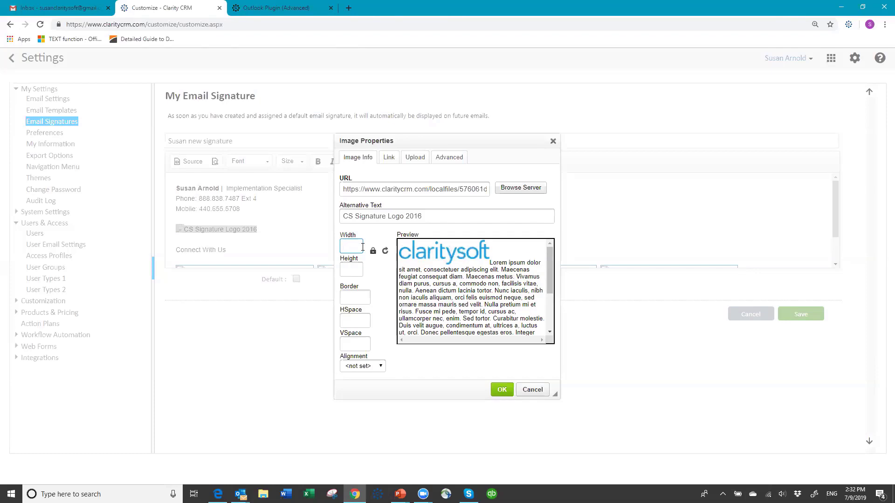
{"action": "type", "text": "177"}
{"action": "left_click", "coordinate": [373, 252]}
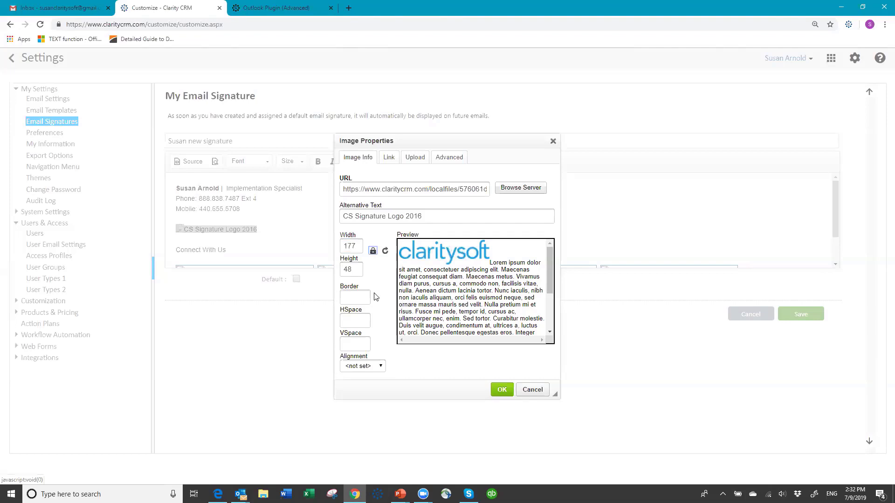
{"action": "left_click", "coordinate": [507, 392]}
{"action": "left_click", "coordinate": [283, 243]}
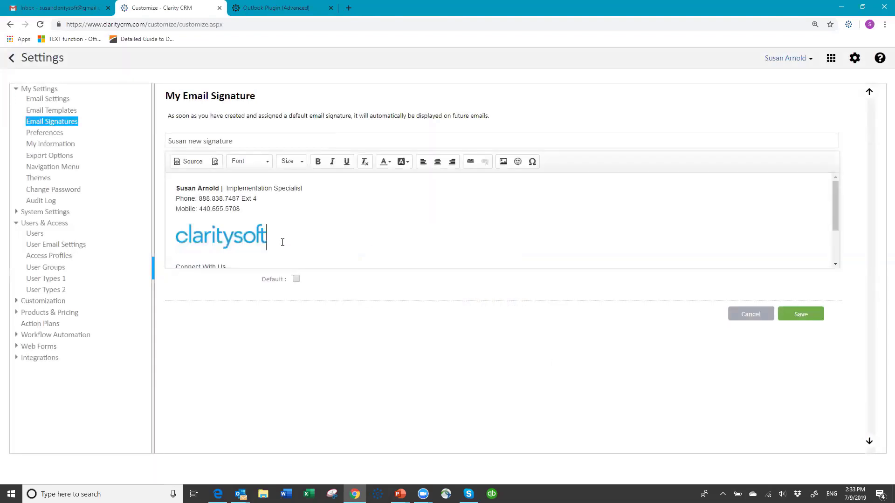
{"action": "right_click", "coordinate": [211, 241]}
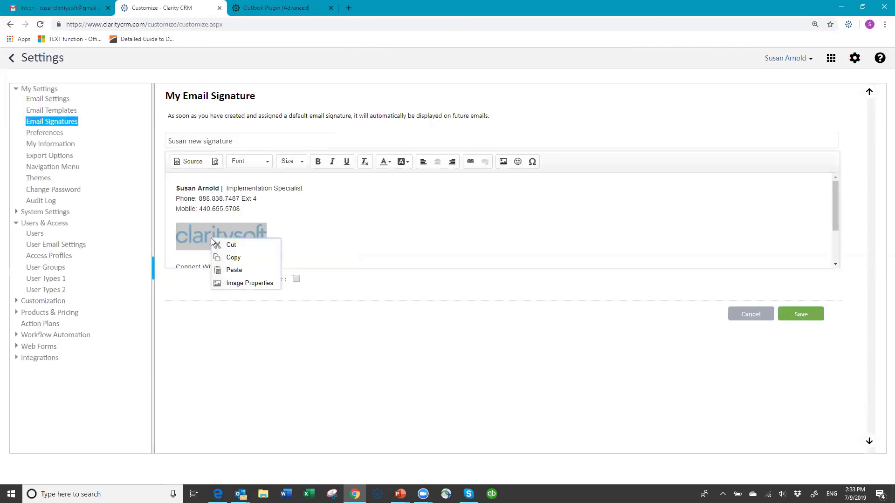
{"action": "left_click", "coordinate": [245, 283]}
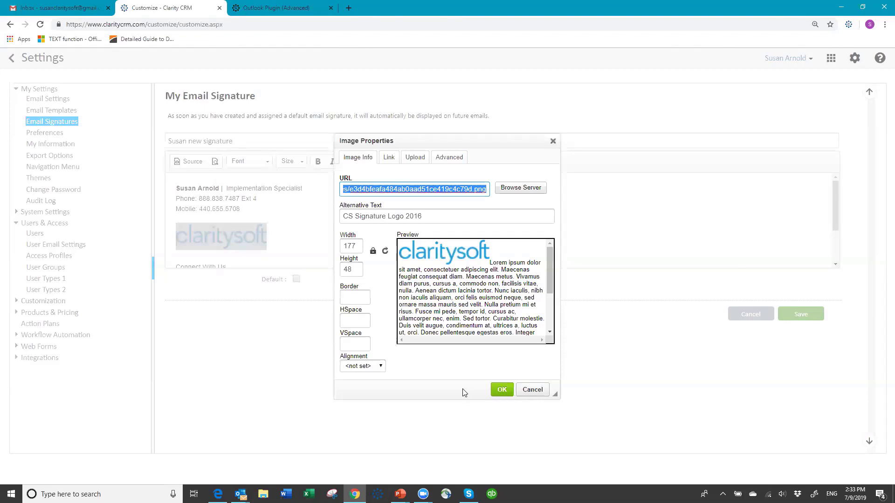
{"action": "left_click", "coordinate": [502, 394]}
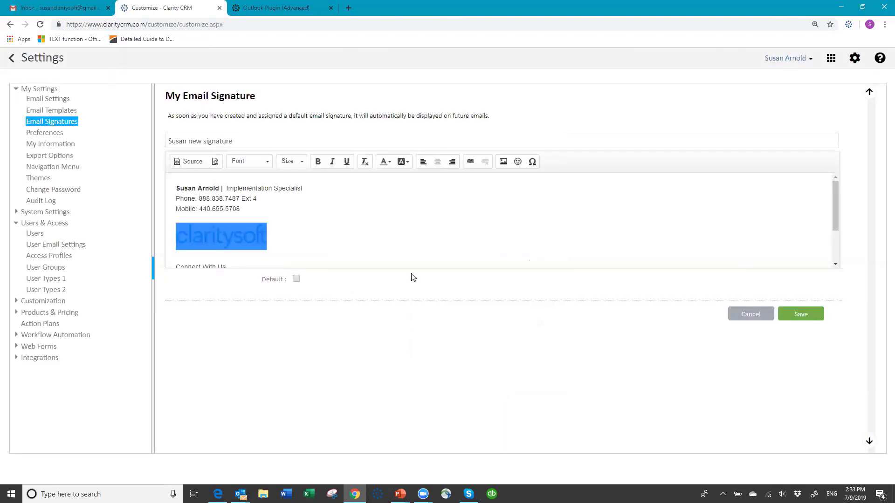
{"action": "left_click", "coordinate": [309, 226]}
- Open Image Properties for the broken image013 icon and copy its address
{"action": "scroll", "coordinate": [311, 234], "scroll_direction": "down", "scroll_amount": 3}
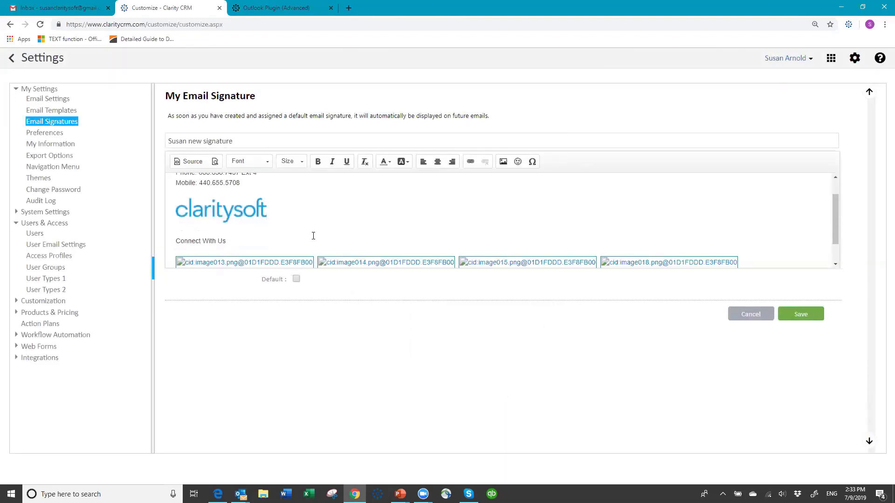
{"action": "right_click", "coordinate": [235, 234]}
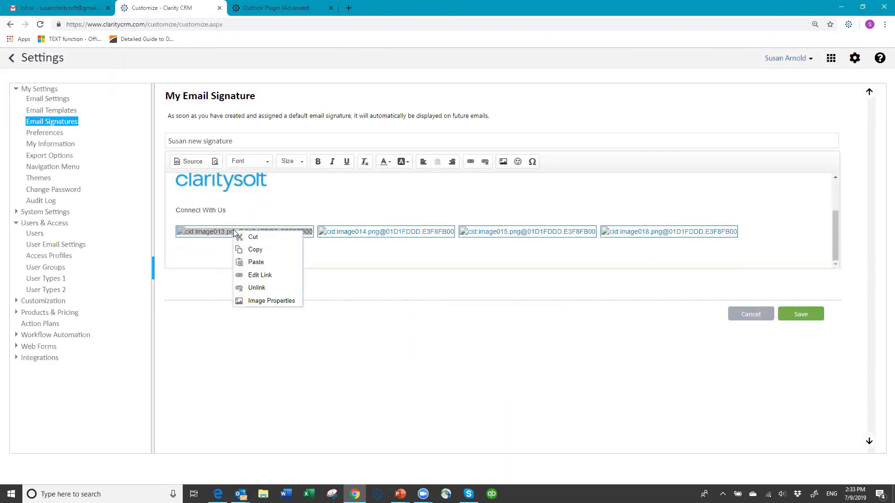
{"action": "left_click", "coordinate": [274, 301]}
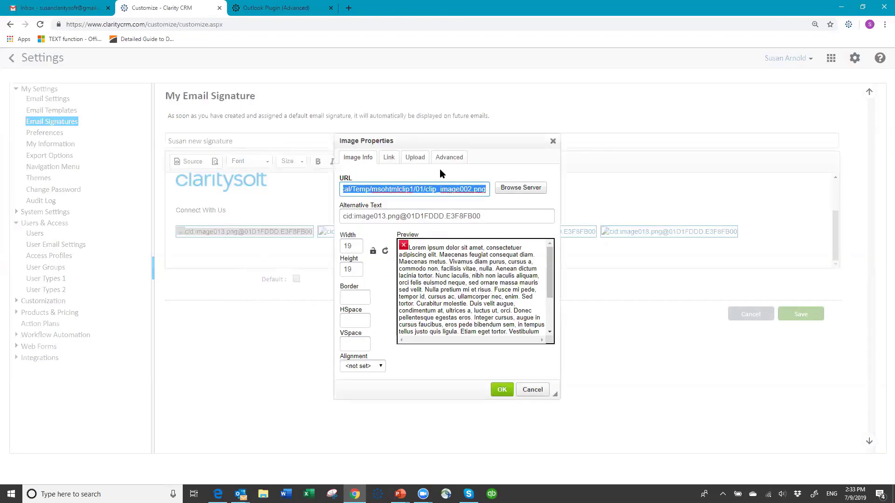
{"action": "right_click", "coordinate": [400, 189]}
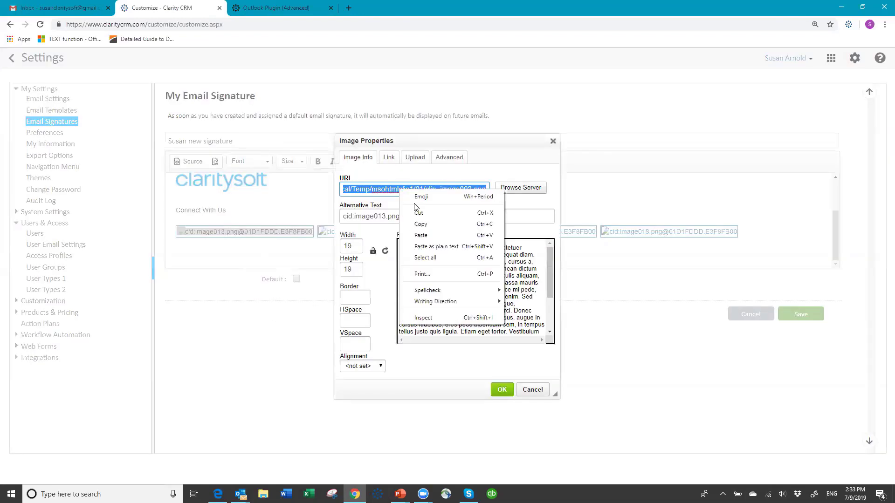
{"action": "left_click", "coordinate": [422, 224]}
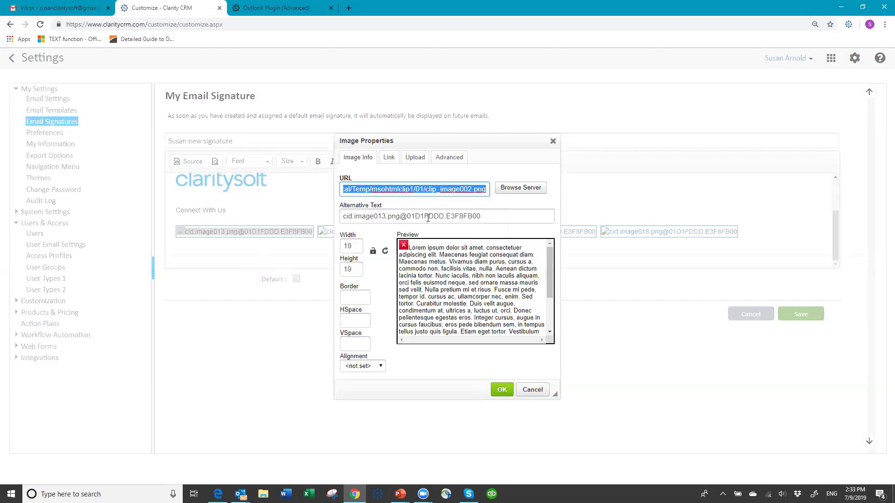
- Upload clip_image002.png from the pasted path as the replacement Twitter icon and confirm
{"action": "left_click", "coordinate": [415, 159]}
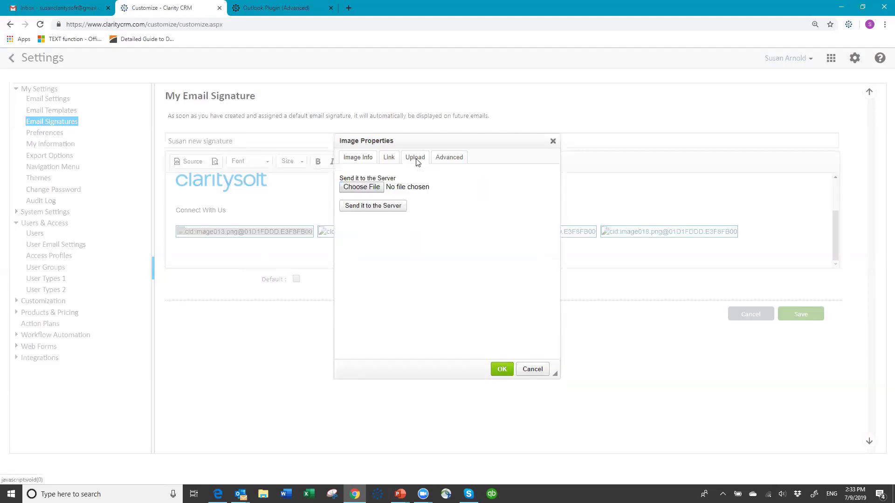
{"action": "left_click", "coordinate": [365, 188]}
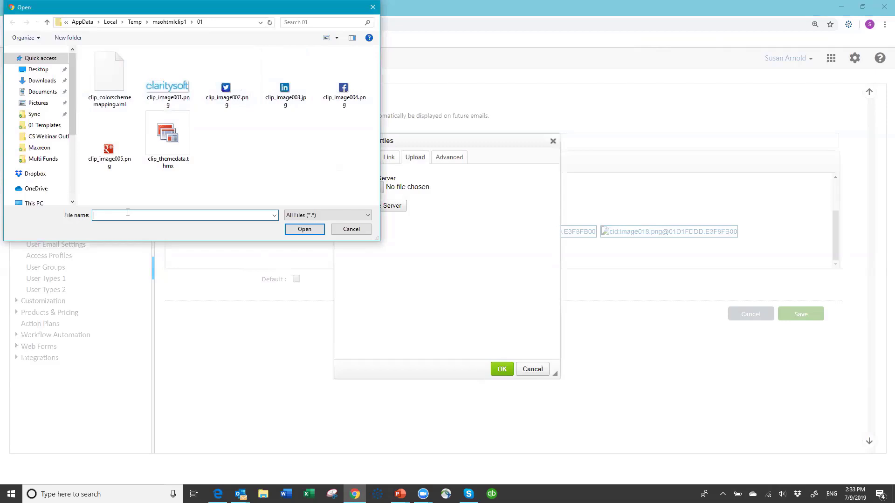
{"action": "key", "text": "ctrl+v"}
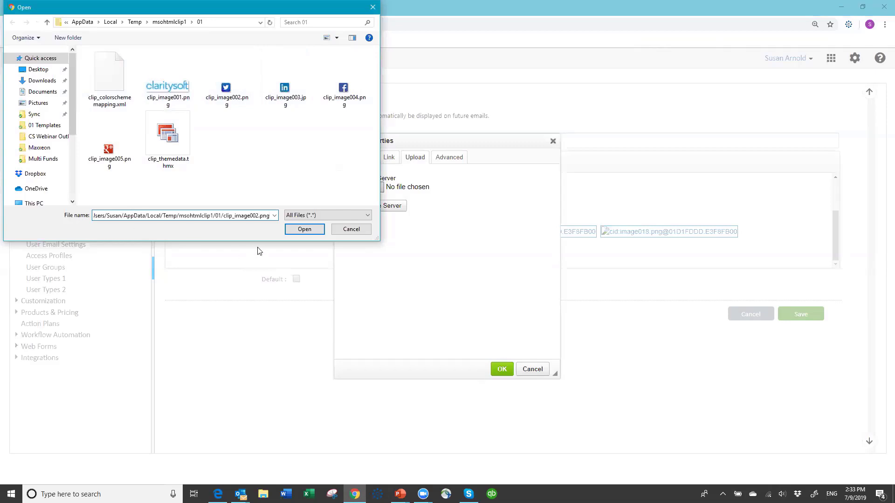
{"action": "left_click", "coordinate": [305, 229]}
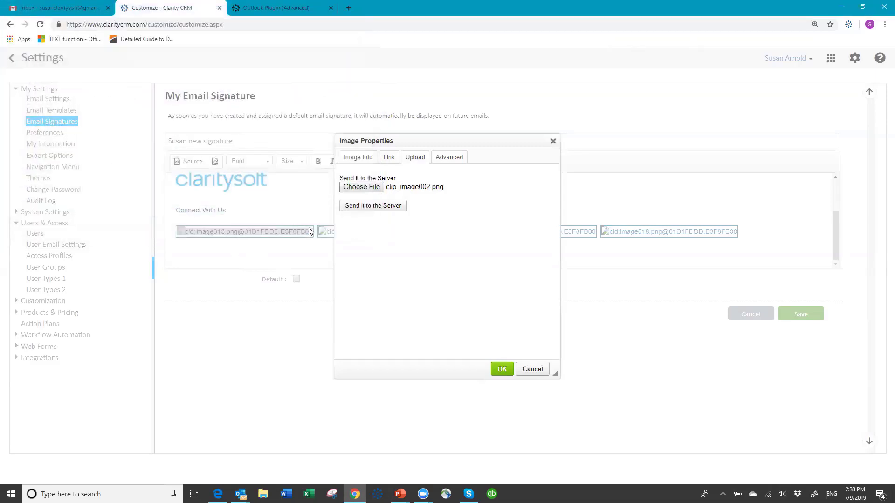
{"action": "left_click", "coordinate": [373, 206]}
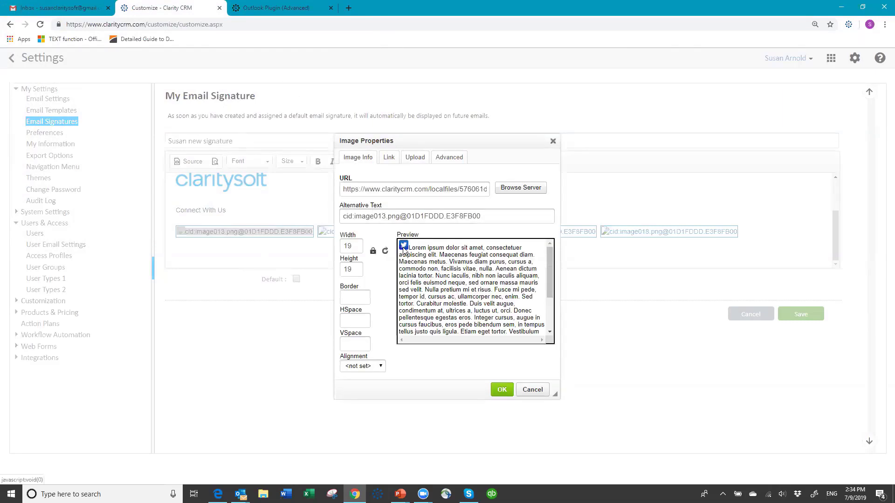
{"action": "left_click", "coordinate": [507, 393]}
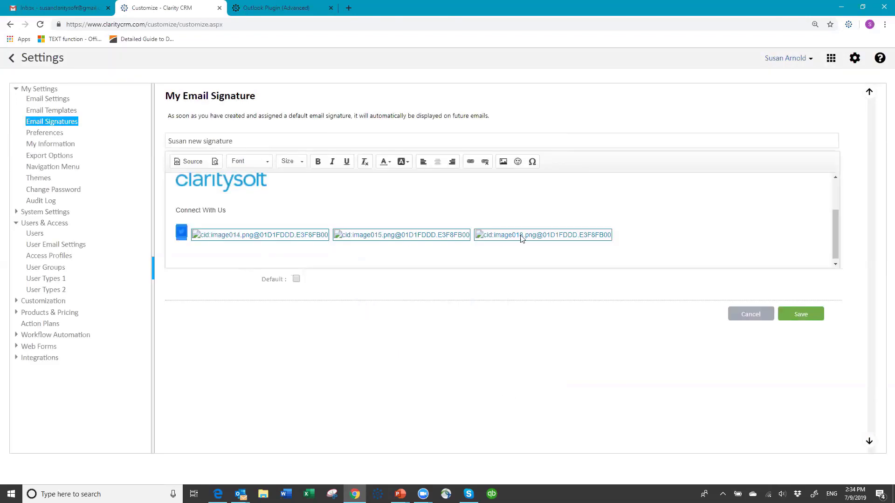
- Set the signature's name, phone and mobile lines to Verdana at size 11
{"action": "left_click", "coordinate": [269, 220]}
{"action": "scroll", "coordinate": [342, 207], "scroll_direction": "up", "scroll_amount": 3}
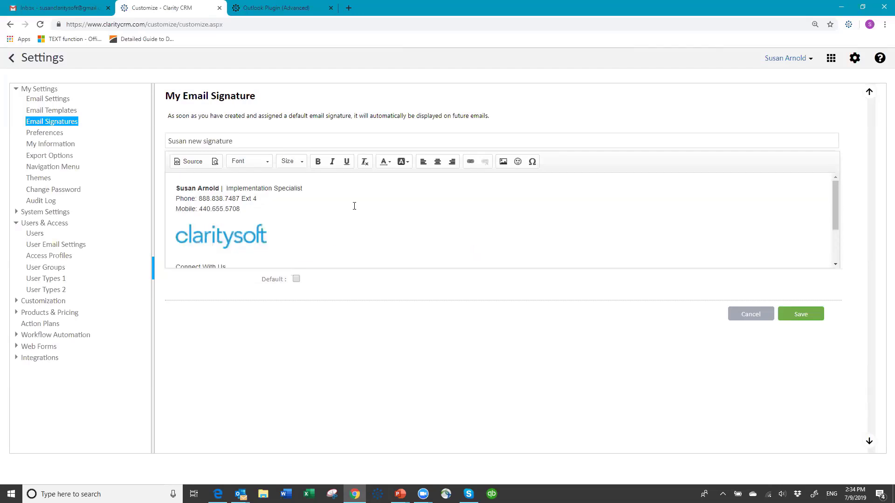
{"action": "left_click", "coordinate": [190, 188]}
{"action": "mouse_move", "coordinate": [304, 197]}
{"action": "left_mouse_down"}
{"action": "mouse_move", "coordinate": [329, 196]}
{"action": "mouse_move", "coordinate": [333, 209]}
{"action": "left_mouse_up"}
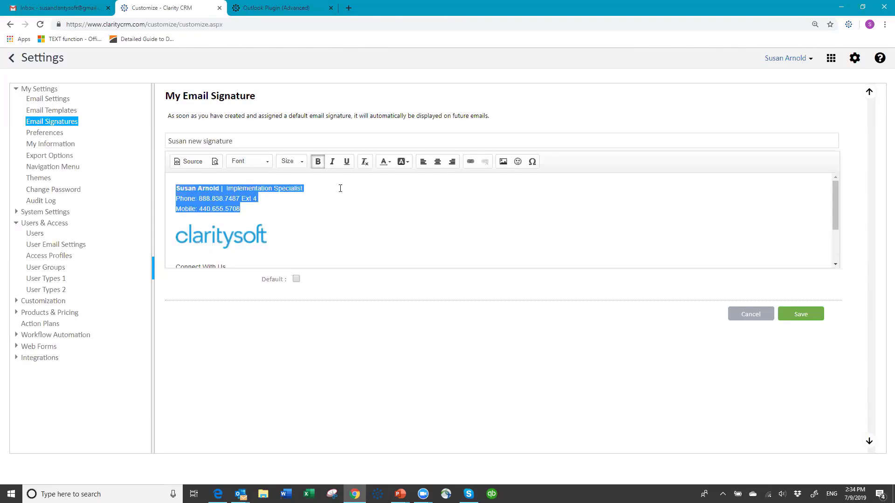
{"action": "left_click", "coordinate": [268, 163]}
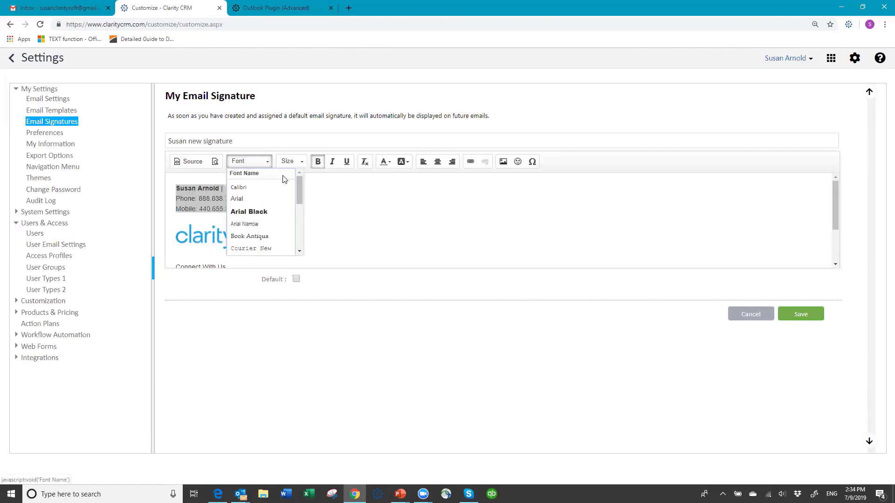
{"action": "scroll", "coordinate": [302, 210], "scroll_direction": "down", "scroll_amount": 1}
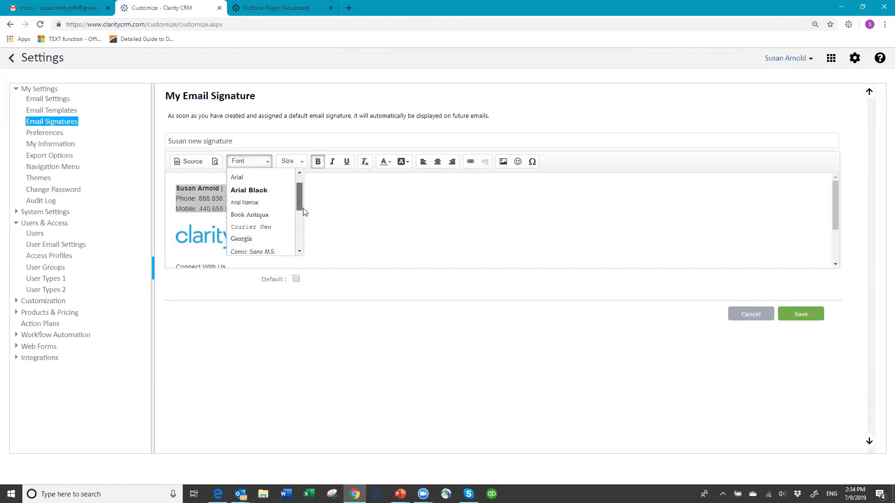
{"action": "scroll", "coordinate": [303, 212], "scroll_direction": "down", "scroll_amount": 3}
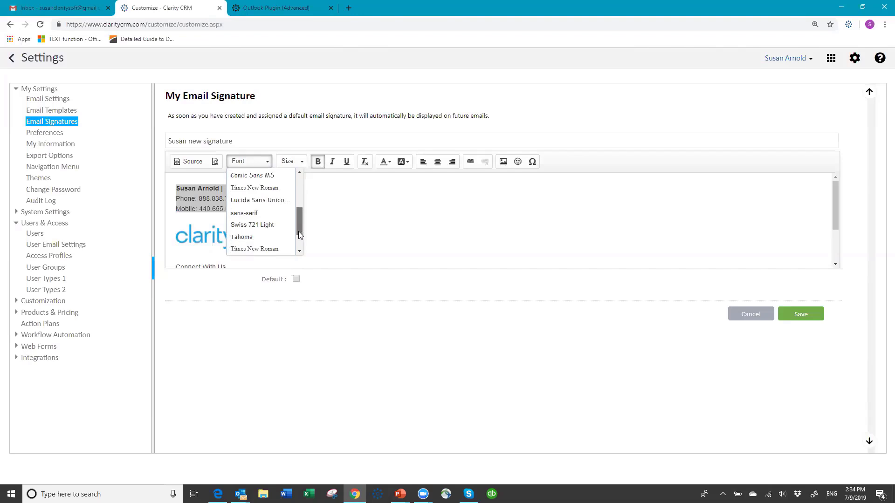
{"action": "scroll", "coordinate": [299, 231], "scroll_direction": "down", "scroll_amount": 3}
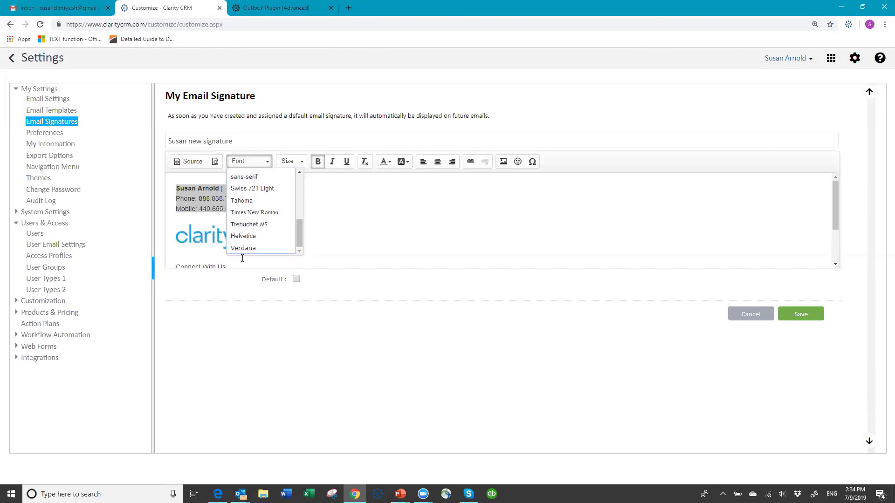
{"action": "left_click", "coordinate": [243, 248]}
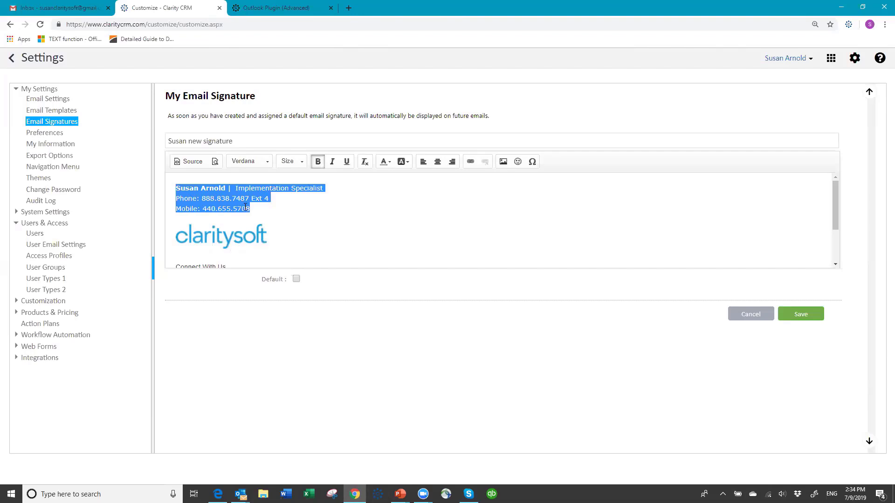
{"action": "left_click", "coordinate": [302, 163]}
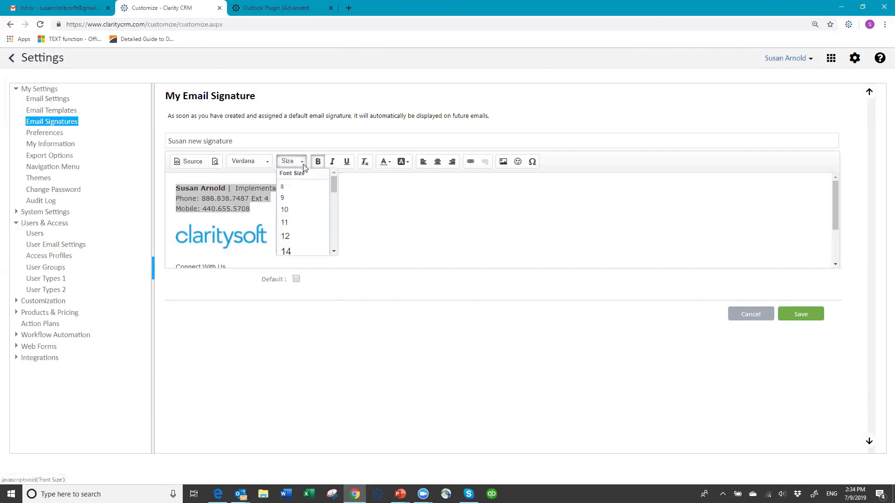
{"action": "left_click", "coordinate": [302, 228]}
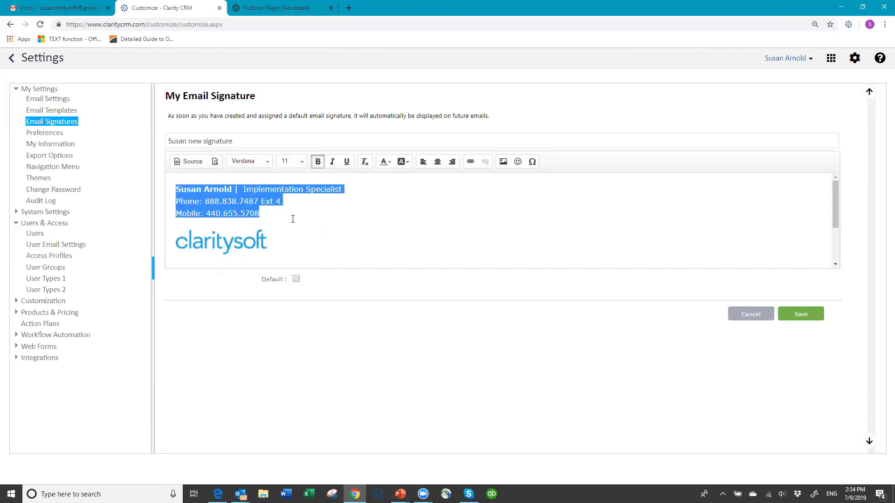
{"action": "left_click", "coordinate": [293, 219]}
- Set the 'Connect With Us' line to Verdana at size 10
{"action": "scroll", "coordinate": [289, 240], "scroll_direction": "down", "scroll_amount": 2}
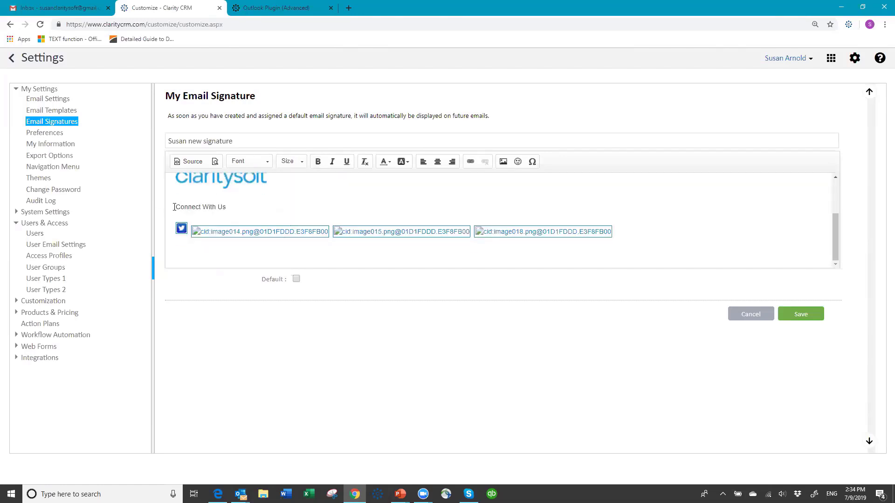
{"action": "left_click_drag", "start_coordinate": [173, 207], "coordinate": [233, 207]}
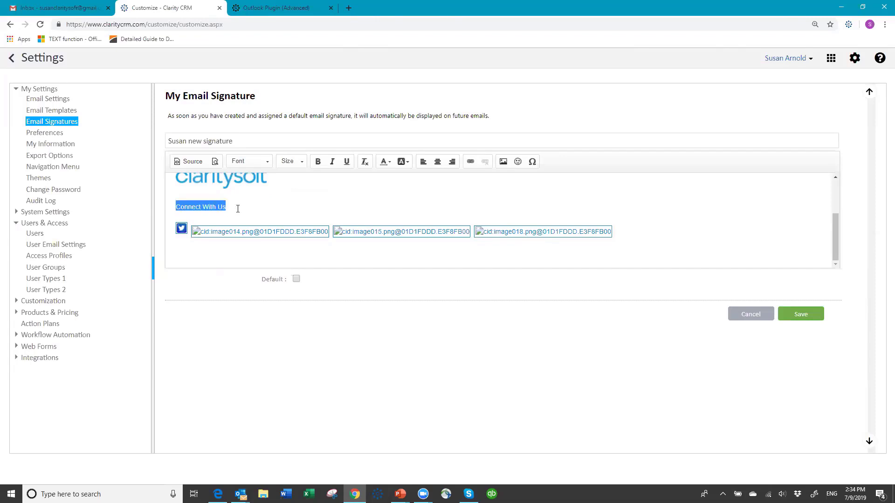
{"action": "left_click", "coordinate": [268, 167]}
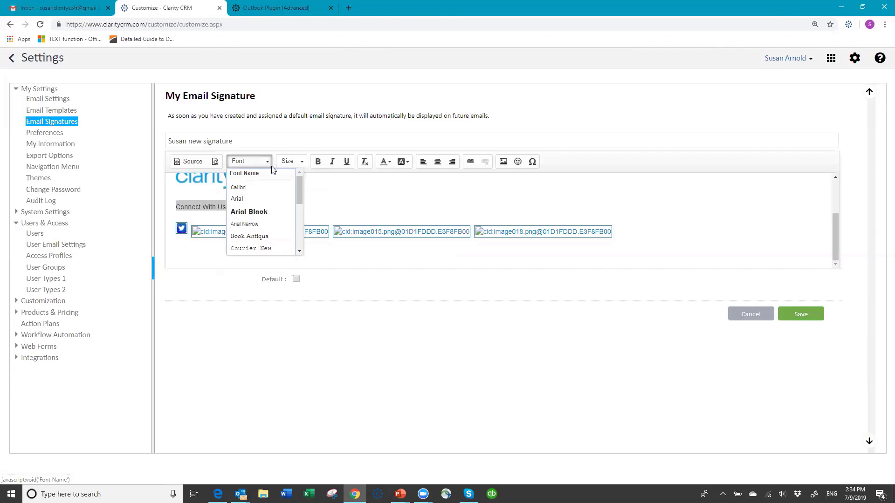
{"action": "left_click", "coordinate": [300, 252]}
{"action": "left_click", "coordinate": [300, 252]}
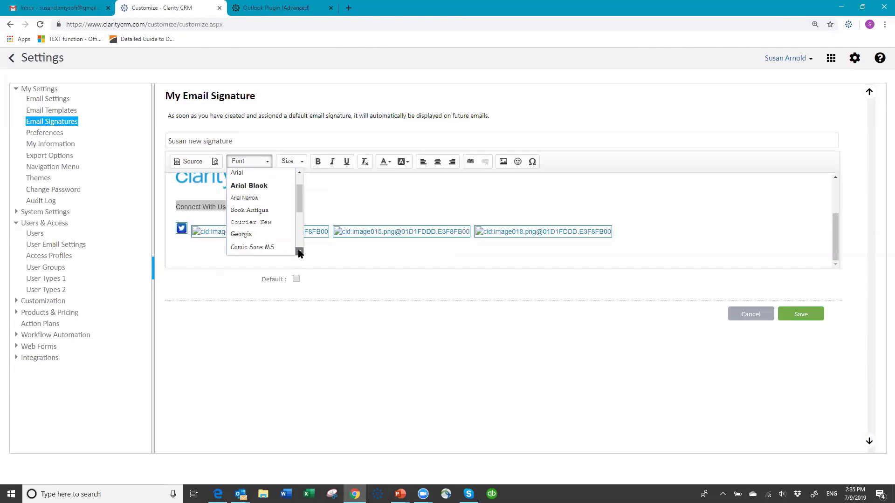
{"action": "left_click", "coordinate": [259, 251]}
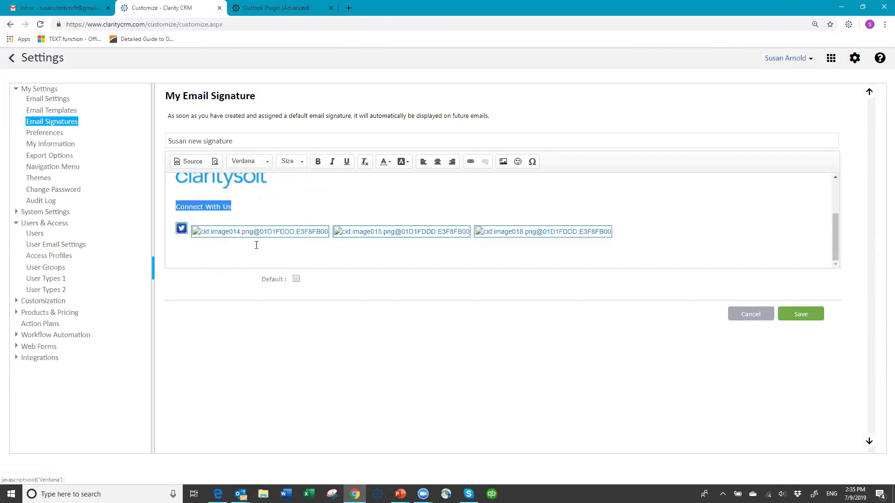
{"action": "left_click", "coordinate": [301, 162]}
{"action": "left_click", "coordinate": [299, 223]}
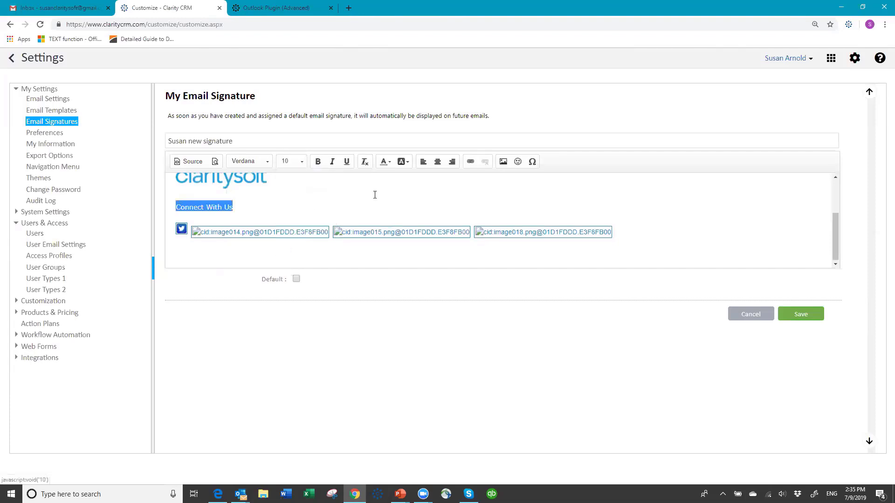
{"action": "left_click", "coordinate": [366, 194]}
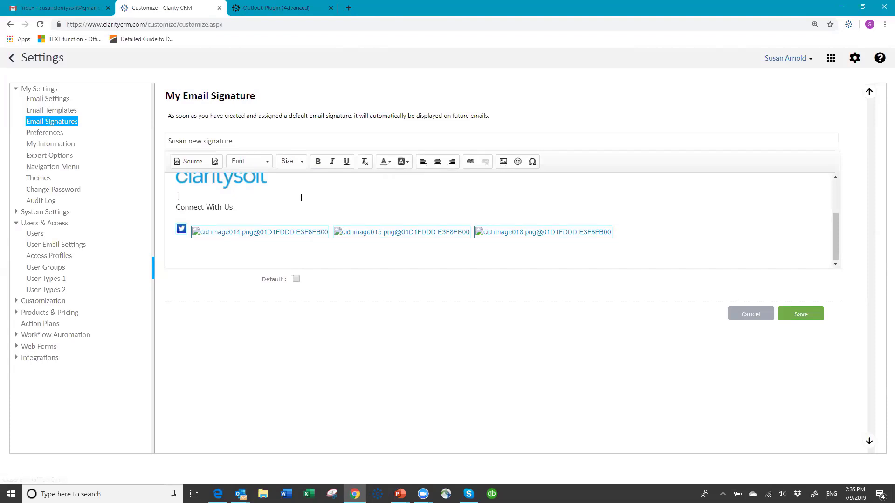
- Scroll through the signature editor to review it and reach the Default option below
{"action": "scroll", "coordinate": [303, 198], "scroll_direction": "up", "scroll_amount": 3}
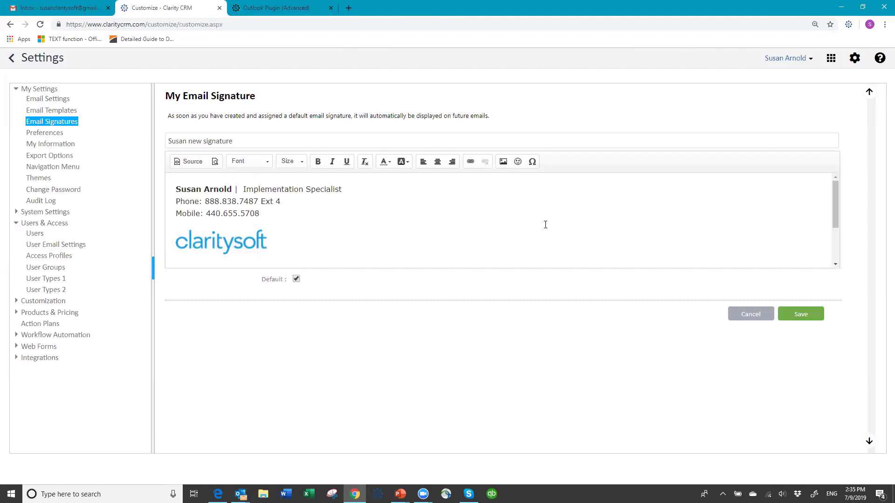
{"action": "scroll", "coordinate": [492, 238], "scroll_direction": "down", "scroll_amount": 3}
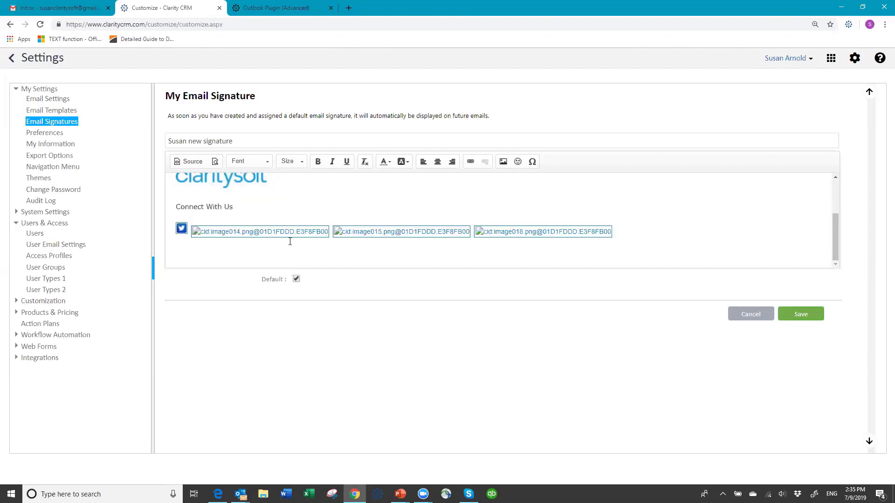
- Delete the three broken cid image placeholders and save the signature
{"action": "left_click", "coordinate": [296, 234]}
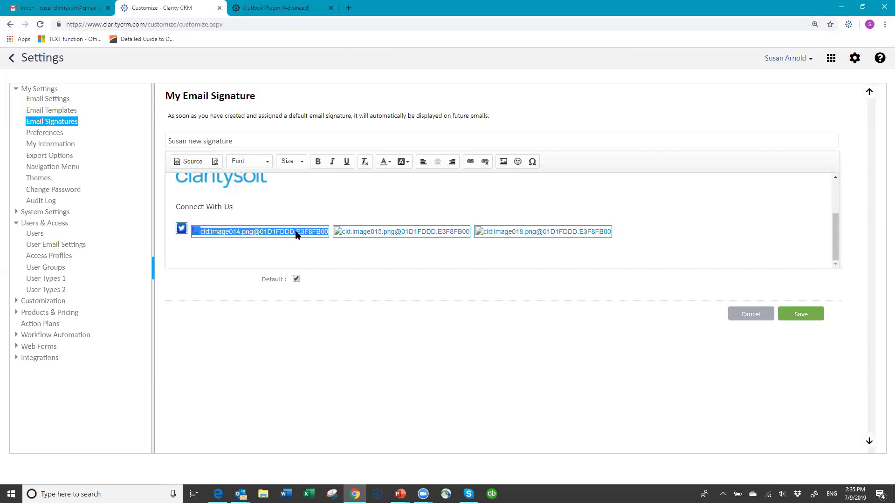
{"action": "key", "text": "Delete"}
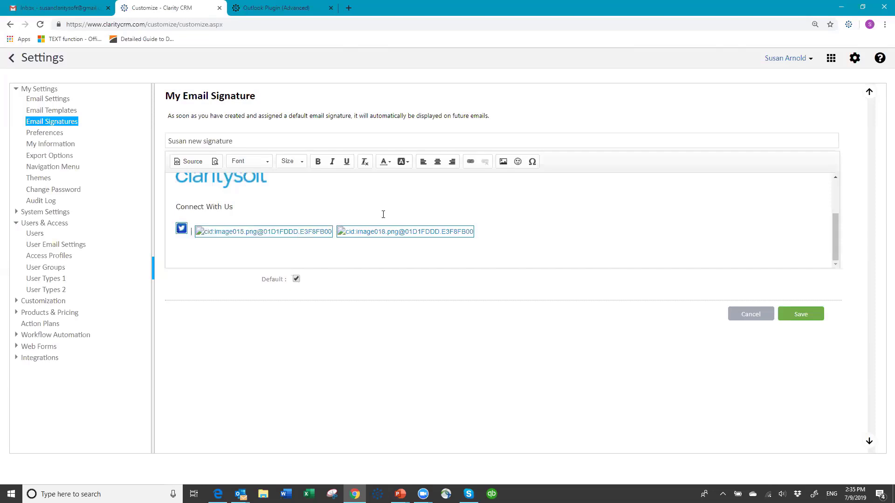
{"action": "left_click", "coordinate": [298, 230]}
{"action": "key", "text": "Delete"}
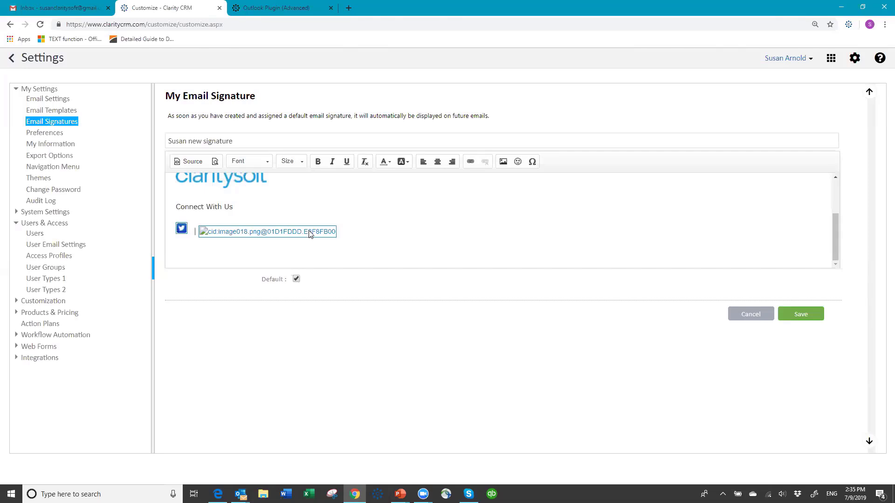
{"action": "left_click", "coordinate": [309, 230]}
{"action": "key", "text": "Delete"}
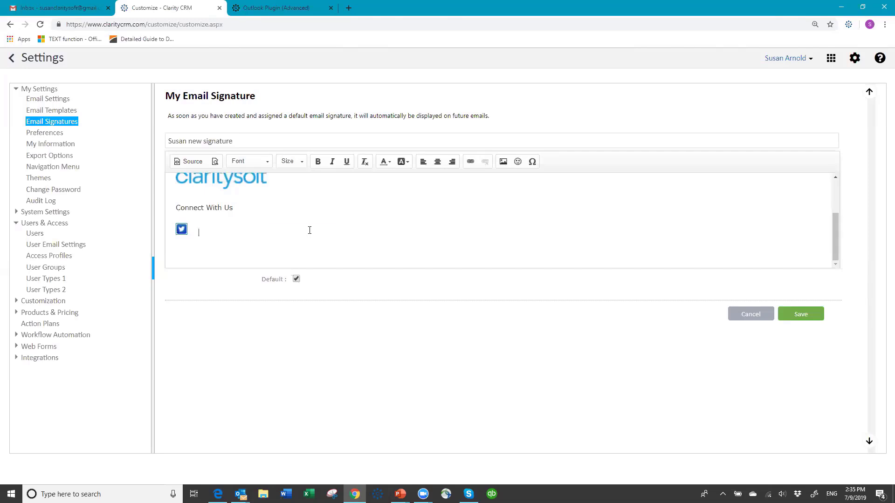
{"action": "left_click", "coordinate": [800, 315]}
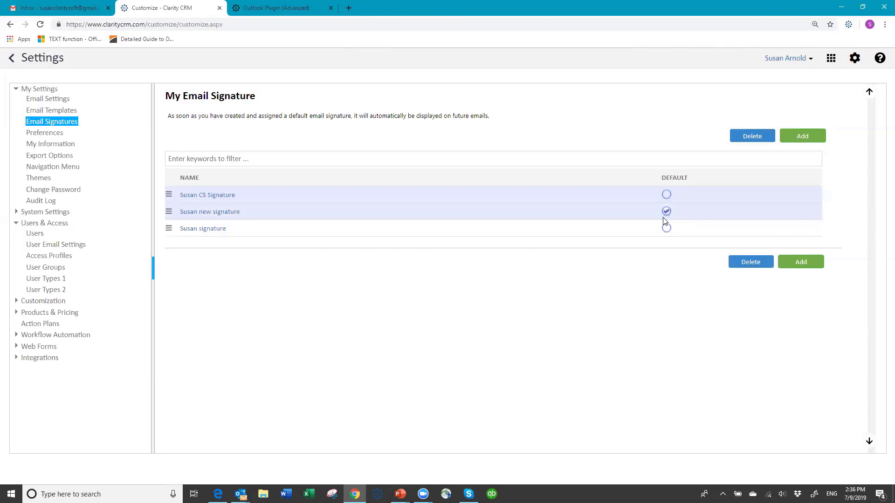
- Leave settings, log out, and start signing back in with the user name
{"action": "left_click", "coordinate": [13, 62]}
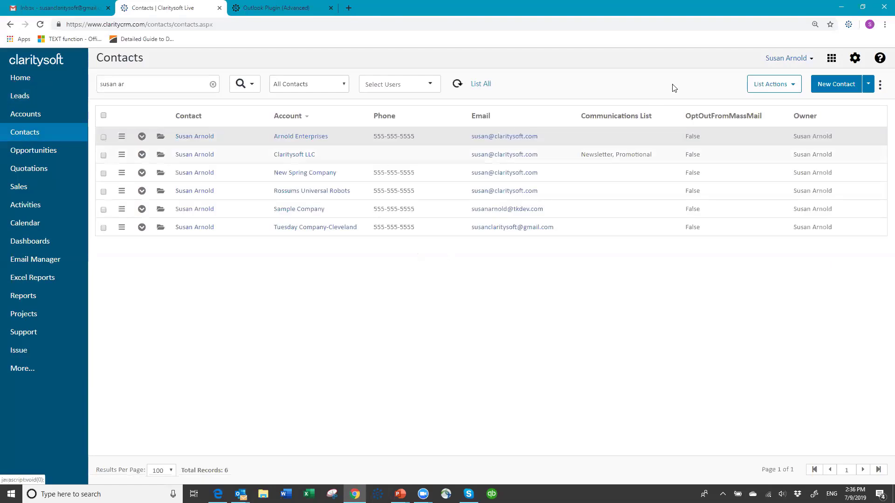
{"action": "left_click", "coordinate": [811, 63]}
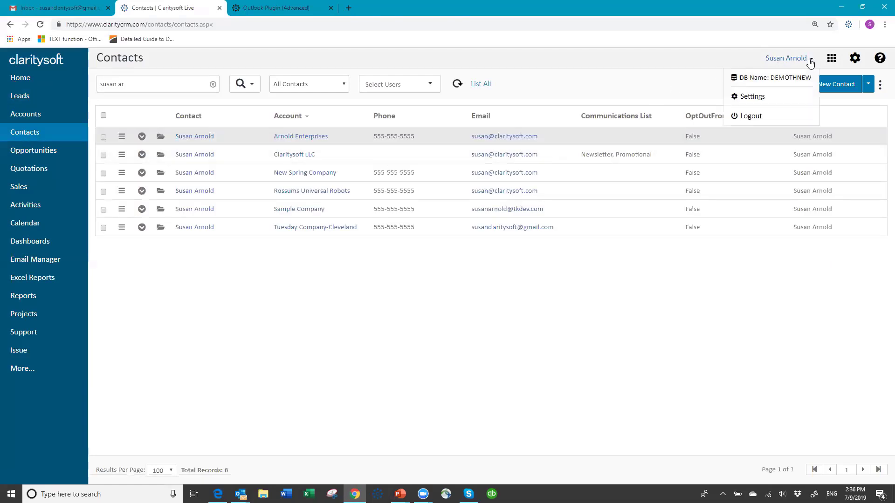
{"action": "left_click", "coordinate": [754, 118]}
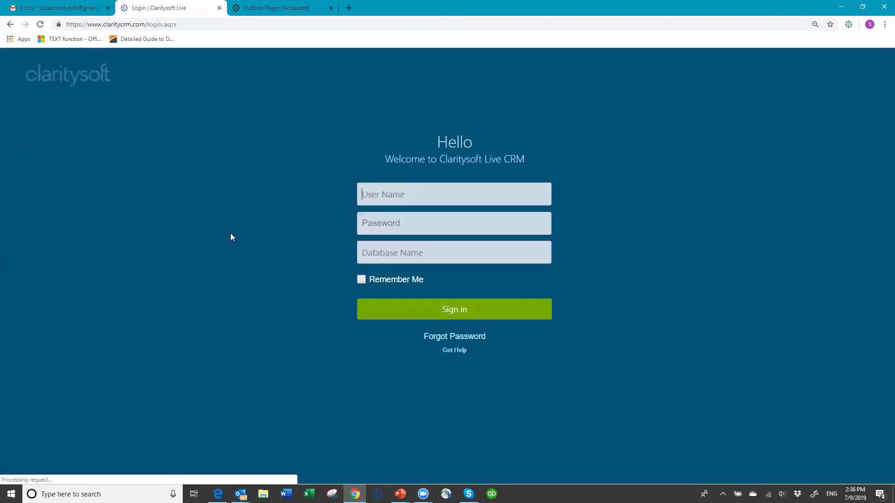
{"action": "left_click", "coordinate": [379, 186]}
{"action": "type", "text": "susa"}
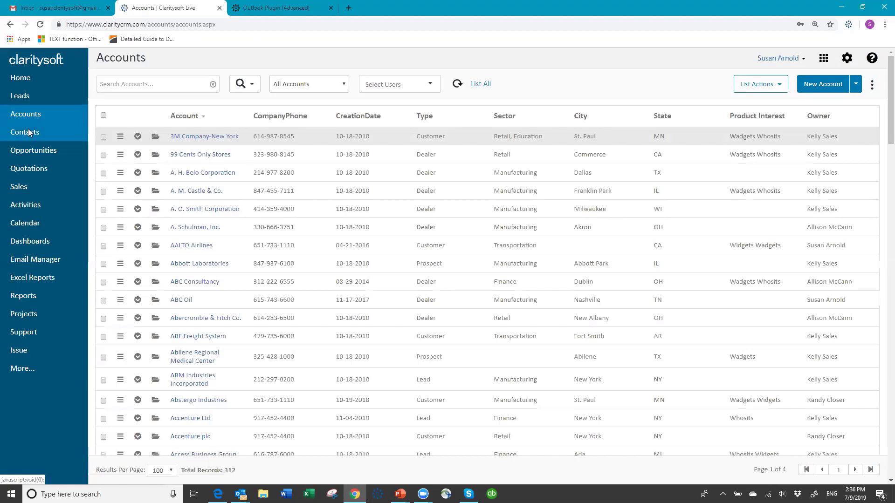
- Search Contacts by the contact's first name to list six matching records
{"action": "left_click", "coordinate": [29, 133]}
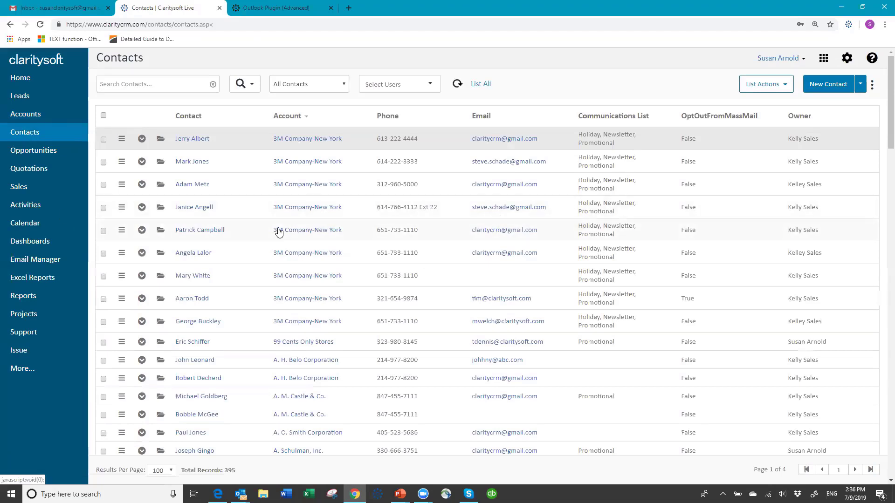
{"action": "left_click", "coordinate": [157, 89]}
{"action": "type", "text": "susan arn"}
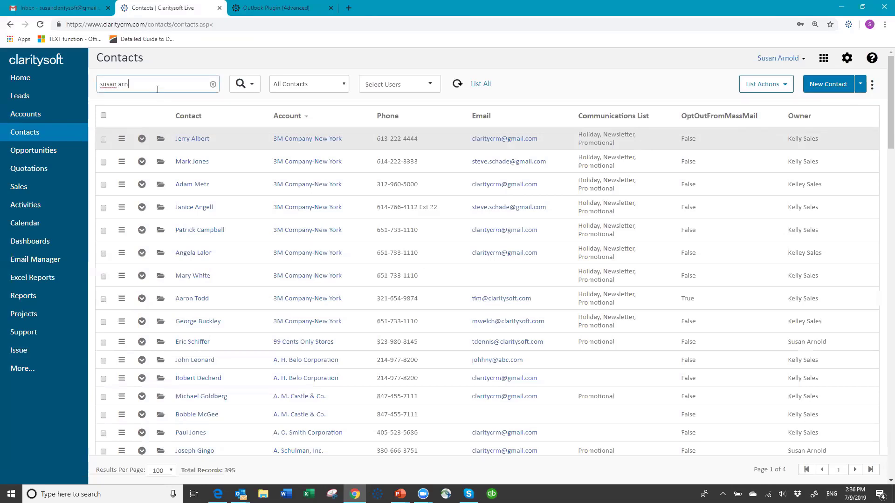
{"action": "key", "text": "Return"}
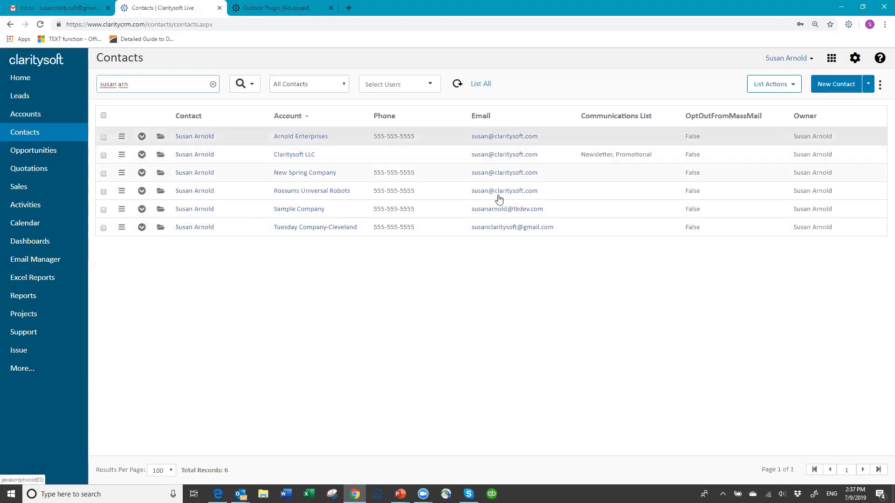
- Start an email to the first contact with a greeting and 'This is an email to say hello'
{"action": "left_click", "coordinate": [486, 138]}
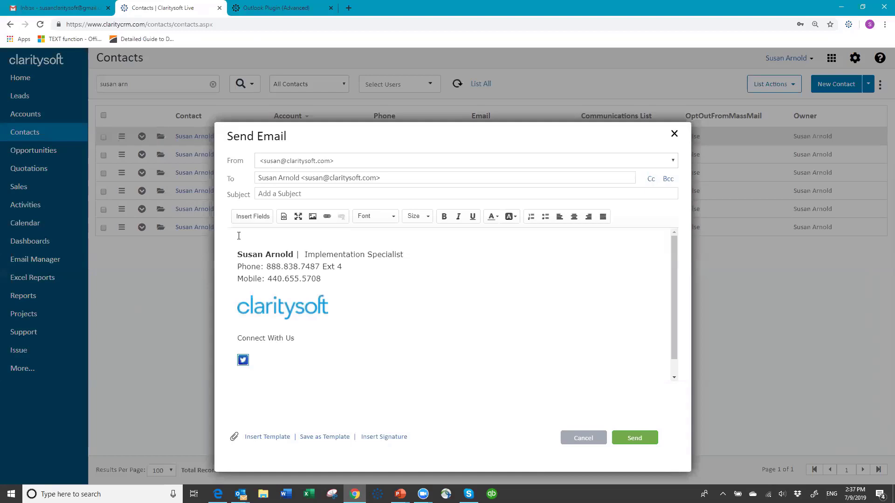
{"action": "left_click", "coordinate": [262, 232]}
{"action": "type", "text": "Hello susan,"}
{"action": "key", "text": "Return"}
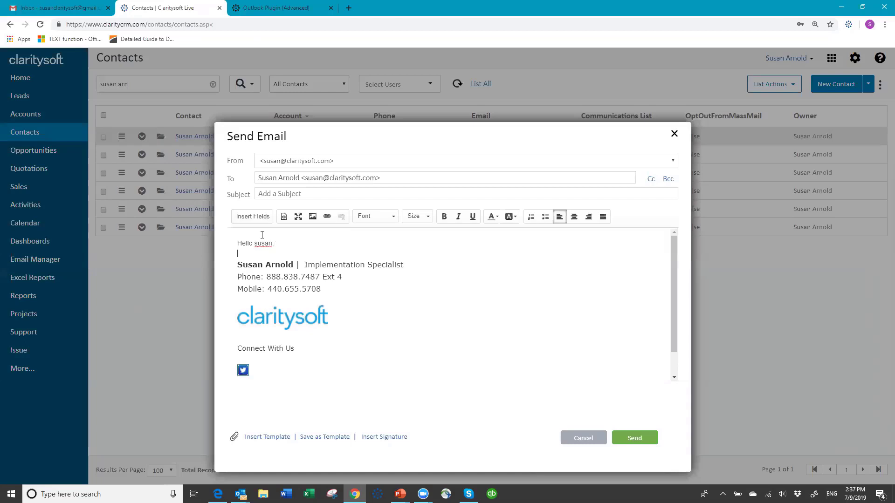
{"action": "type", "text": "This is an email to say hello"}
{"action": "key", "text": "Return"}
- Punctuate the greeting, add a first-name sign-off, capitalise the name, and open the attachment picker
{"action": "key", "text": "BackSpace"}
{"action": "type", "text": "."}
{"action": "key", "text": "Return"}
{"action": "key", "text": "Return"}
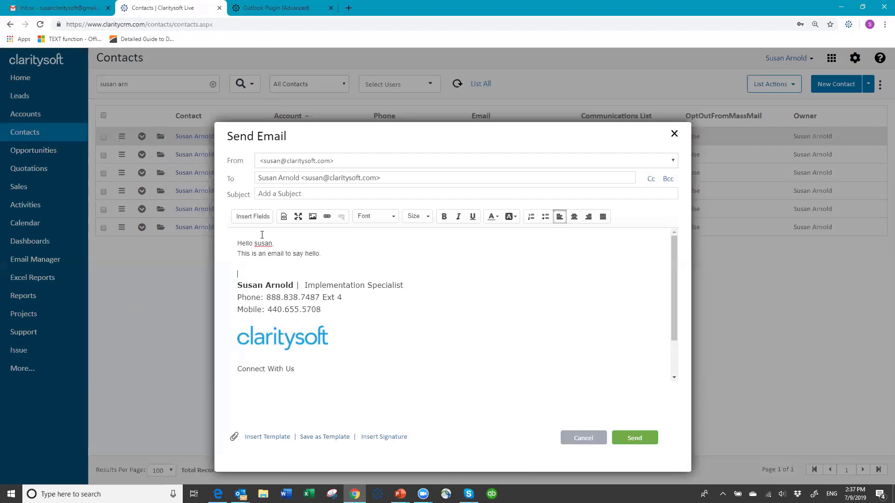
{"action": "type", "text": "Susan"}
{"action": "key", "text": "Return"}
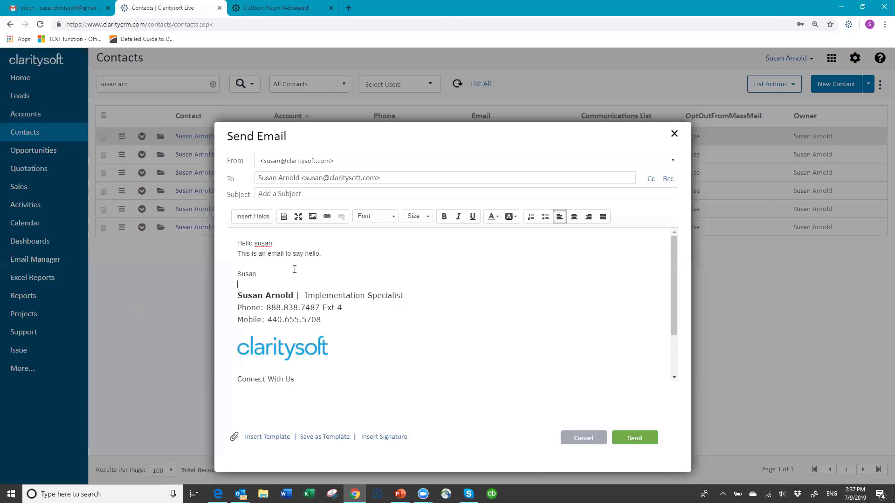
{"action": "left_click", "coordinate": [257, 243]}
{"action": "key", "text": "BackSpace"}
{"action": "type", "text": "S"}
{"action": "left_click", "coordinate": [234, 438]}
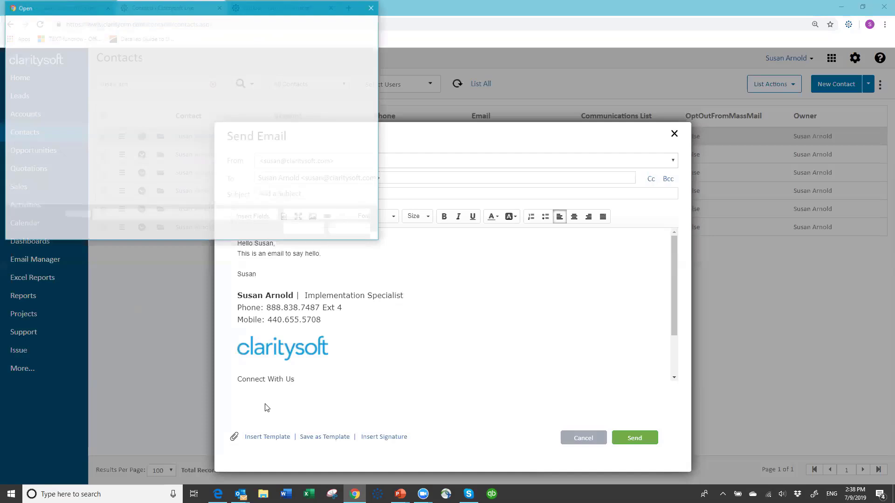
- Skip the attachment and try each saved signature, settling on the new Connect With Us one
{"action": "left_click", "coordinate": [351, 230]}
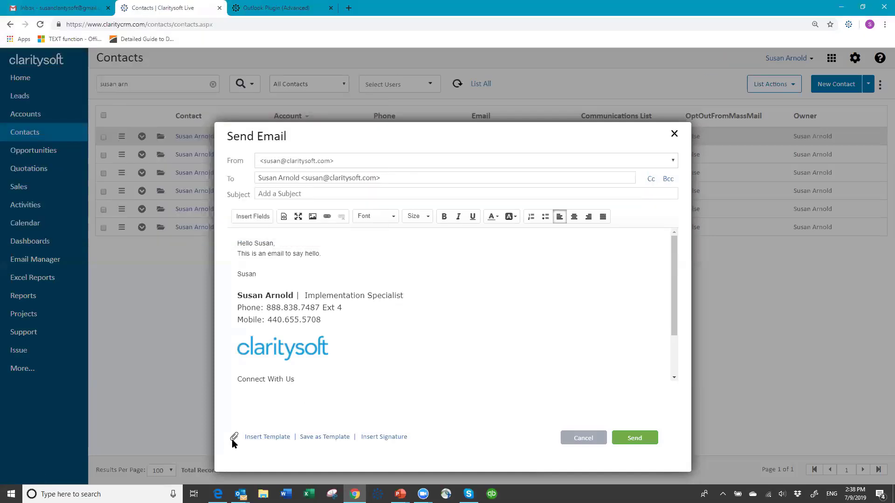
{"action": "left_click", "coordinate": [381, 439]}
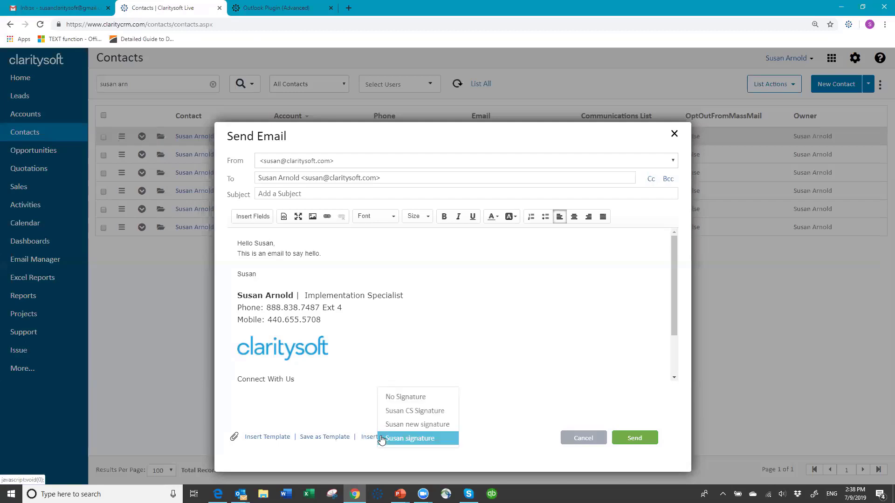
{"action": "left_click", "coordinate": [409, 415]}
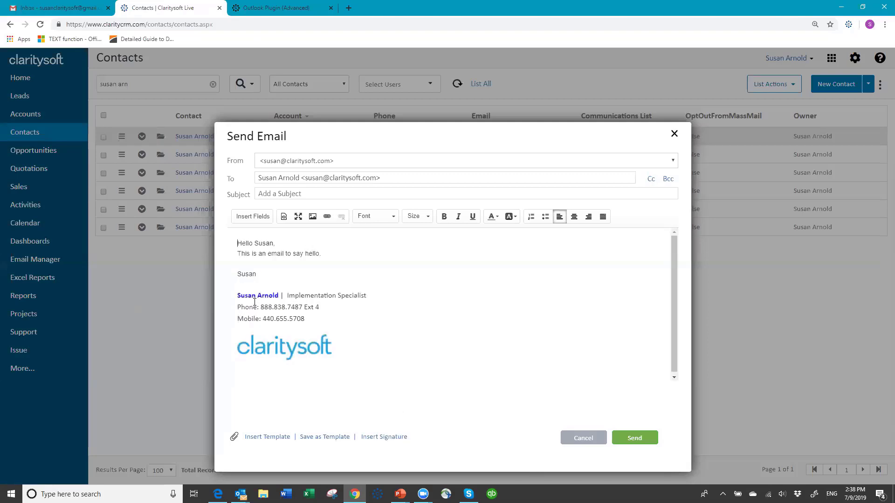
{"action": "left_click", "coordinate": [373, 437]}
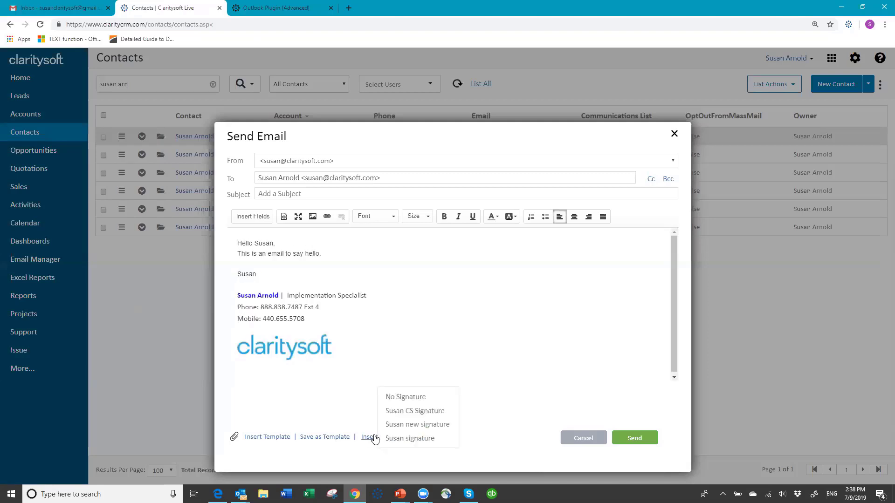
{"action": "left_click", "coordinate": [404, 439]}
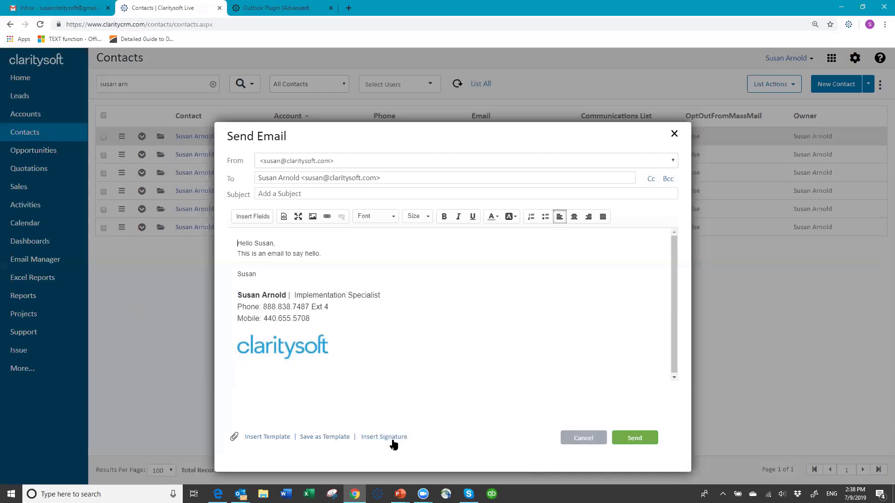
{"action": "left_click", "coordinate": [392, 441]}
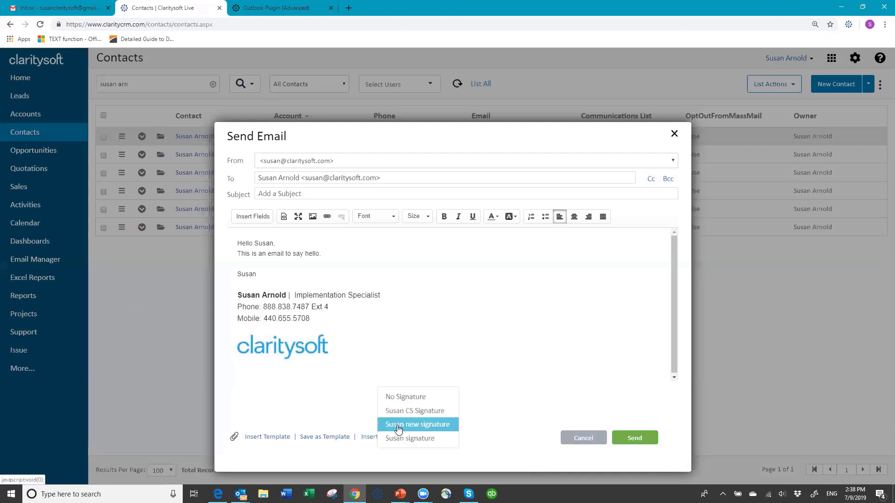
{"action": "left_click", "coordinate": [398, 425]}
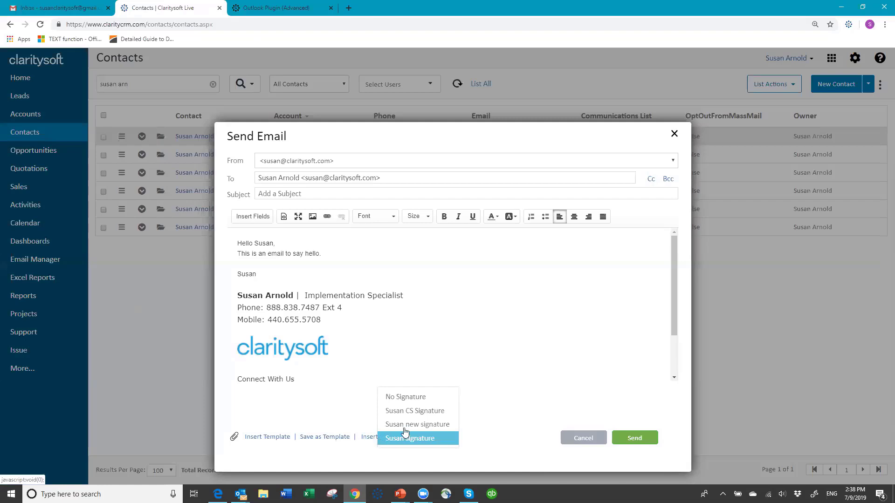
{"action": "left_click", "coordinate": [404, 401]}
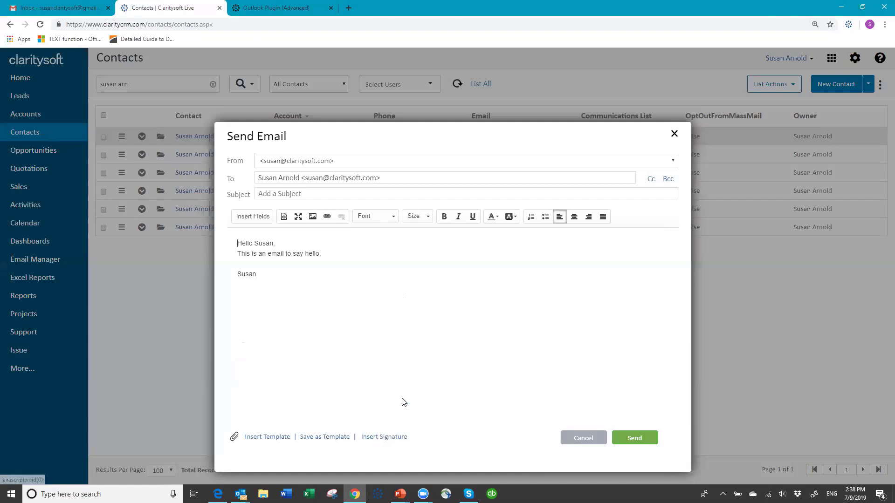
{"action": "left_click", "coordinate": [380, 439]}
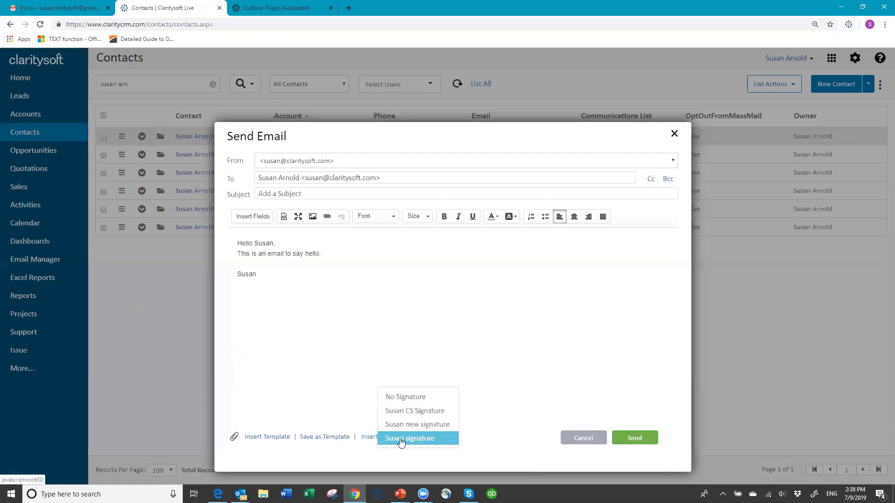
{"action": "left_click", "coordinate": [402, 425]}
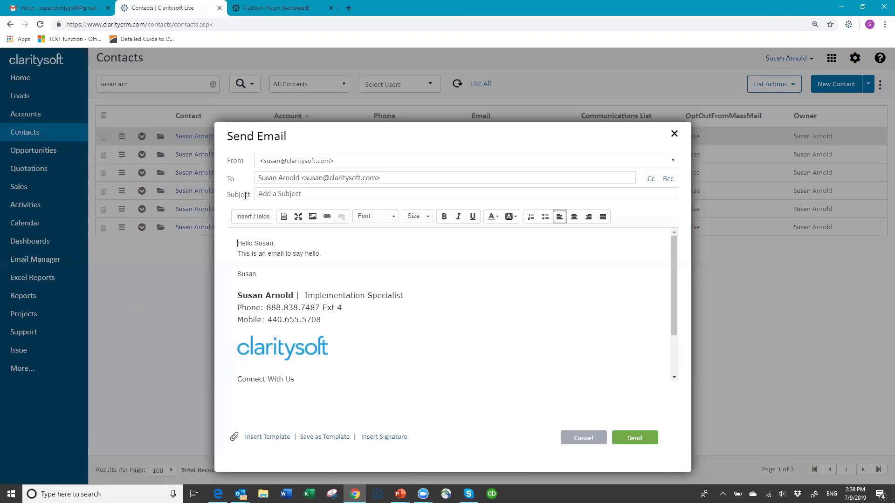
- Enter the subject 'Saying Hi' and send the email
{"action": "left_click", "coordinate": [279, 193]}
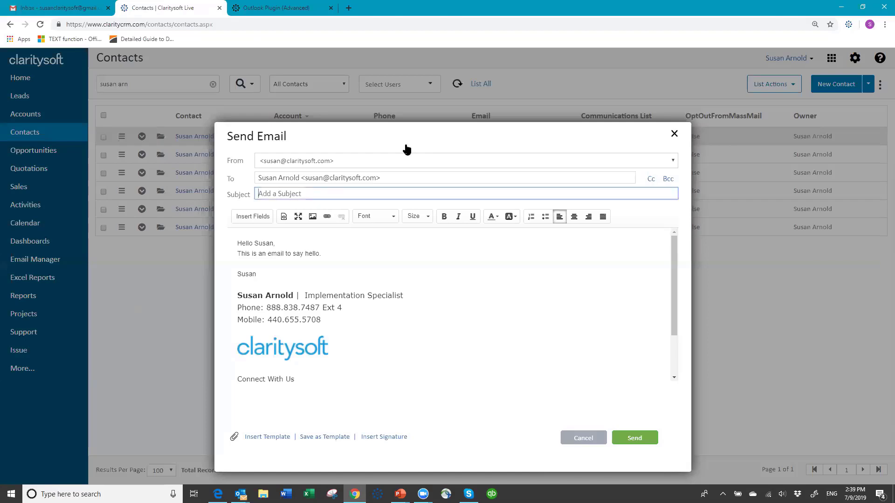
{"action": "type", "text": "Saying Hi"}
{"action": "left_click", "coordinate": [632, 438]}
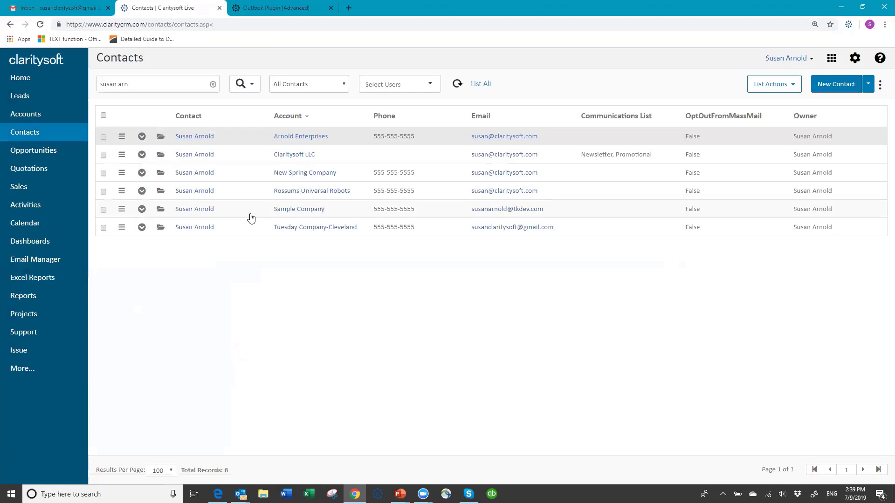
- Expand the first contact's row and confirm Closed Activities lists the Saying Hi email
{"action": "left_click", "coordinate": [142, 136]}
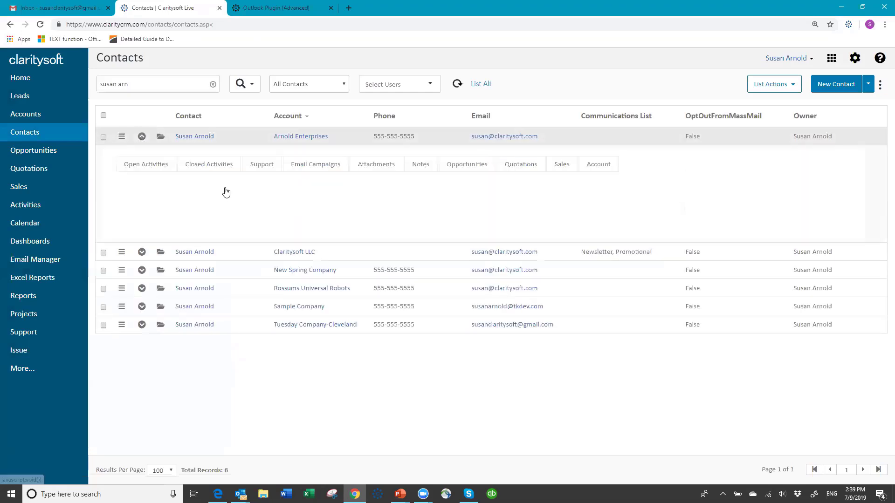
{"action": "left_click", "coordinate": [207, 166]}
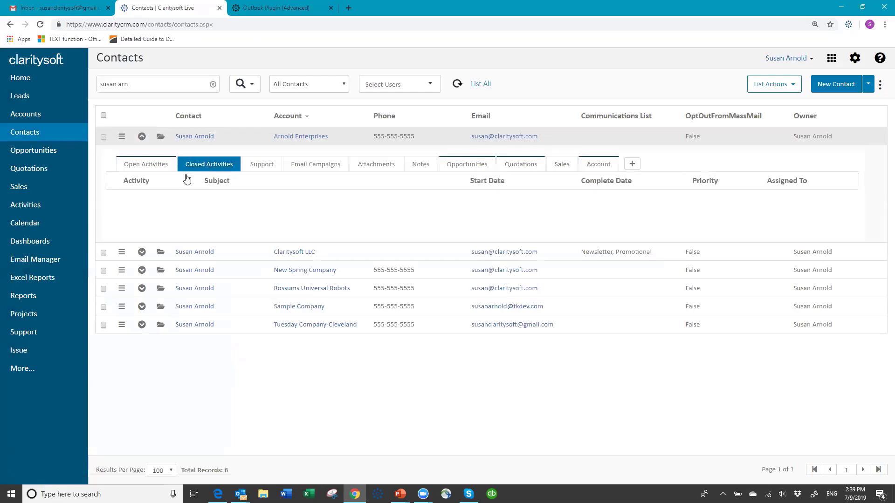
{"action": "left_click", "coordinate": [142, 137]}
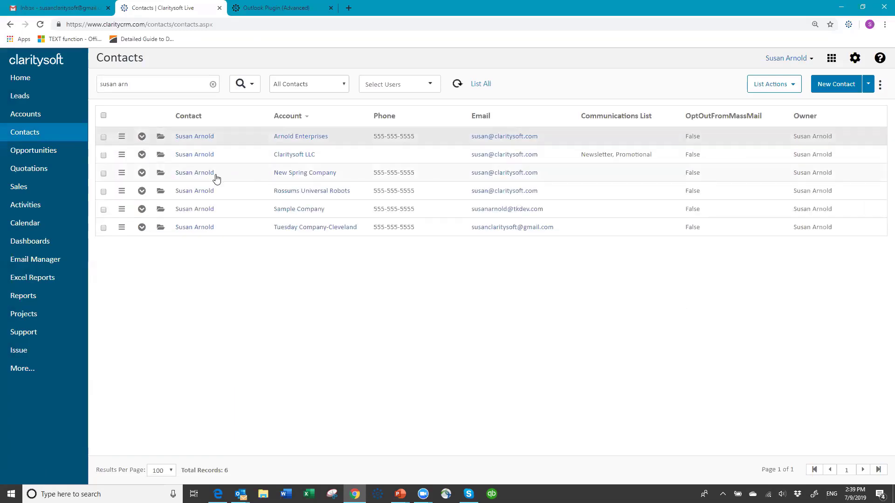
{"action": "left_click", "coordinate": [143, 137]}
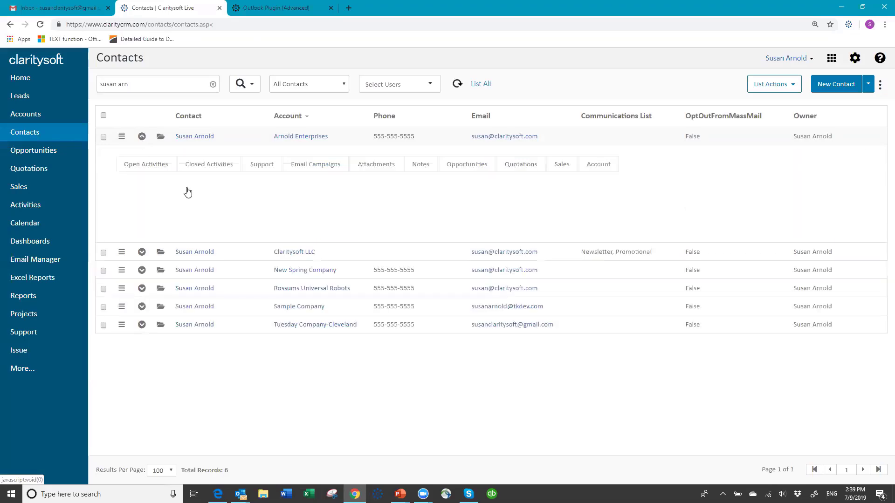
{"action": "left_click", "coordinate": [211, 168]}
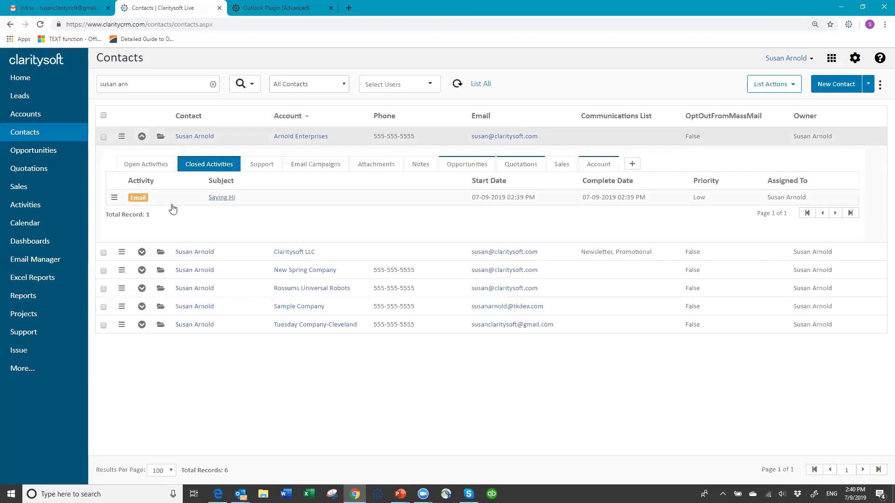
{"action": "left_click", "coordinate": [141, 137]}
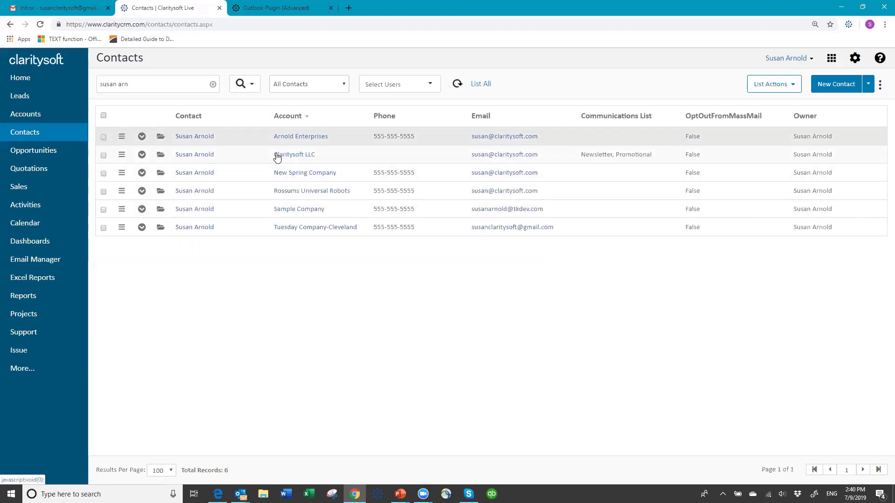
- Start a new email from the first contact's row menu, then cancel it
{"action": "left_click", "coordinate": [122, 136]}
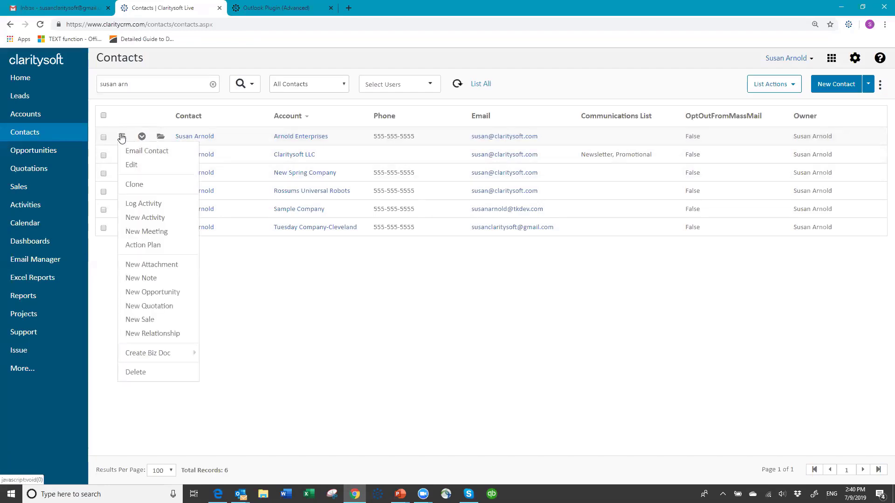
{"action": "left_click", "coordinate": [162, 154]}
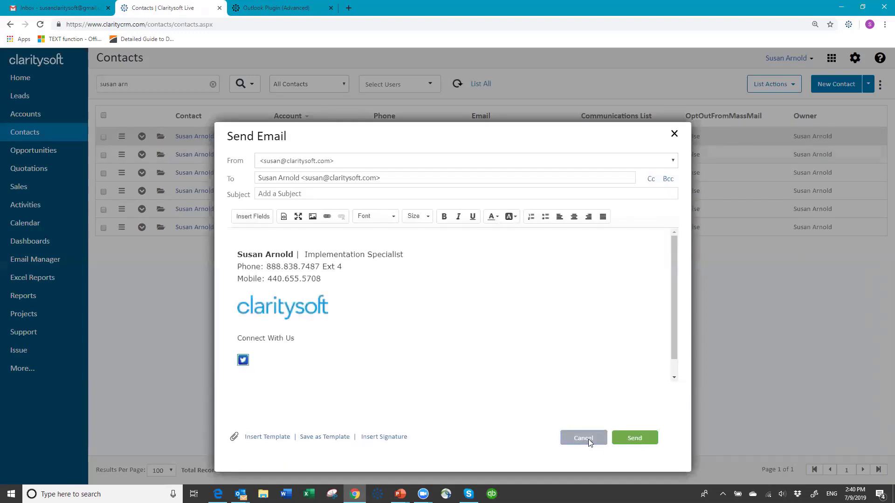
{"action": "left_click", "coordinate": [584, 438]}
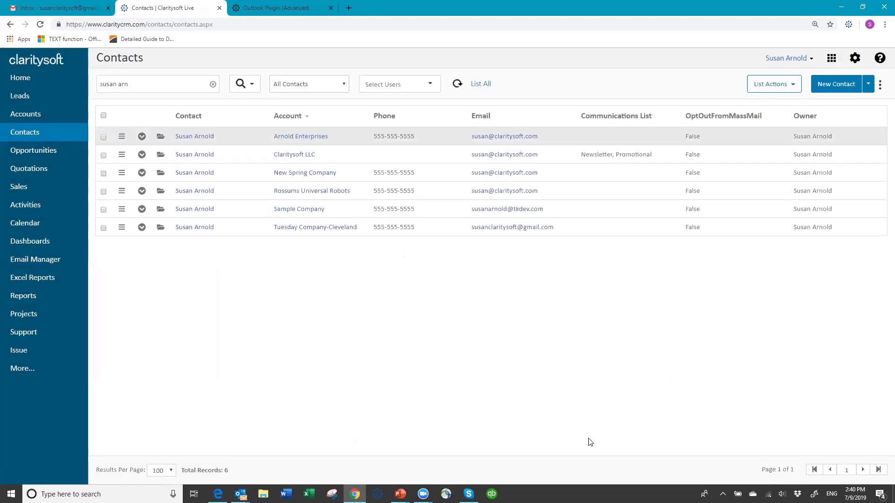
- Open the contact's record, start and cancel an email, then close it without saving
{"action": "left_click", "coordinate": [162, 138]}
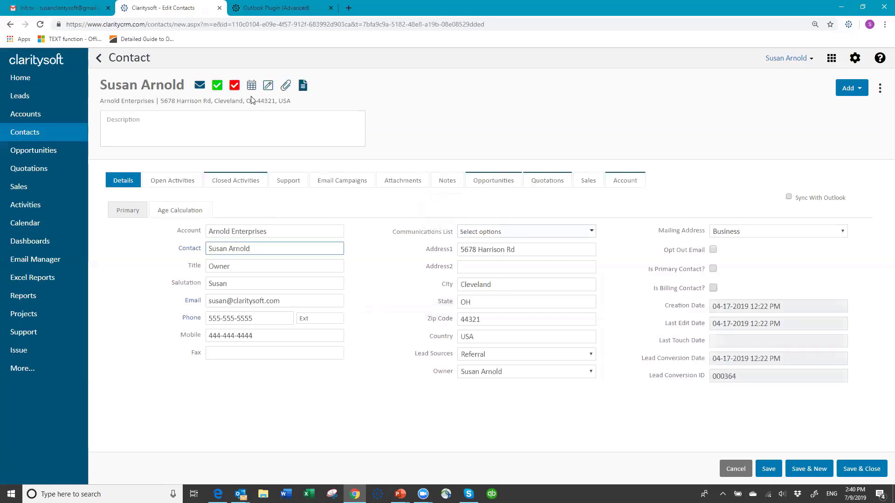
{"action": "left_click", "coordinate": [199, 88]}
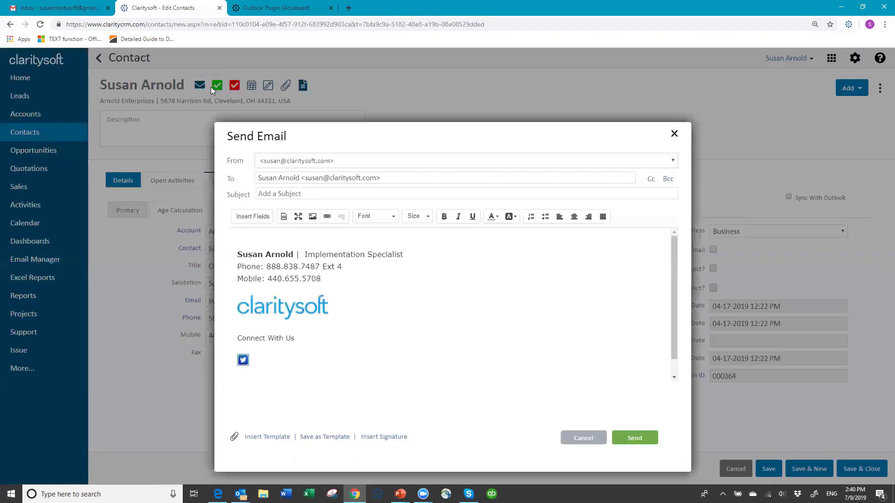
{"action": "left_click", "coordinate": [584, 439]}
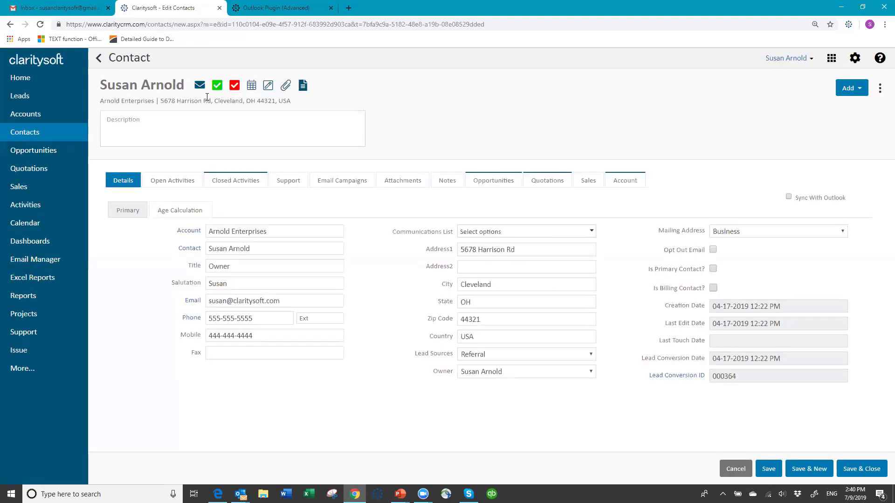
{"action": "left_click", "coordinate": [741, 468]}
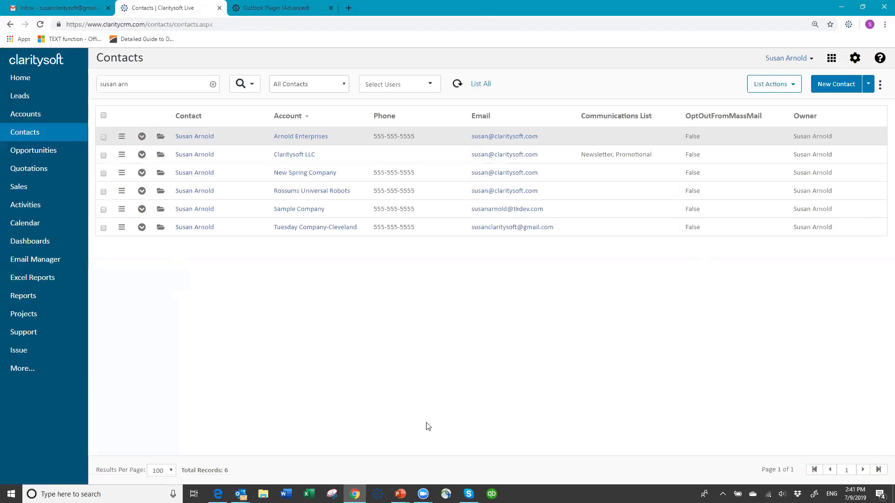
- Clear the contact search, then view the first contact's communication lists and leave it without saving
{"action": "left_click", "coordinate": [213, 85]}
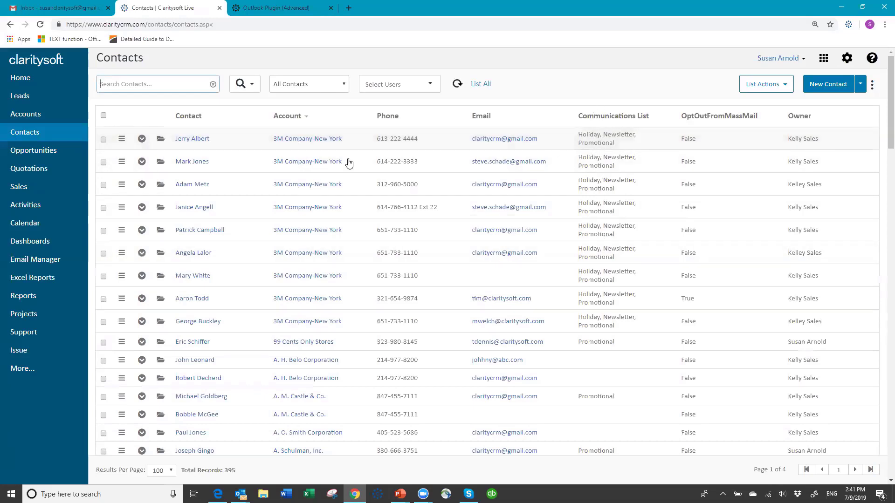
{"action": "left_click", "coordinate": [161, 141]}
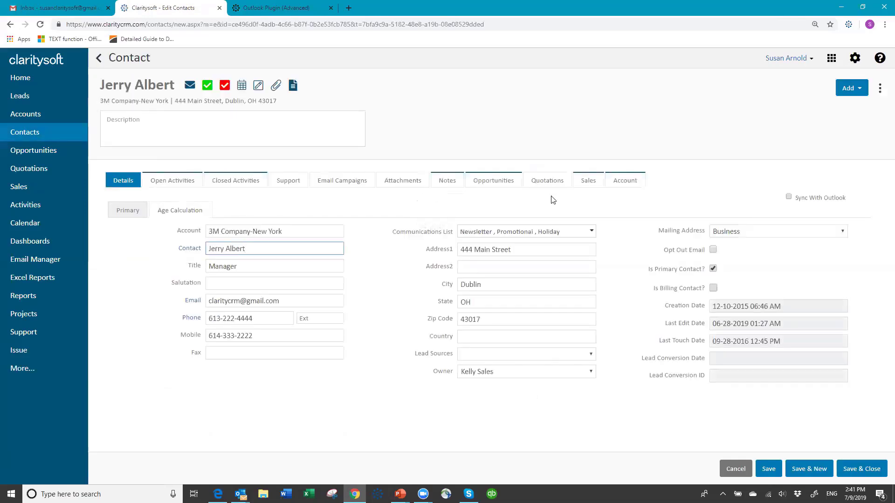
{"action": "left_click", "coordinate": [589, 231]}
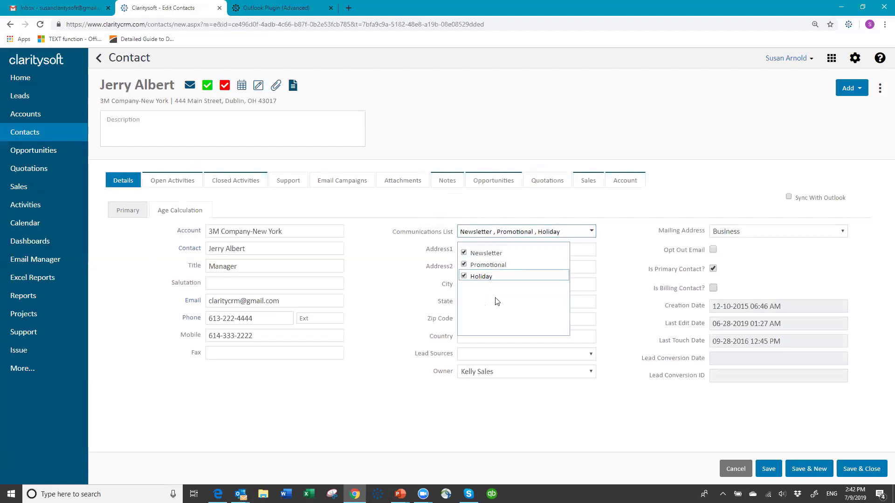
{"action": "left_click", "coordinate": [573, 232]}
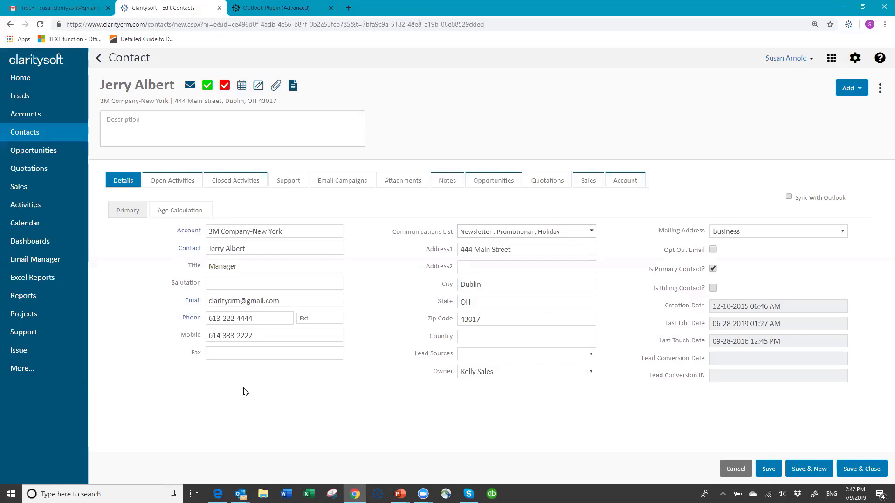
{"action": "left_click", "coordinate": [736, 470]}
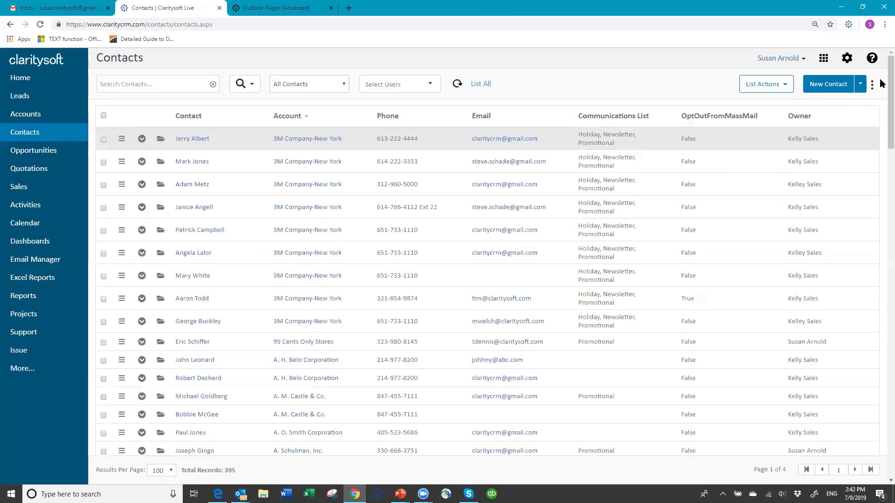
{"action": "left_click", "coordinate": [872, 86]}
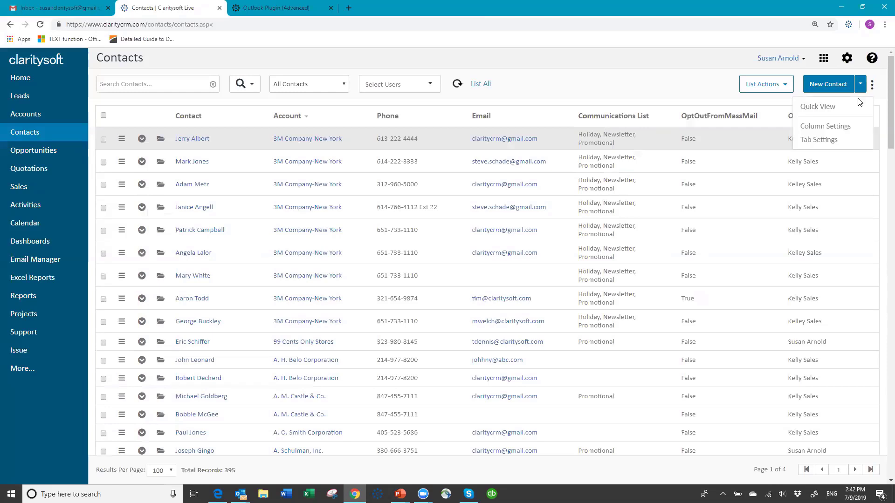
{"action": "left_click", "coordinate": [830, 129]}
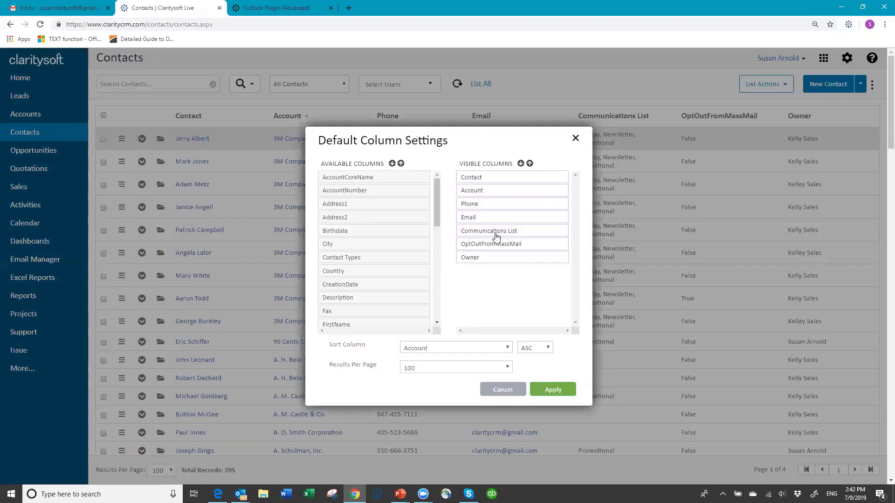
{"action": "left_click", "coordinate": [502, 390]}
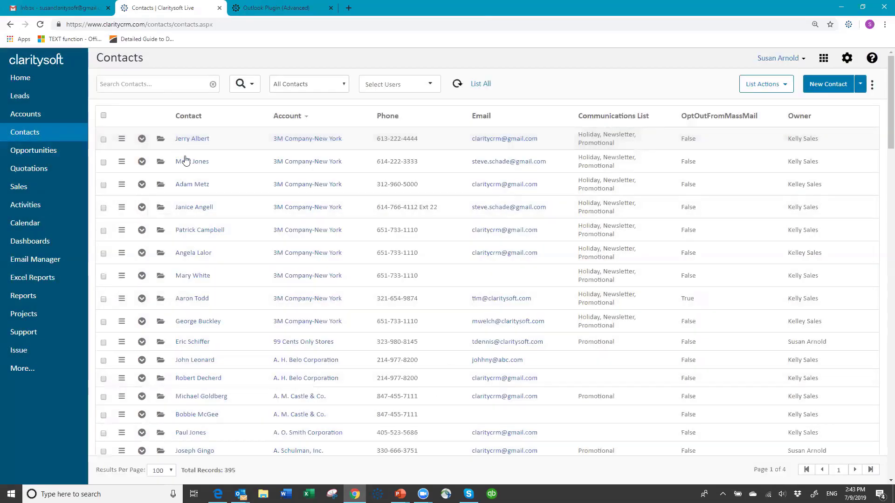
{"action": "left_click", "coordinate": [159, 142]}
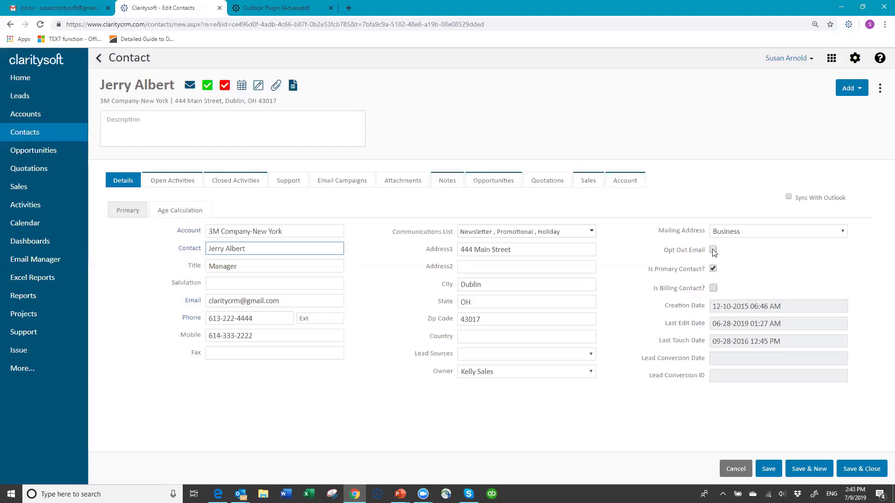
{"action": "left_click", "coordinate": [735, 469]}
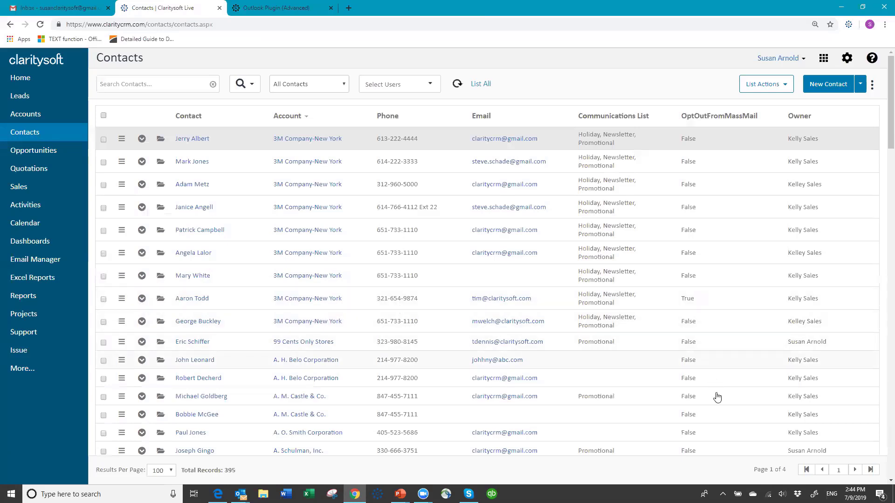
{"action": "scroll", "coordinate": [718, 397], "scroll_direction": "down", "scroll_amount": 3}
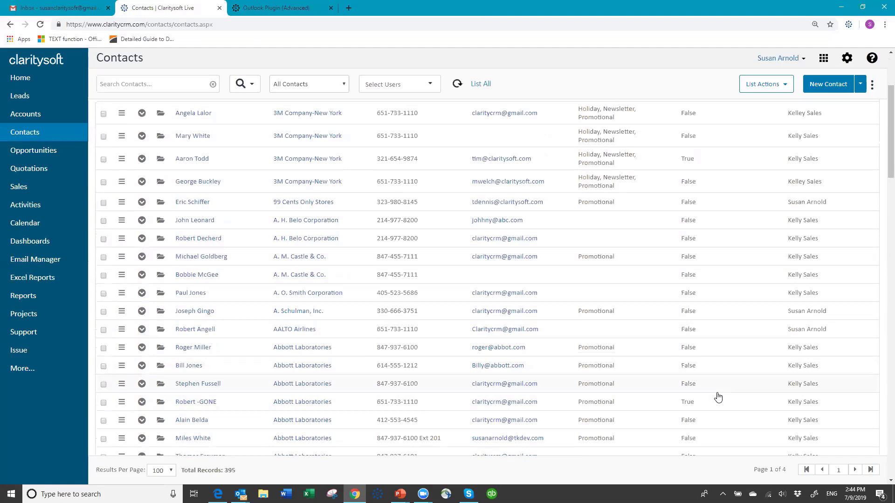
{"action": "scroll", "coordinate": [717, 397], "scroll_direction": "down", "scroll_amount": 2}
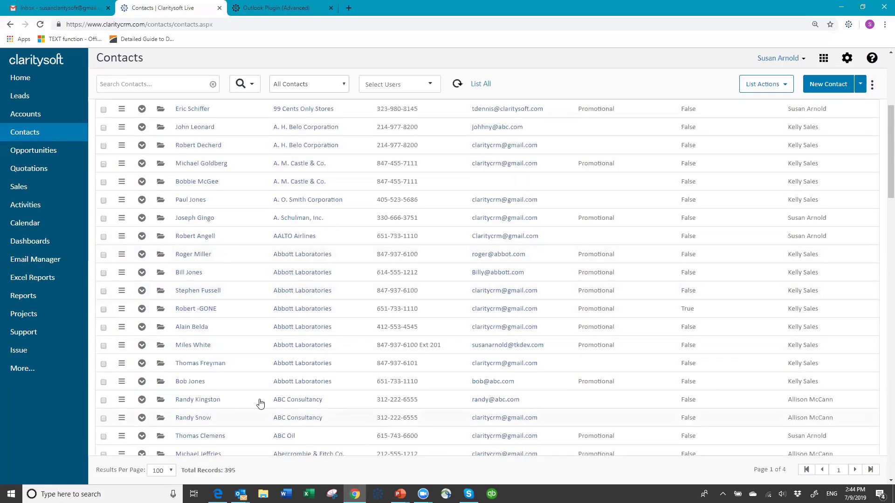
{"action": "scroll", "coordinate": [287, 357], "scroll_direction": "up", "scroll_amount": 5}
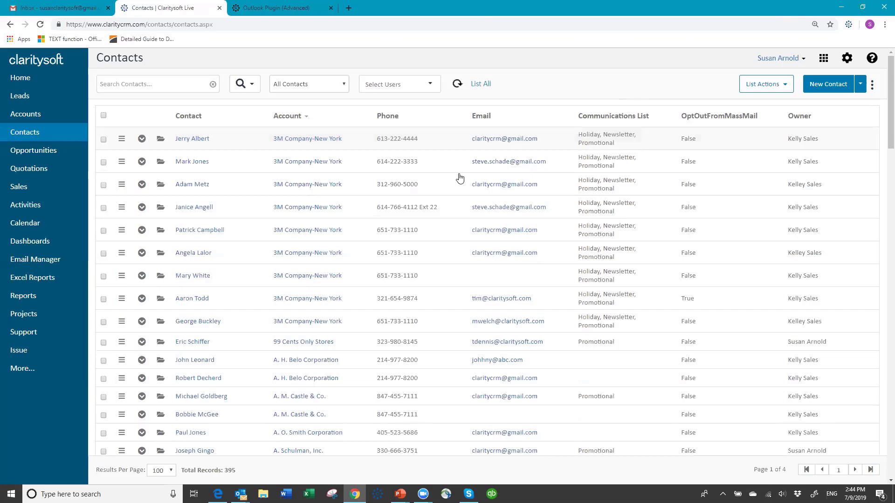
- Open the Advanced Search form for contacts with Communications List set to Promotional
{"action": "left_click", "coordinate": [251, 86]}
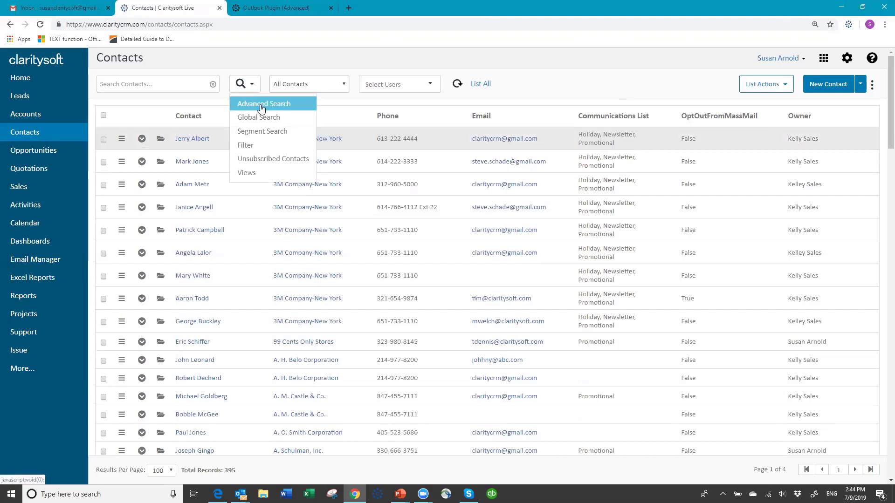
{"action": "left_click", "coordinate": [261, 105]}
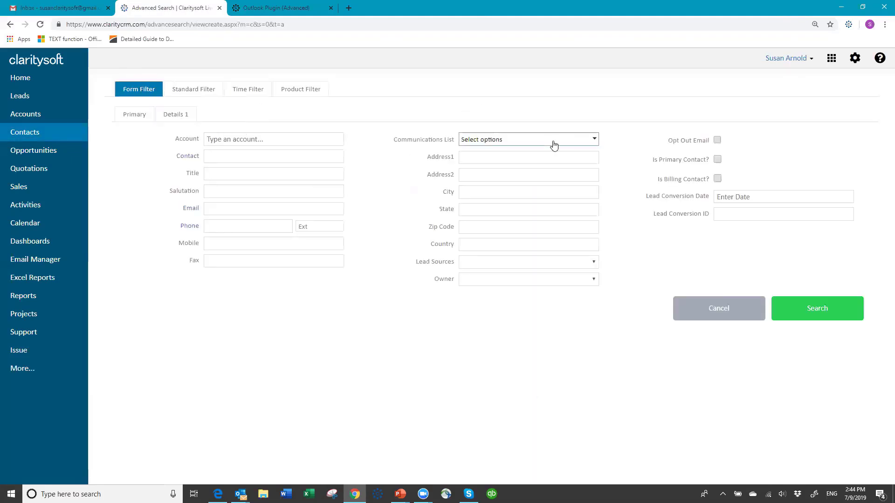
{"action": "left_click", "coordinate": [595, 140]}
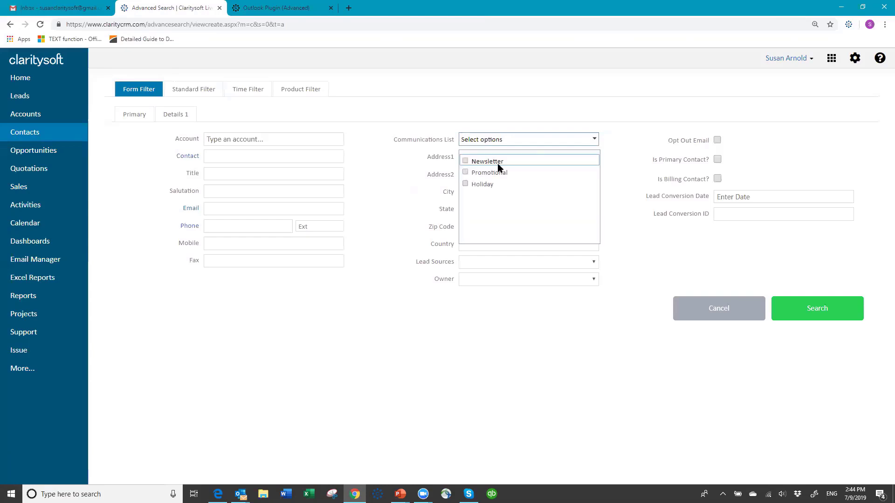
{"action": "left_click", "coordinate": [464, 173]}
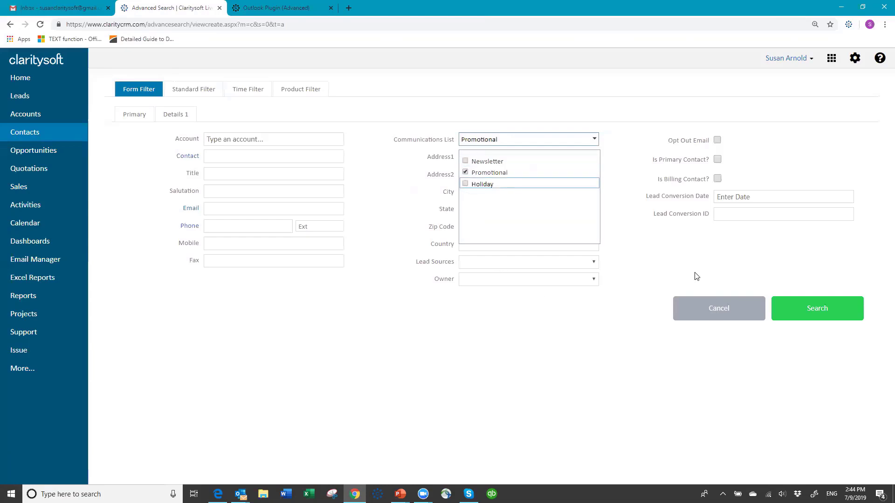
- Run the Promotional advanced search to list its 25 contacts
{"action": "left_click", "coordinate": [825, 316]}
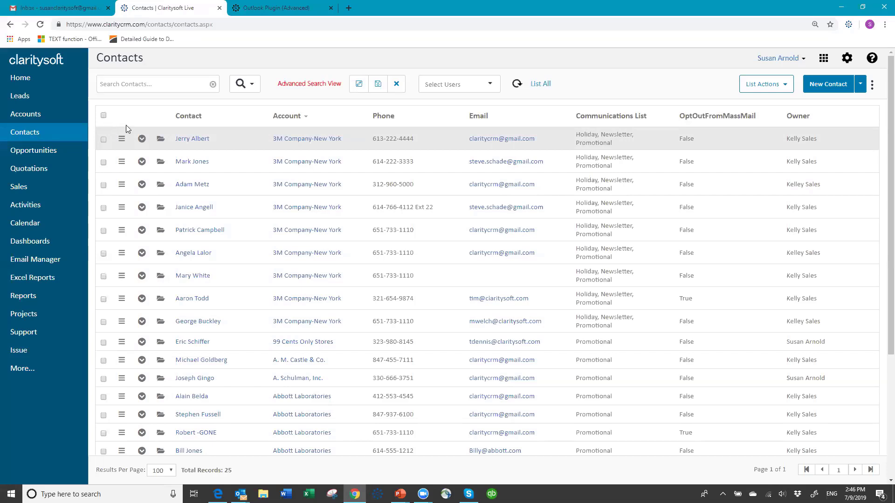
- Check all 25 Promotional contacts in the results and open the List Actions menu
{"action": "left_click", "coordinate": [103, 115]}
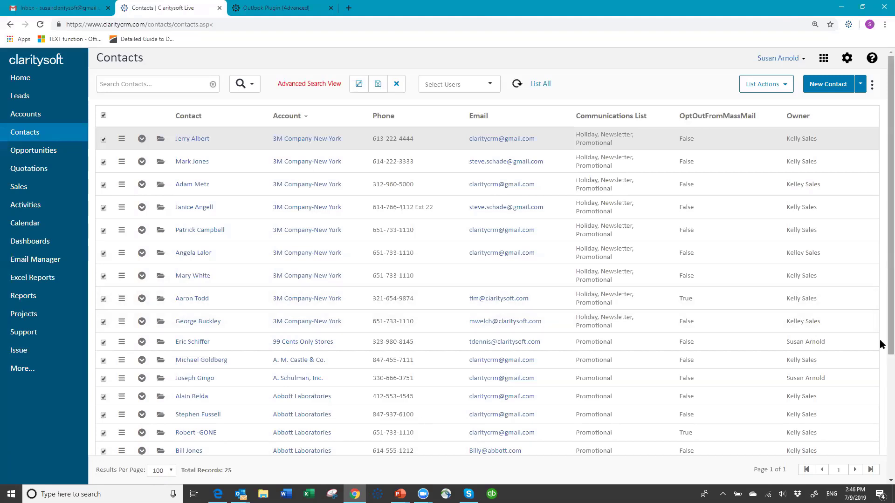
{"action": "scroll", "coordinate": [880, 386], "scroll_direction": "down", "scroll_amount": 1}
{"action": "scroll", "coordinate": [881, 386], "scroll_direction": "down", "scroll_amount": 4}
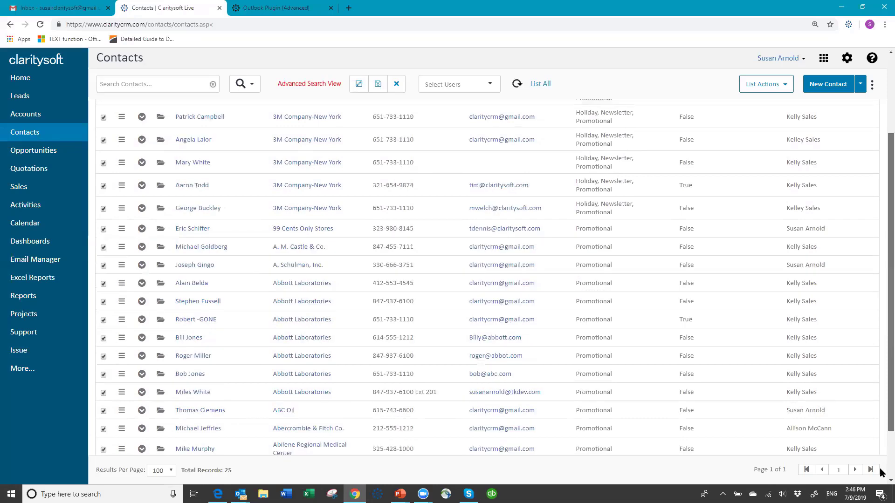
{"action": "scroll", "coordinate": [882, 326], "scroll_direction": "up", "scroll_amount": 4}
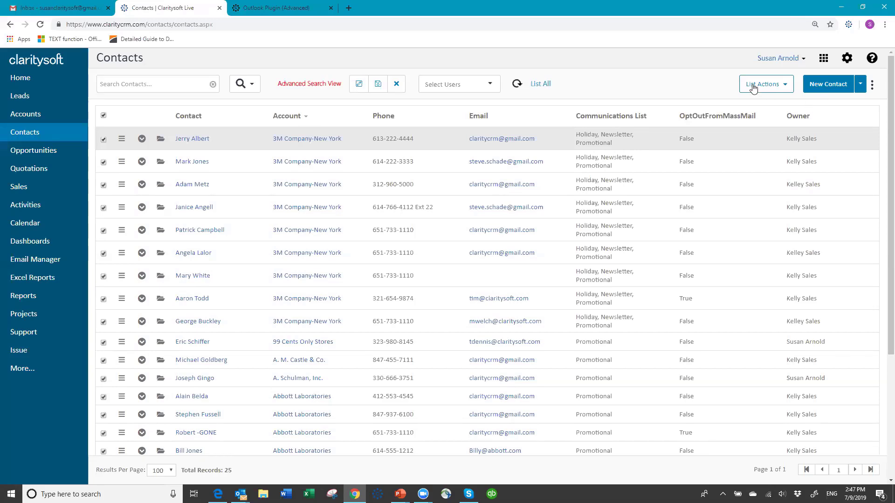
{"action": "left_click", "coordinate": [787, 87]}
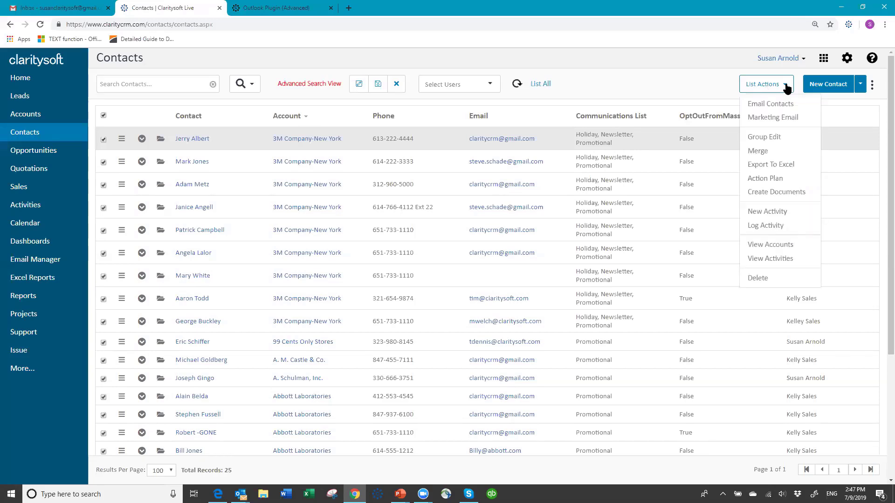
- Choose Email Contacts for 'All Selected Records Marked as Checked', creating a 21-recipient email
{"action": "left_click", "coordinate": [762, 105]}
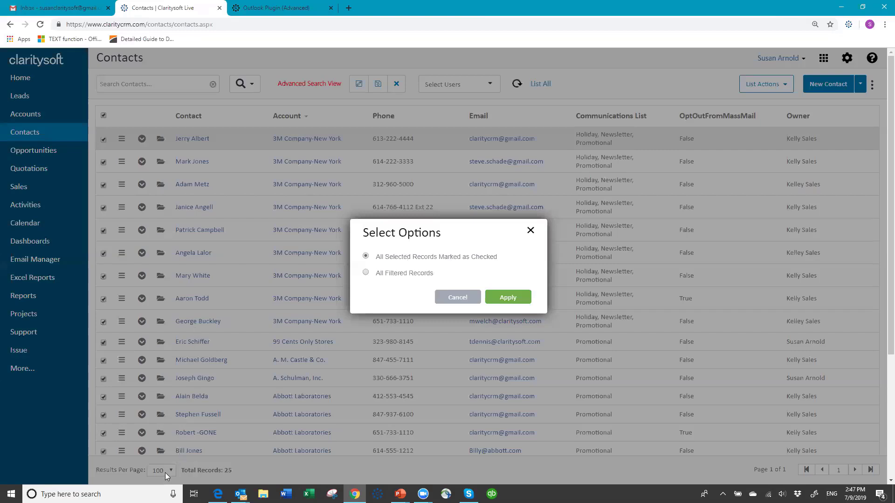
{"action": "left_click", "coordinate": [505, 299]}
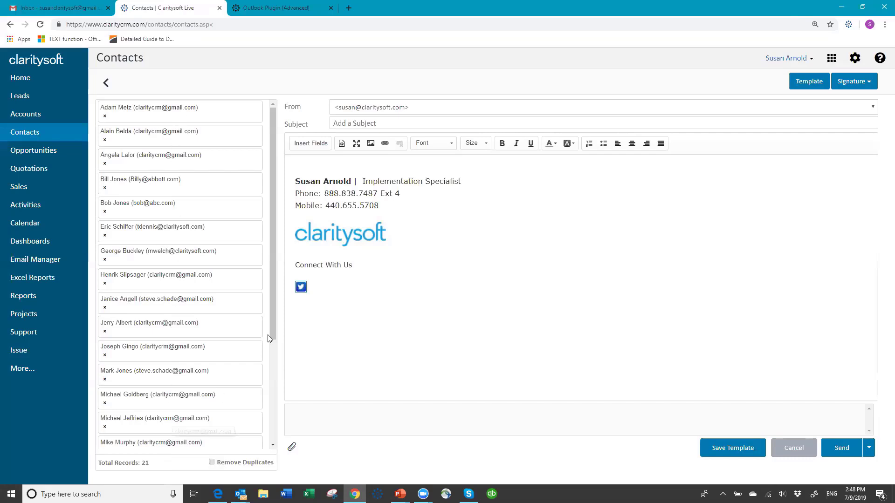
- Scroll through the 21 recipients and open Choose Template, which lists five saved templates
{"action": "scroll", "coordinate": [276, 371], "scroll_direction": "down", "scroll_amount": 2}
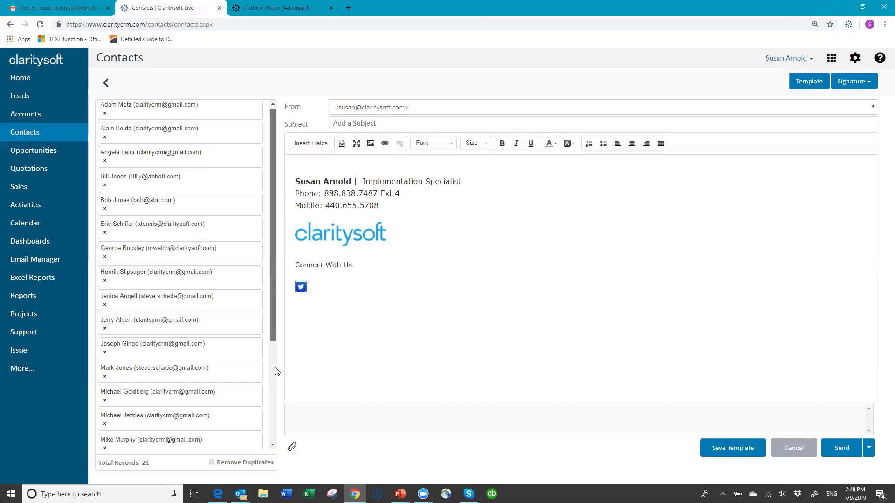
{"action": "scroll", "coordinate": [281, 426], "scroll_direction": "down", "scroll_amount": 5}
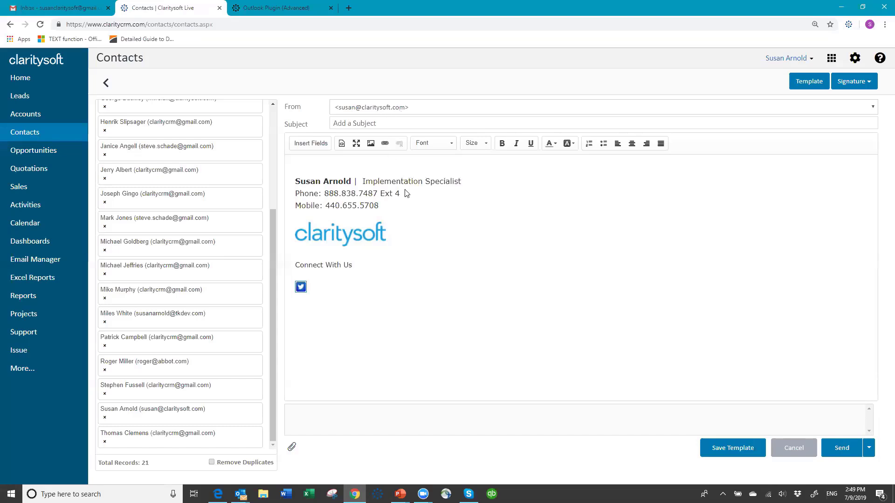
{"action": "left_click", "coordinate": [809, 82]}
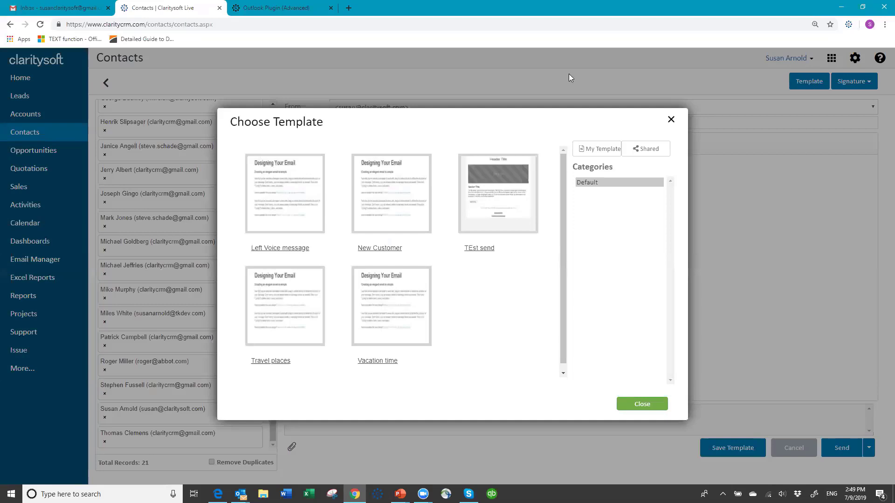
- Apply the Vacation time template, giving subject 'Summer is Here!' and a Utah parks body
{"action": "left_click", "coordinate": [375, 296]}
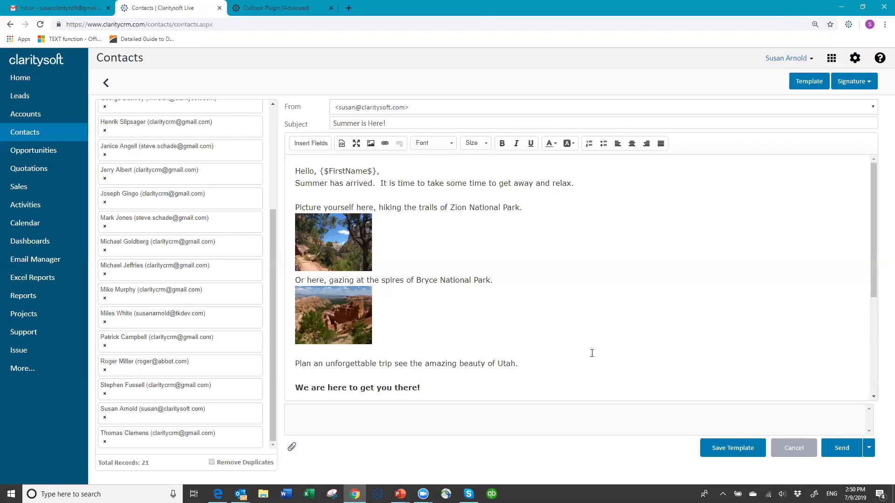
- Look at the merge fields without inserting any, then show the send-later options beside Send
{"action": "left_click", "coordinate": [312, 144]}
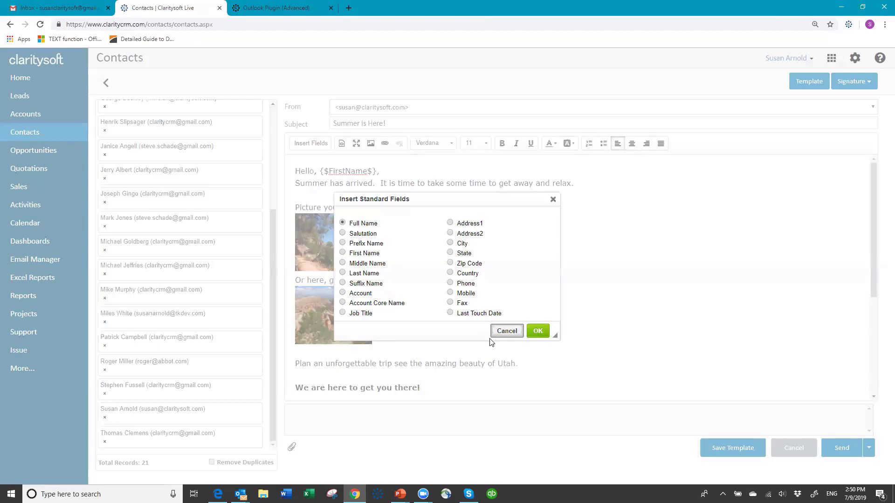
{"action": "left_click", "coordinate": [507, 332]}
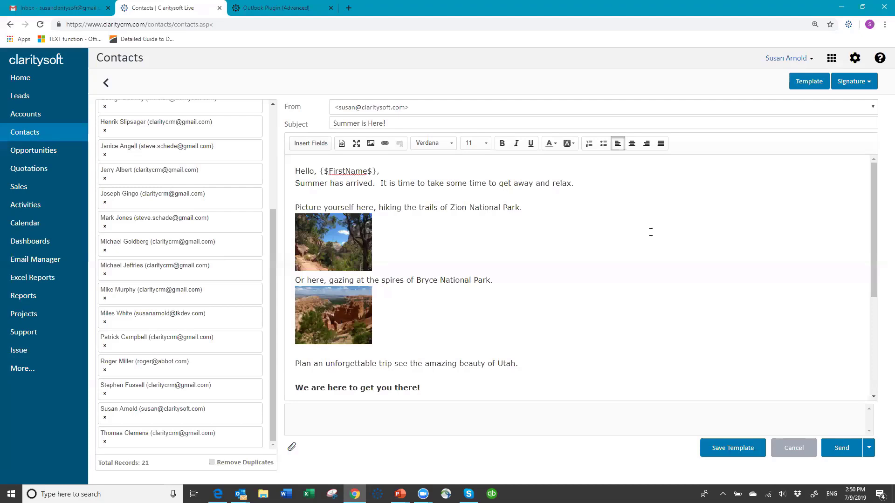
{"action": "scroll", "coordinate": [657, 233], "scroll_direction": "down", "scroll_amount": 4}
{"action": "scroll", "coordinate": [666, 232], "scroll_direction": "up", "scroll_amount": 4}
{"action": "left_click", "coordinate": [869, 448]}
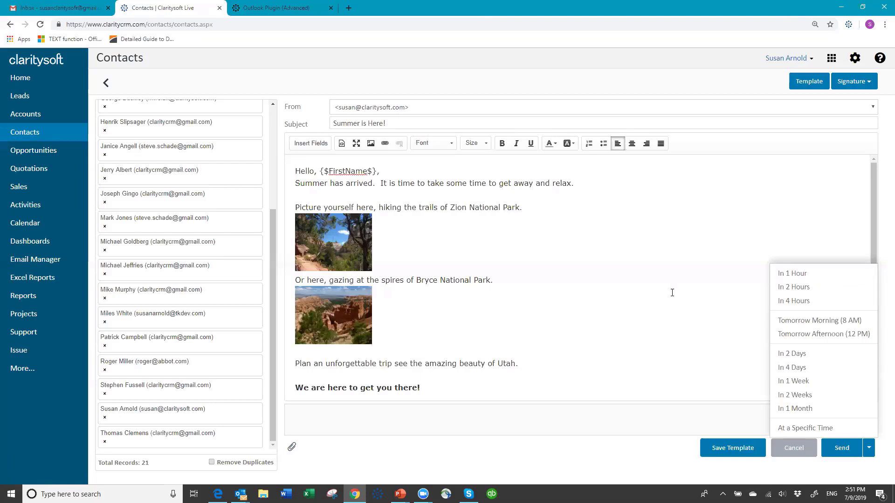
- Cancel the email draft and go to Settings > My Preferences
{"action": "left_click", "coordinate": [793, 447]}
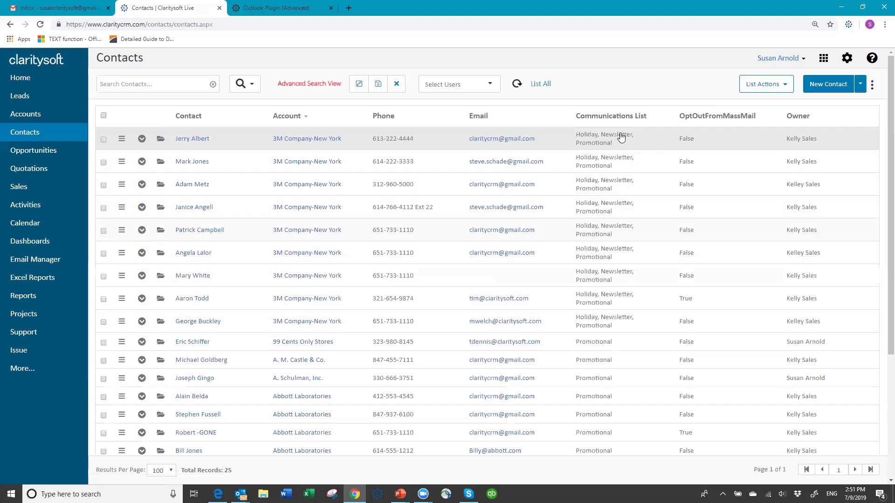
{"action": "left_click", "coordinate": [847, 60]}
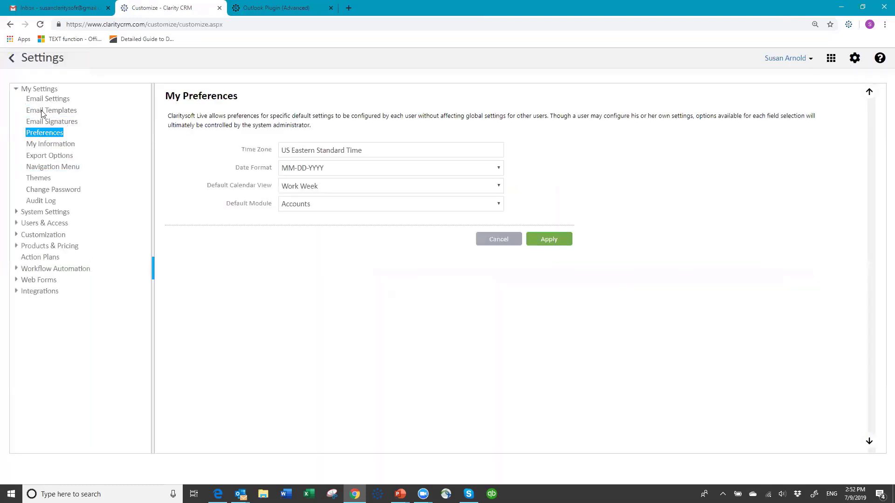
- Go to My Email Templates and start a blank new template
{"action": "left_click", "coordinate": [65, 115]}
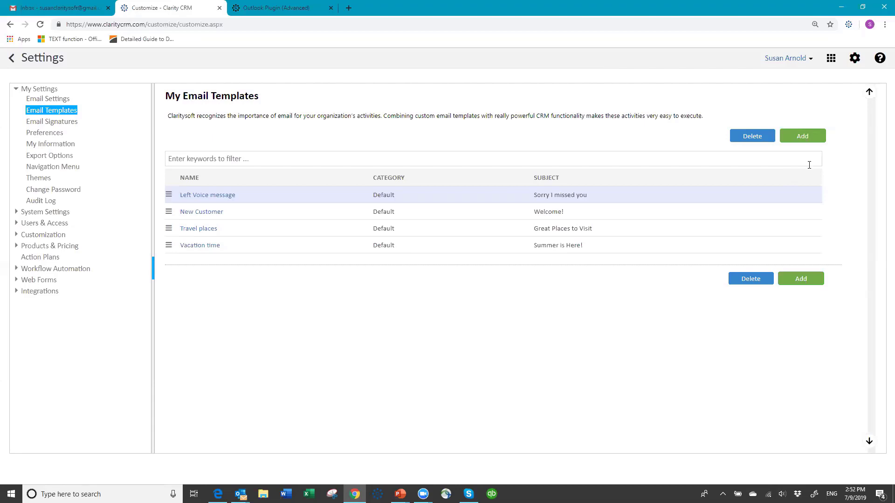
{"action": "left_click", "coordinate": [805, 137]}
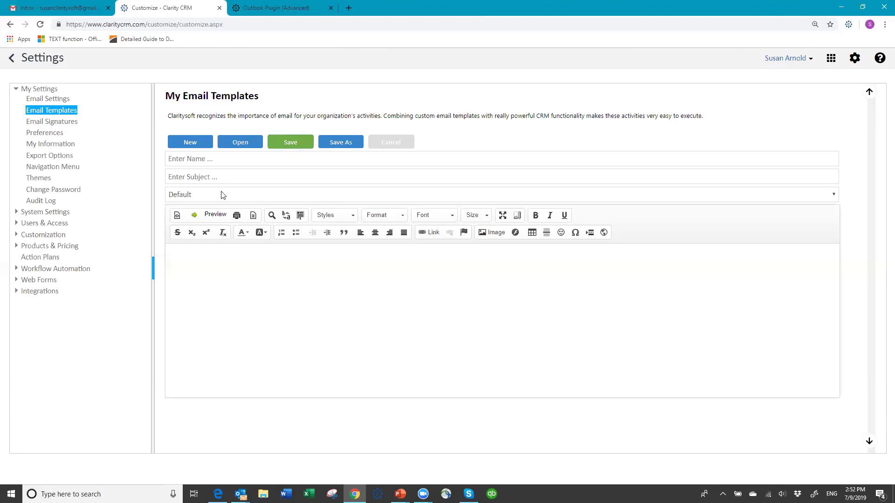
- Name the template 'Missed call', give it subject 'Sorry I missed you', and start the body with 'Hello'
{"action": "left_click", "coordinate": [194, 160]}
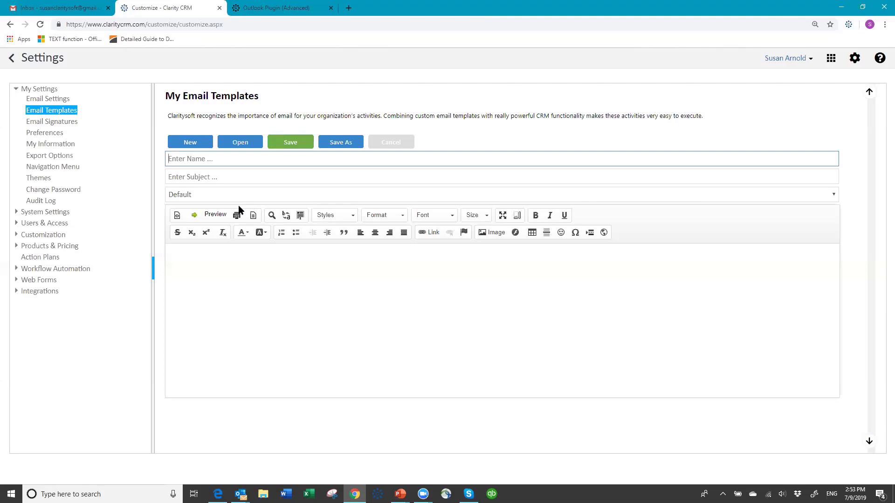
{"action": "type", "text": "Missed call"}
{"action": "left_click", "coordinate": [177, 178]}
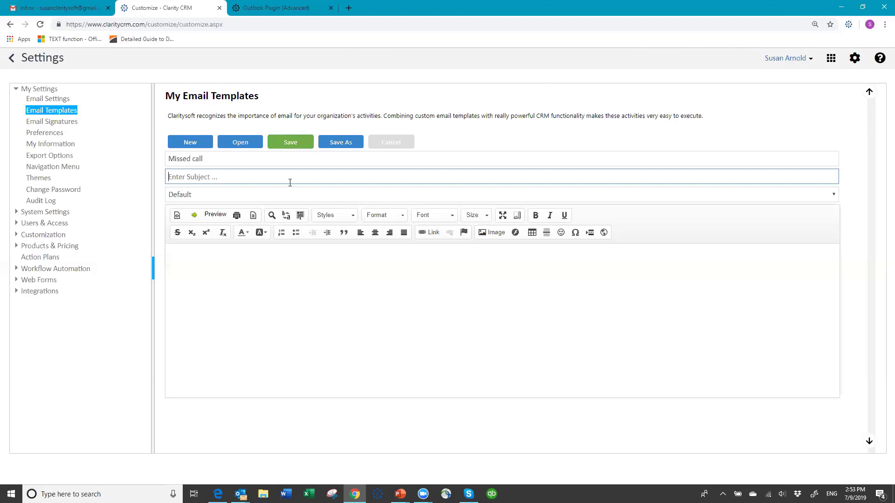
{"action": "type", "text": "Sorry I missed you"}
{"action": "left_click", "coordinate": [208, 259]}
{"action": "type", "text": "Hello,"}
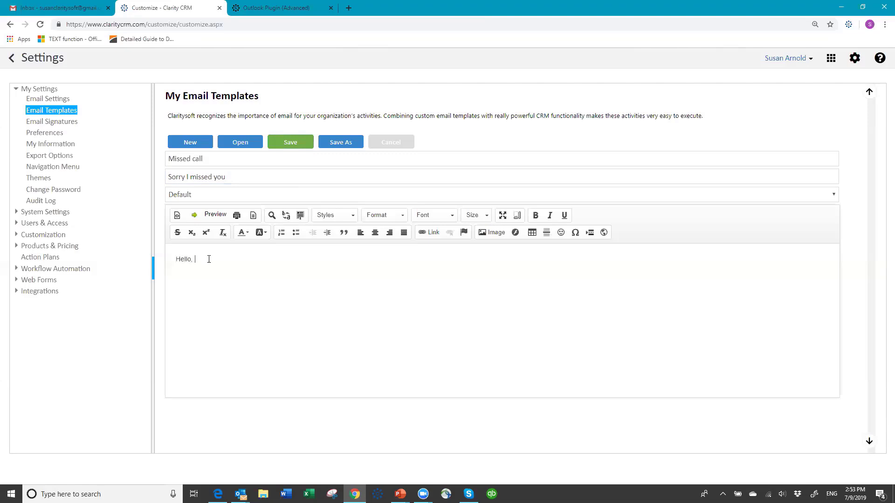
- Insert the FIRST NAME merge field {$FirstName$} after the Hello greeting
{"action": "left_click", "coordinate": [193, 215]}
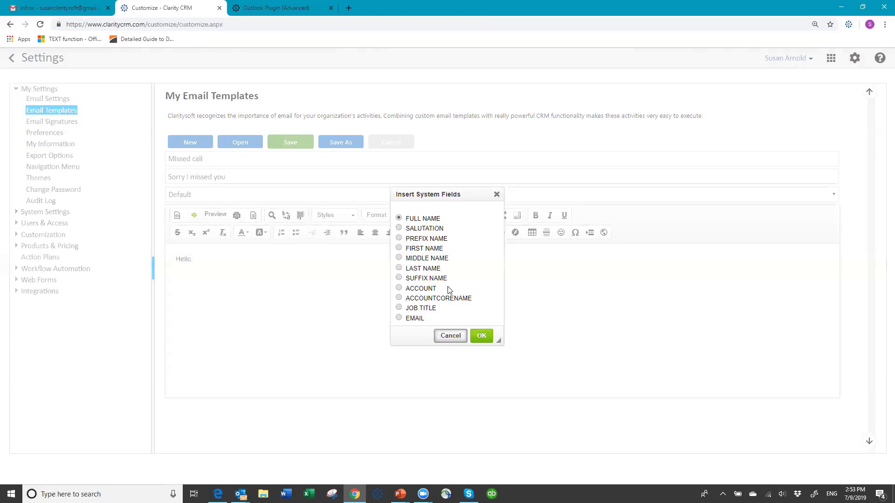
{"action": "left_click", "coordinate": [399, 249]}
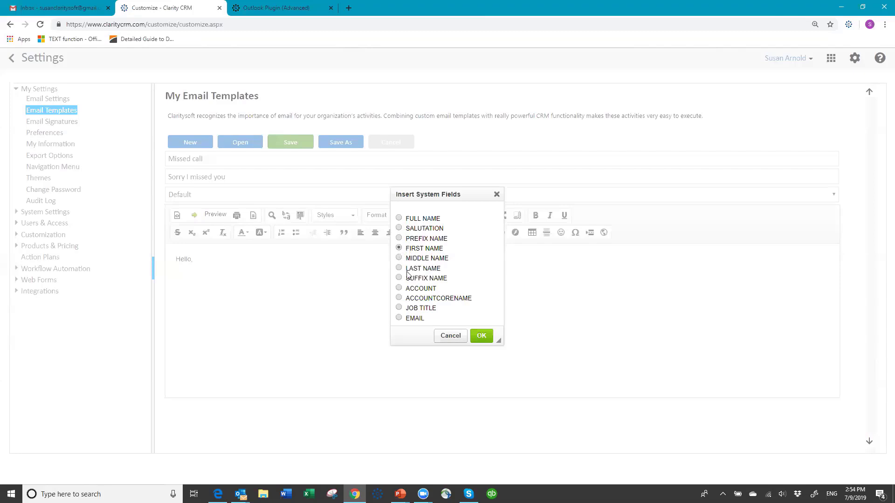
{"action": "left_click", "coordinate": [482, 336]}
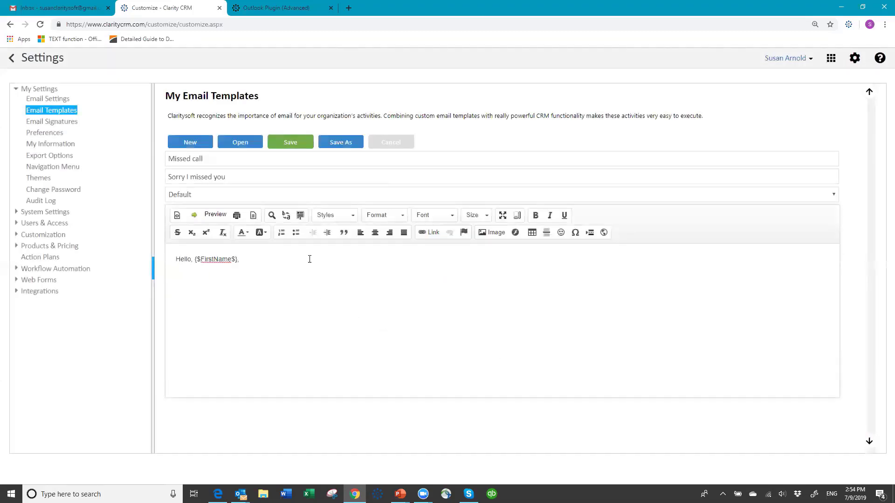
- Add the voice-message line and 'Please call me when you get a moment', then select the whole body
{"action": "key", "text": "Return"}
{"action": "type", "text": "I left you a bo"}
{"action": "key", "text": "BackSpace"}
{"action": "key", "text": "BackSpace"}
{"action": "type", "text": "voice message.  I wanted to tou"}
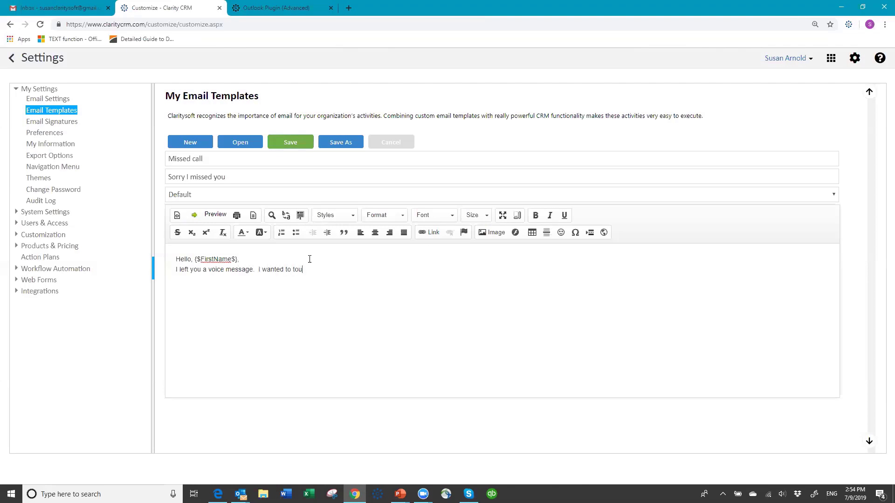
{"action": "type", "text": "ch base to find our"}
{"action": "type", "text": " how you are progressing."}
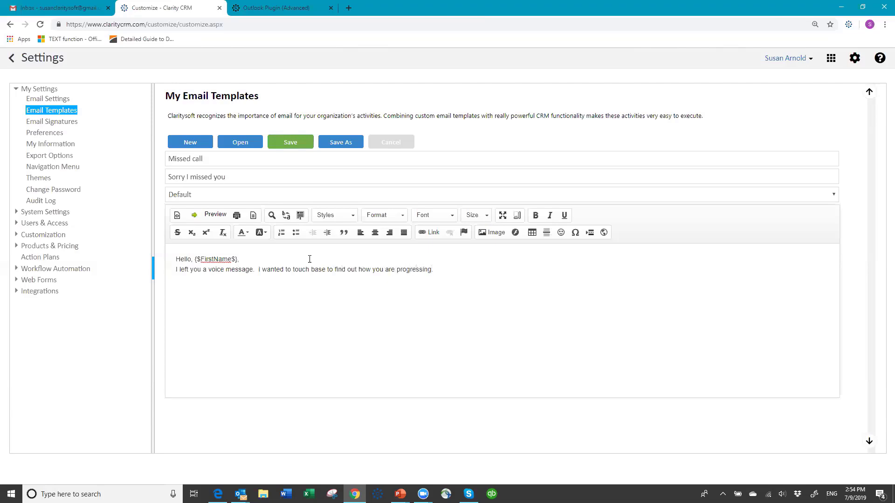
{"action": "key", "text": "Return"}
{"action": "key", "text": "Return"}
{"action": "type", "text": "Please call me when you get a moment"}
{"action": "left_click_drag", "start_coordinate": [175, 259], "coordinate": [382, 297]}
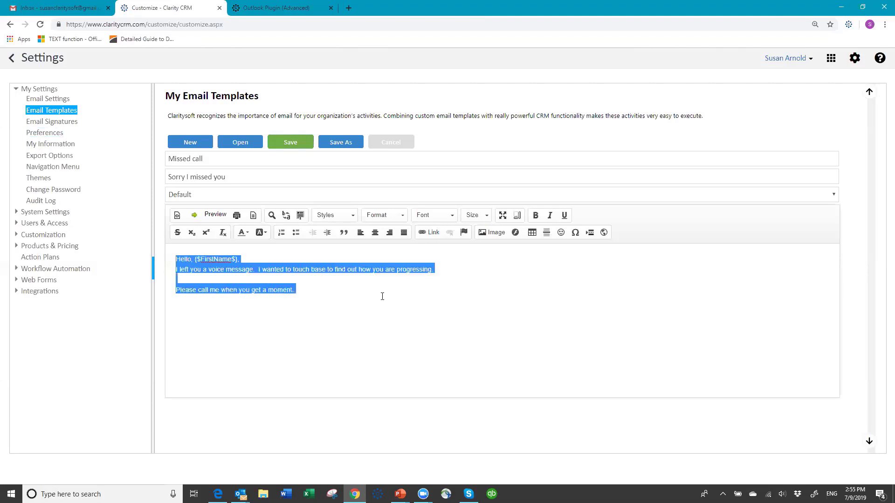
{"action": "left_click", "coordinate": [403, 215]}
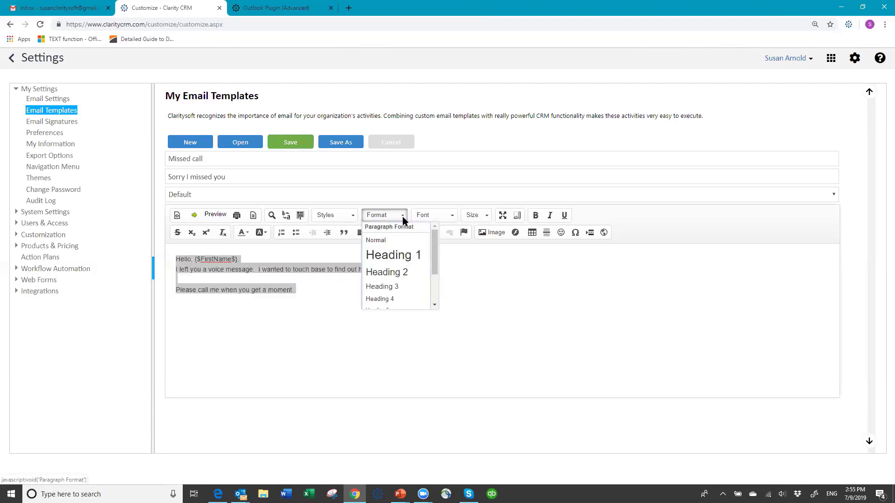
- Set the selected template body text in the Book Antiqua font
{"action": "left_click", "coordinate": [451, 215]}
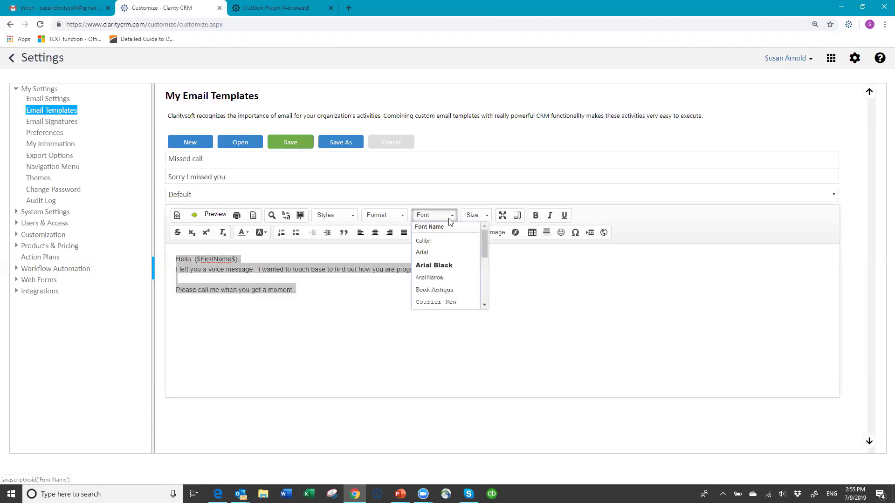
{"action": "left_click", "coordinate": [484, 308]}
{"action": "left_click", "coordinate": [484, 307]}
{"action": "left_click", "coordinate": [484, 308]}
{"action": "left_click", "coordinate": [484, 308]}
{"action": "left_click", "coordinate": [484, 308]}
{"action": "left_click", "coordinate": [482, 274]}
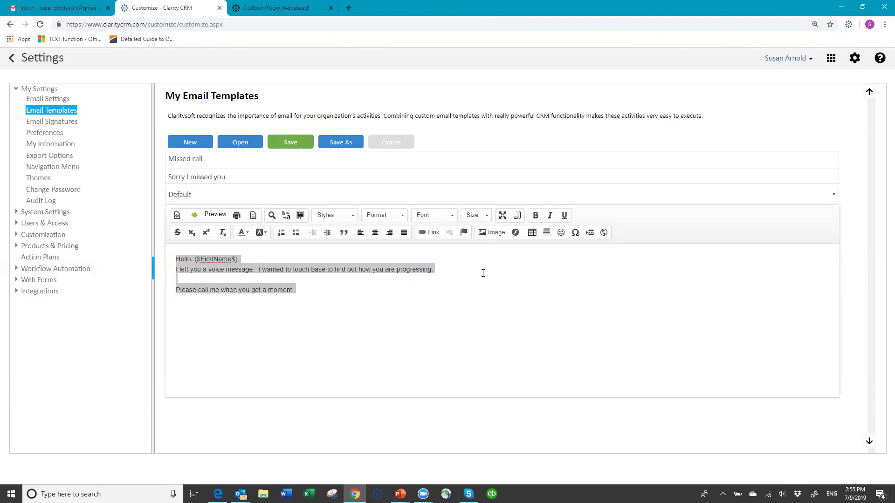
{"action": "left_click", "coordinate": [451, 216]}
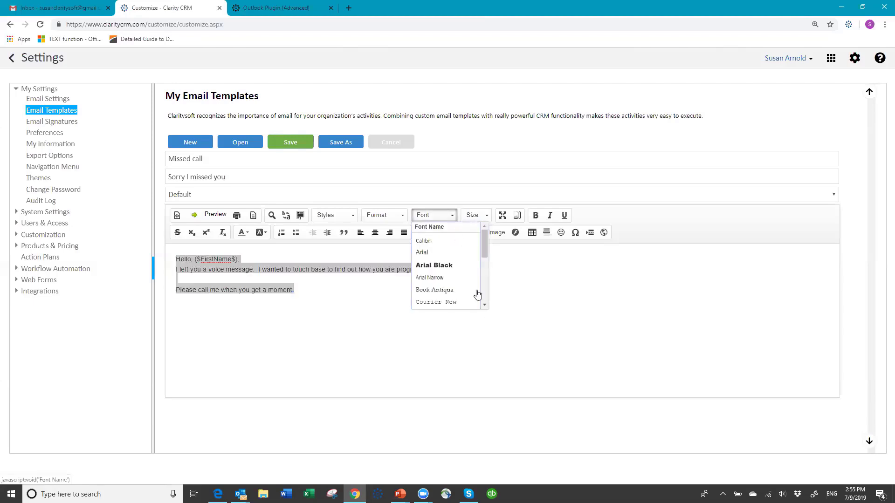
{"action": "left_click", "coordinate": [446, 291]}
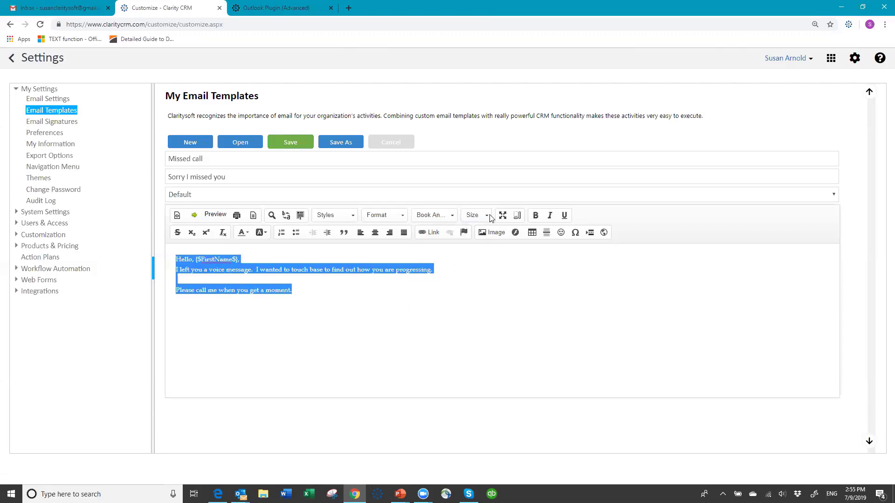
- Set the body text to size 12 and save the Missed call template
{"action": "left_click", "coordinate": [475, 215]}
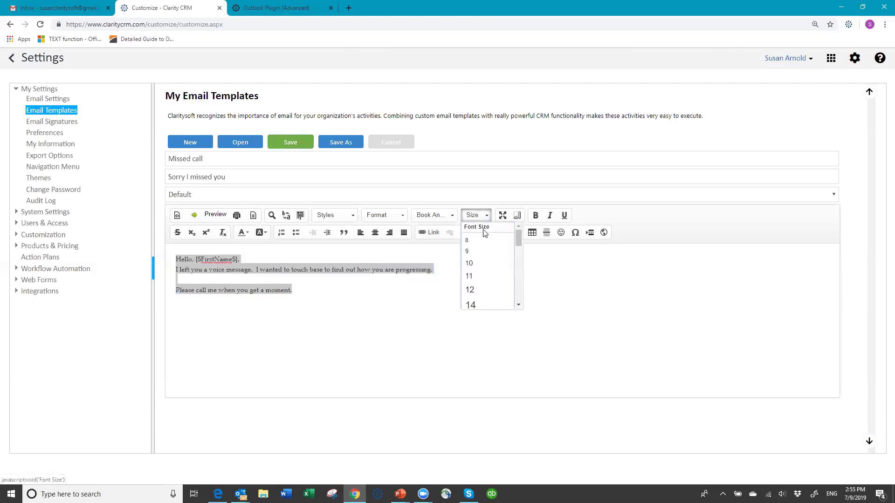
{"action": "left_click", "coordinate": [482, 290]}
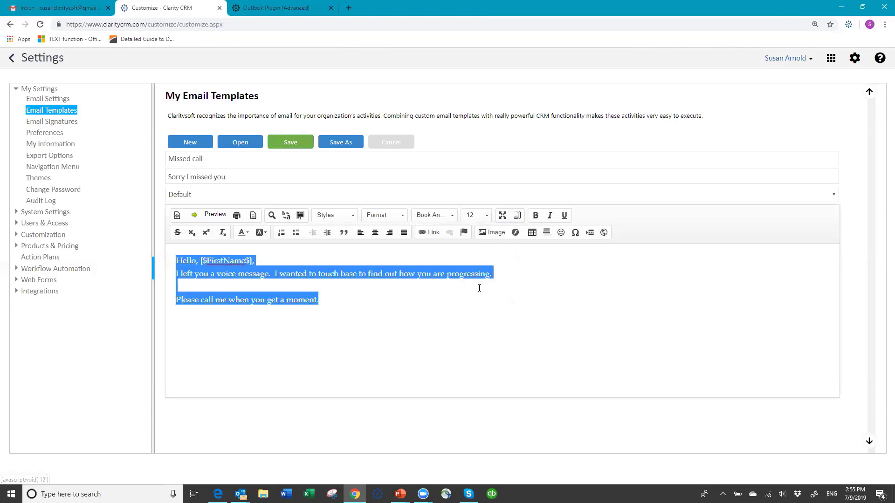
{"action": "left_click", "coordinate": [390, 328]}
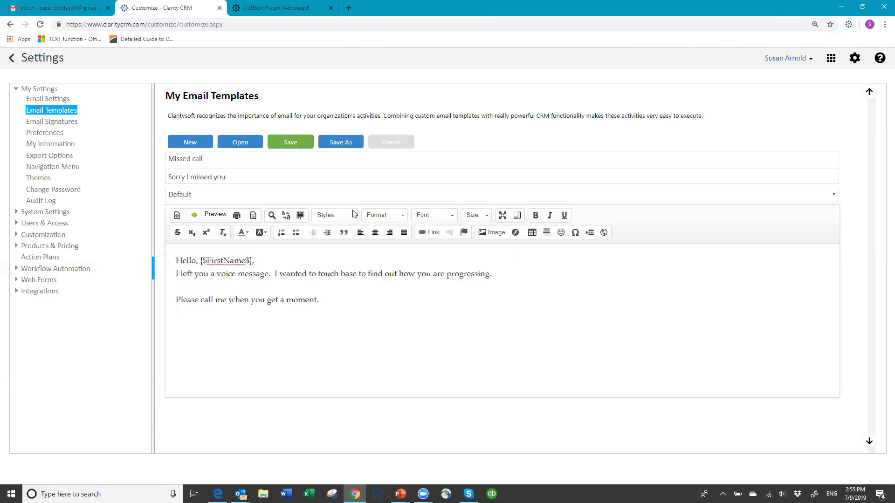
{"action": "left_click", "coordinate": [290, 143]}
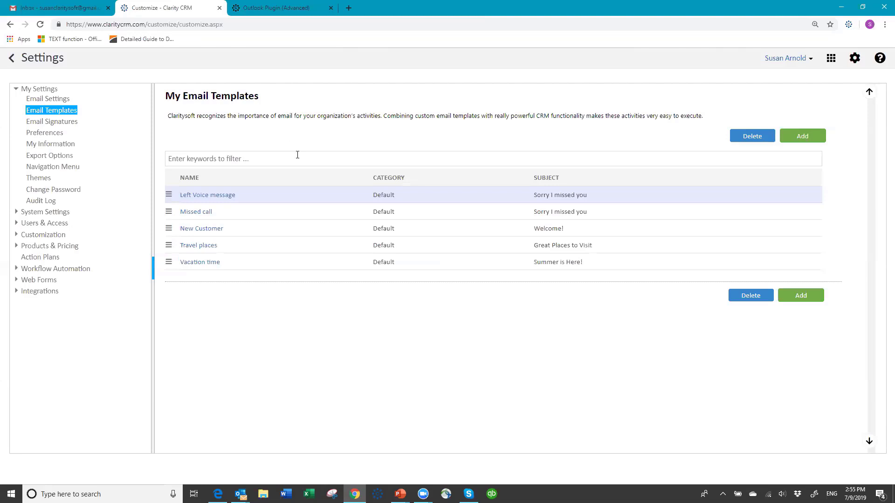
- Use Share It on the Missed call template, ticking three users in Share With
{"action": "left_click", "coordinate": [169, 213]}
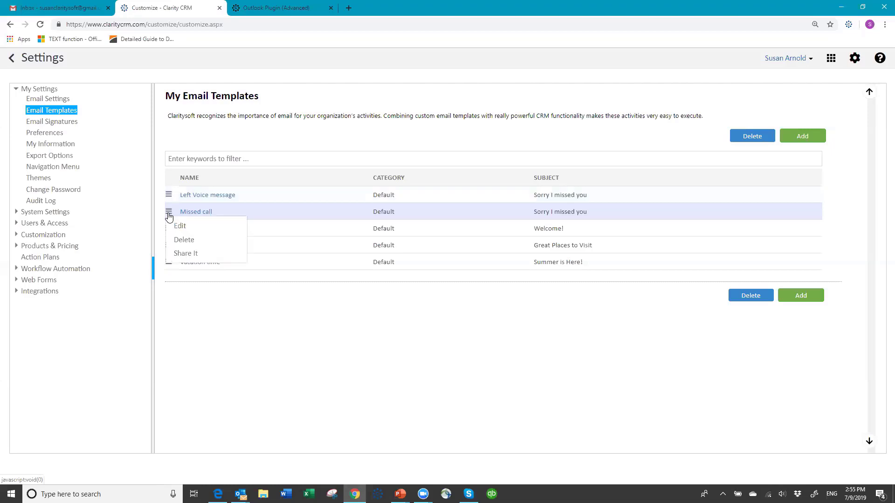
{"action": "left_click", "coordinate": [186, 255]}
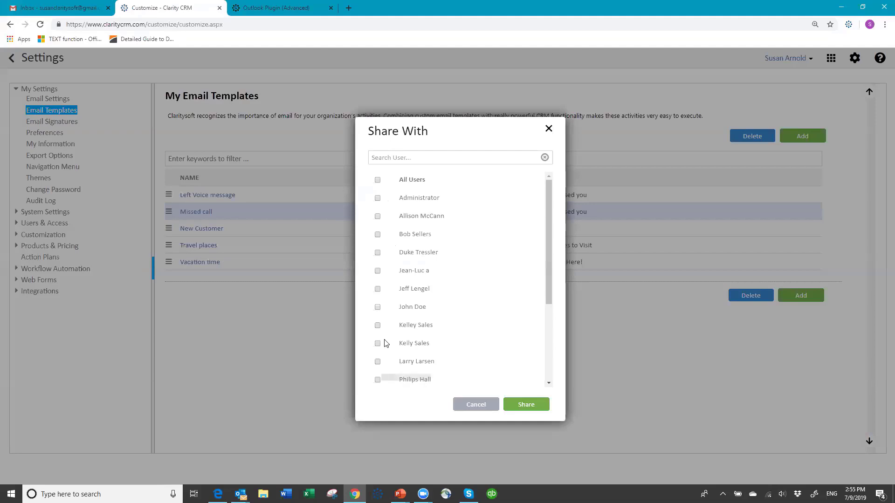
{"action": "left_click", "coordinate": [377, 253]}
{"action": "left_click", "coordinate": [377, 235]}
{"action": "left_click", "coordinate": [378, 325]}
{"action": "left_click", "coordinate": [530, 407]}
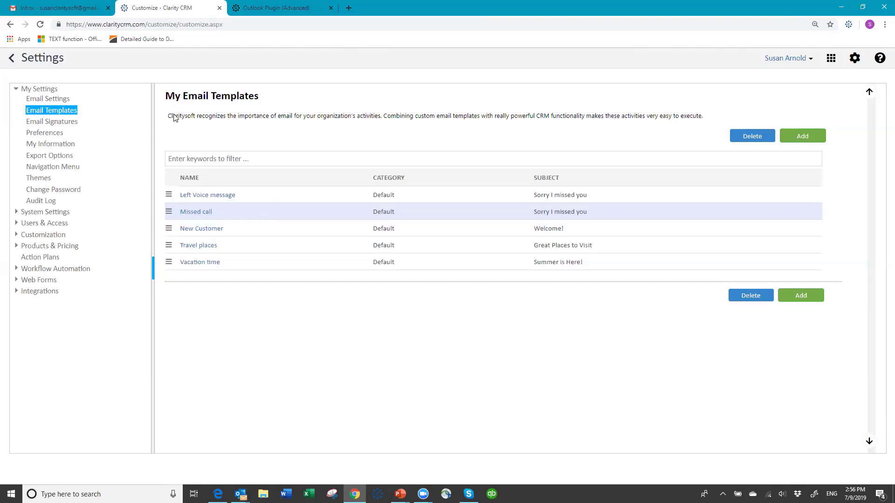
- Back in Contacts, tick four contacts and start an Email Contacts draft for the checked records
{"action": "left_click", "coordinate": [11, 60]}
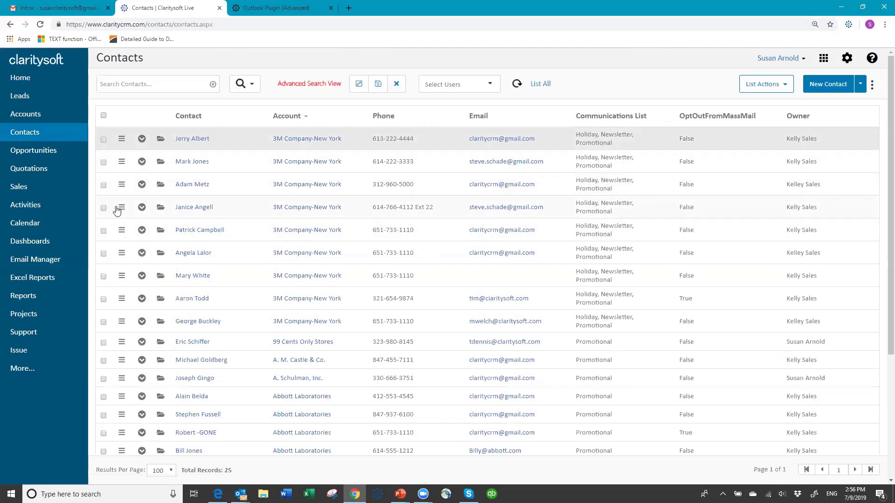
{"action": "left_click", "coordinate": [103, 186]}
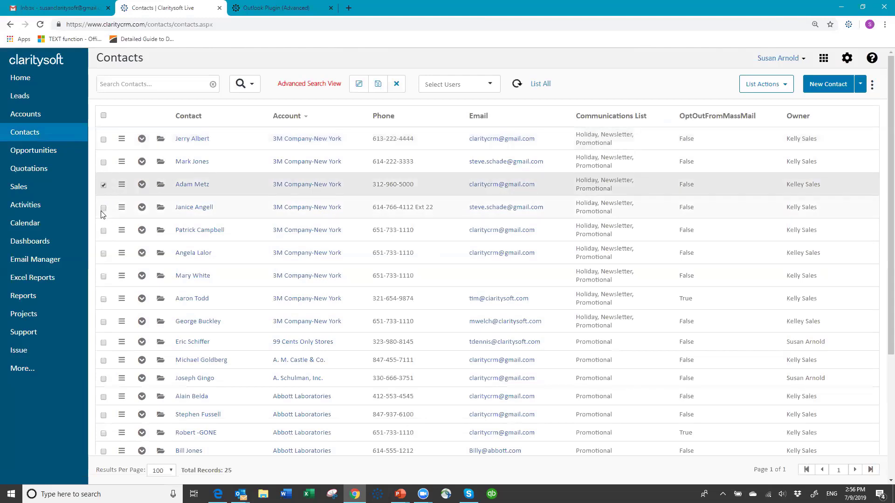
{"action": "left_click", "coordinate": [103, 207]}
{"action": "left_click", "coordinate": [103, 299]}
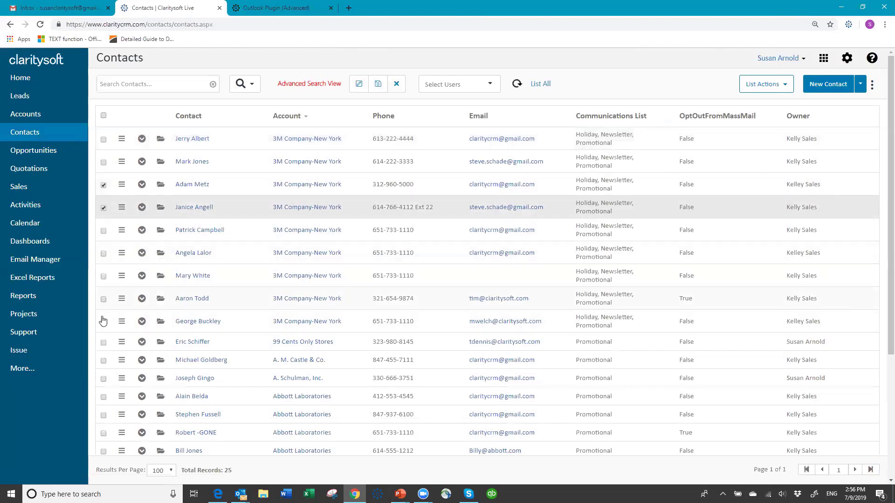
{"action": "left_click", "coordinate": [103, 343]}
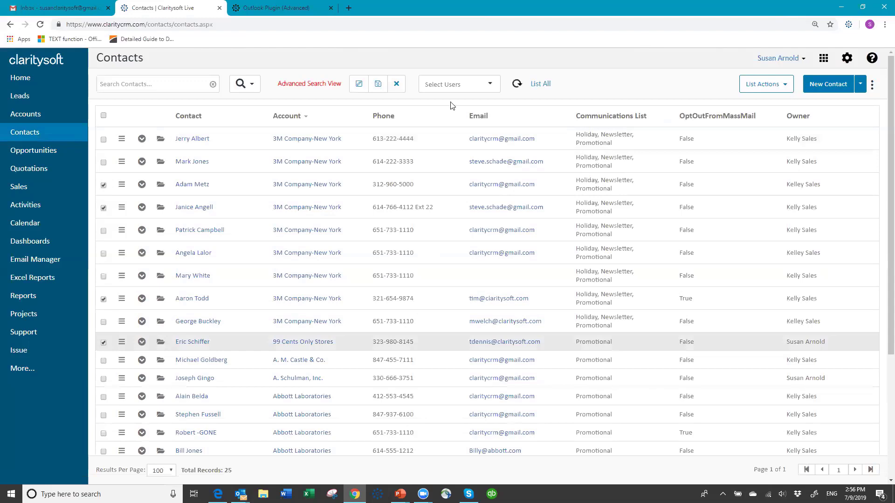
{"action": "left_click", "coordinate": [780, 88]}
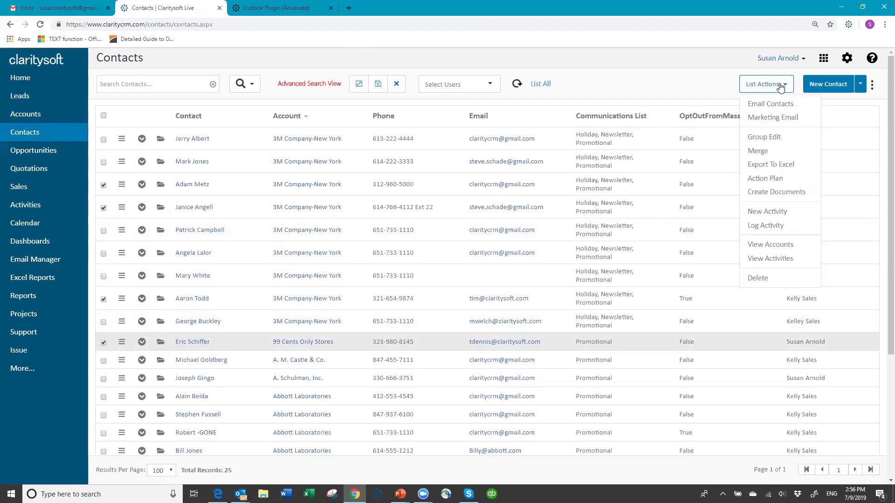
{"action": "left_click", "coordinate": [749, 119]}
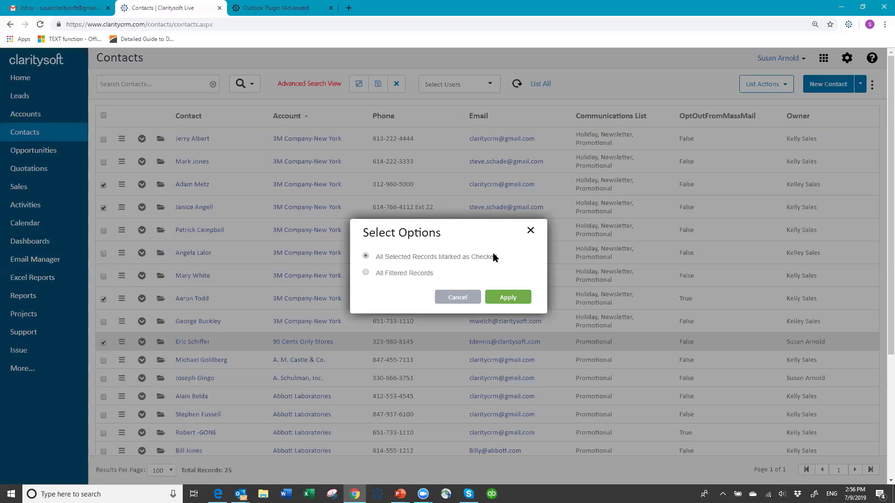
{"action": "left_click", "coordinate": [510, 300]}
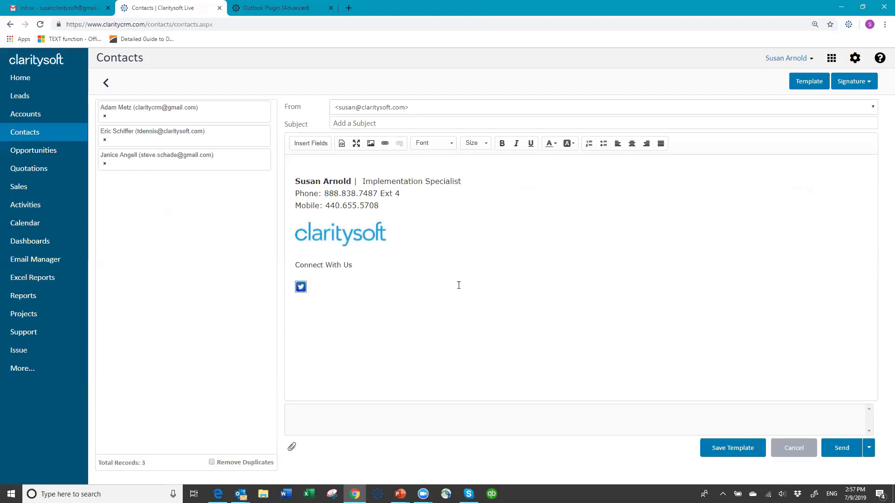
- Load the Missed call template into the email from Choose Template
{"action": "left_click", "coordinate": [809, 82]}
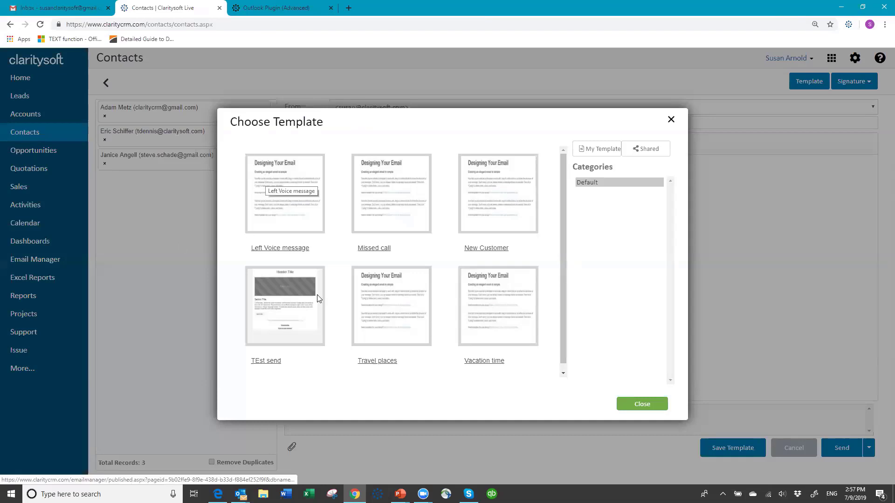
{"action": "left_click", "coordinate": [380, 192]}
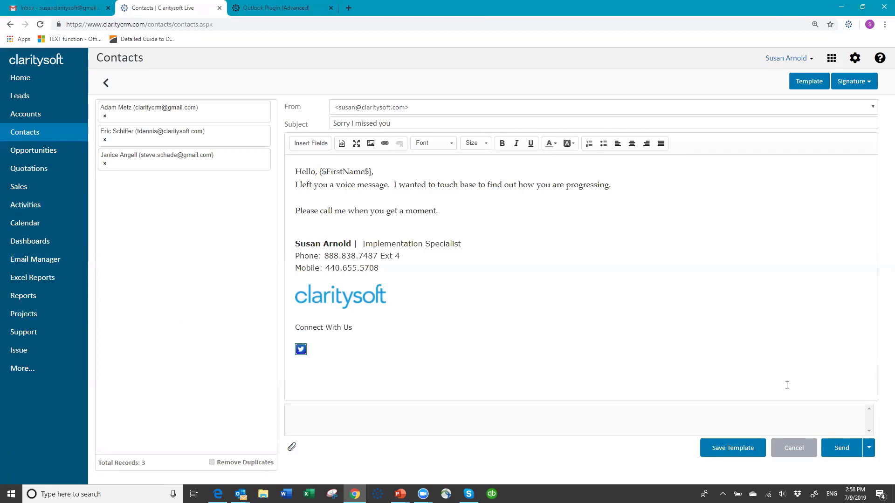
- Show and refresh This Month's Email Tracking records in Email Manager, then switch to Outlook
{"action": "left_click", "coordinate": [38, 264]}
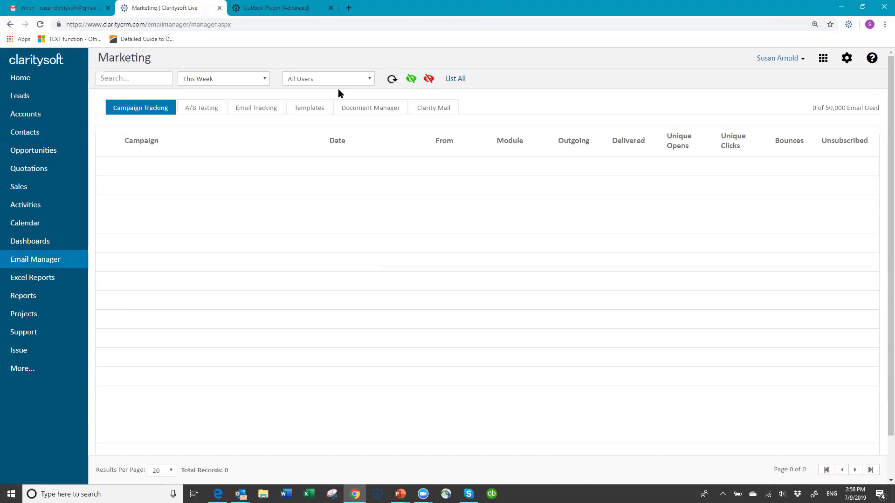
{"action": "left_click", "coordinate": [264, 110]}
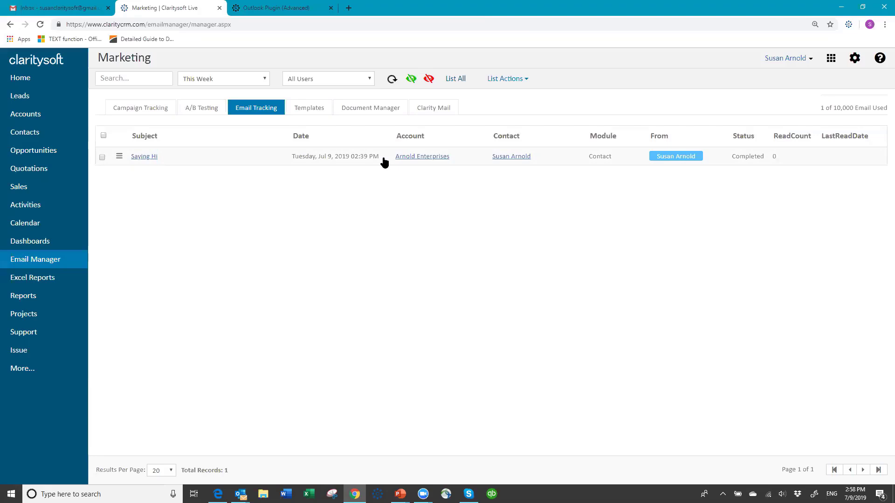
{"action": "left_click", "coordinate": [264, 80]}
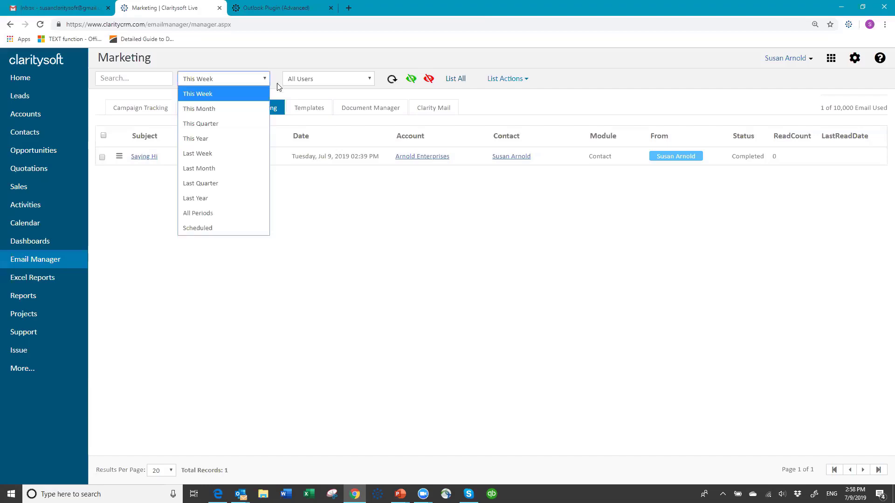
{"action": "left_click", "coordinate": [243, 110]}
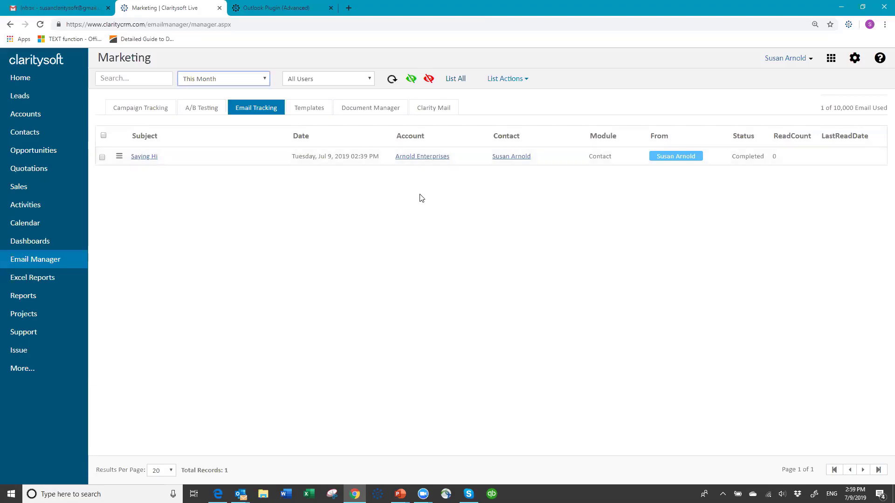
{"action": "left_click", "coordinate": [392, 80]}
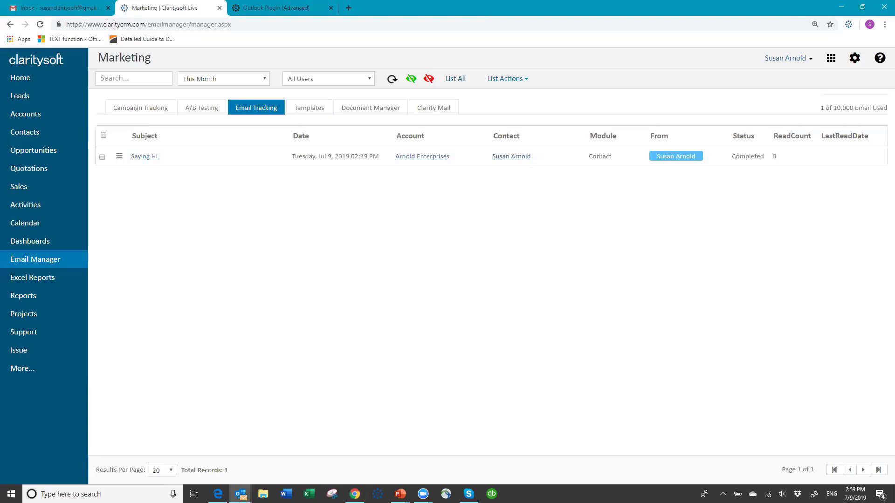
{"action": "left_click", "coordinate": [240, 494]}
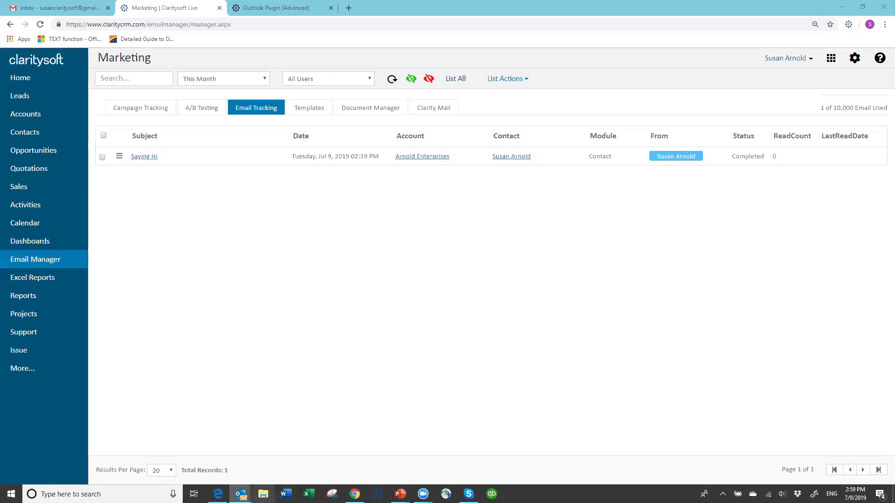
{"action": "mouse_move", "coordinate": [240, 494]}
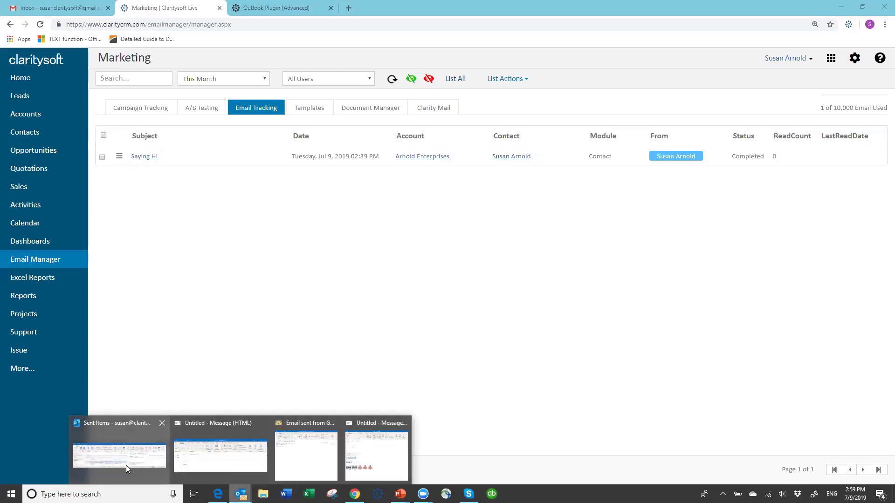
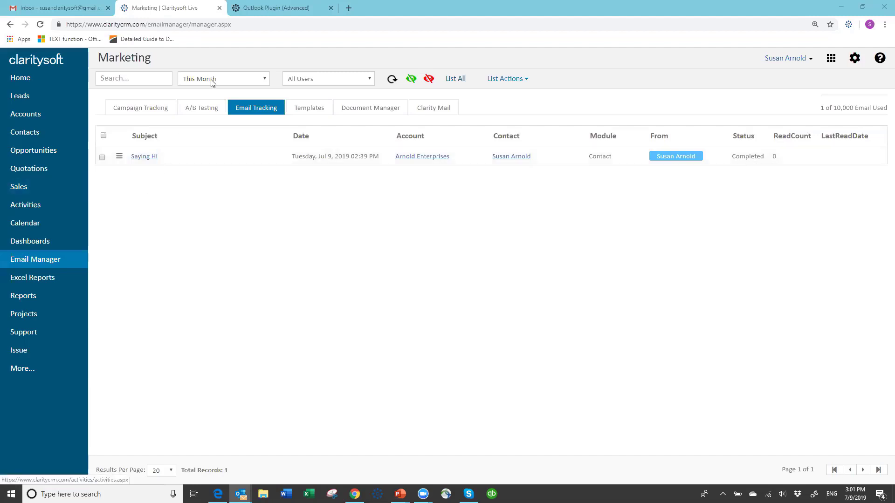
- Switch Email Tracking to All Periods, listing all 17 completed tracked emails
{"action": "left_click", "coordinate": [267, 81]}
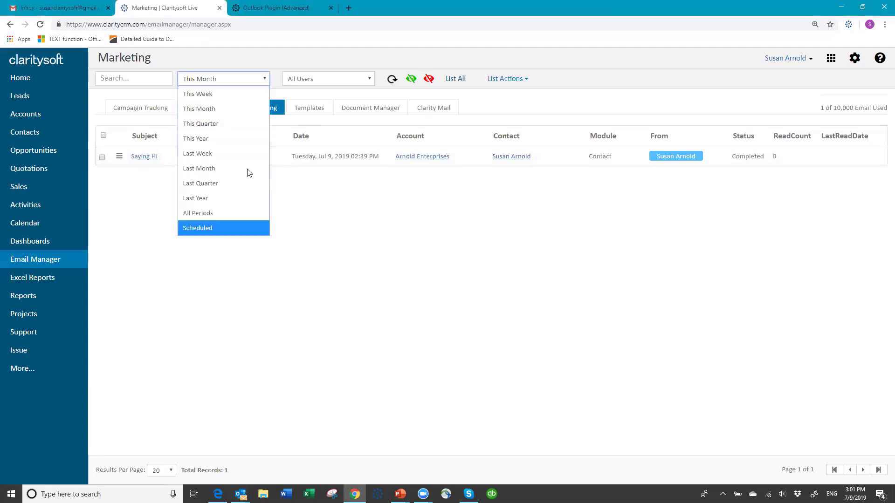
{"action": "left_click", "coordinate": [228, 213]}
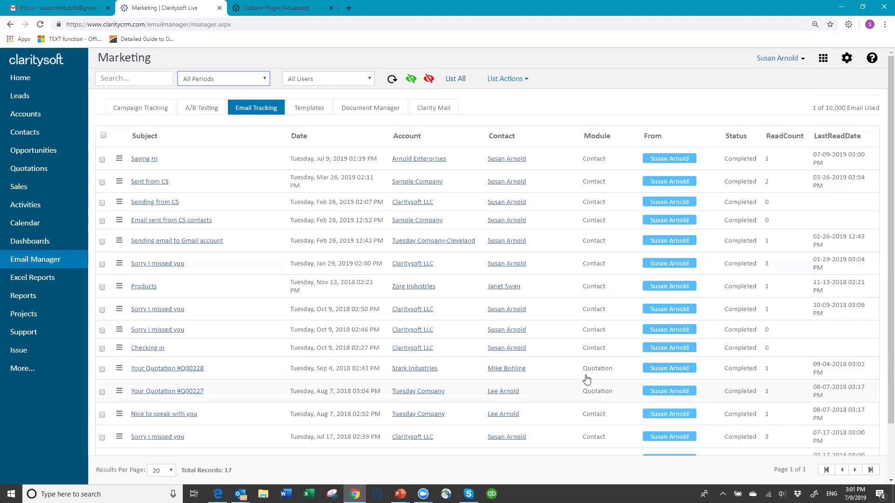
- Go to the Opportunities list, showing 223 records across 3 pages
{"action": "left_click", "coordinate": [33, 151]}
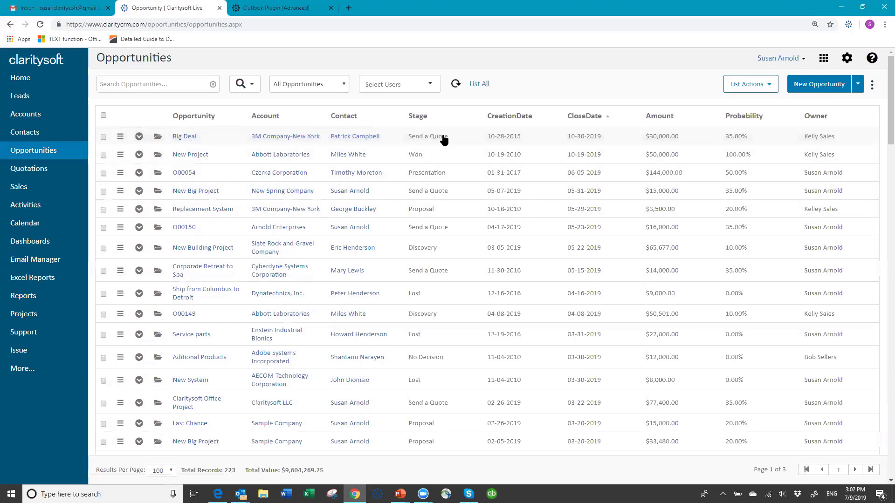
- Run an advanced search for Sales Stage 'Send a Quote', leaving 27 opportunities
{"action": "left_click", "coordinate": [253, 86]}
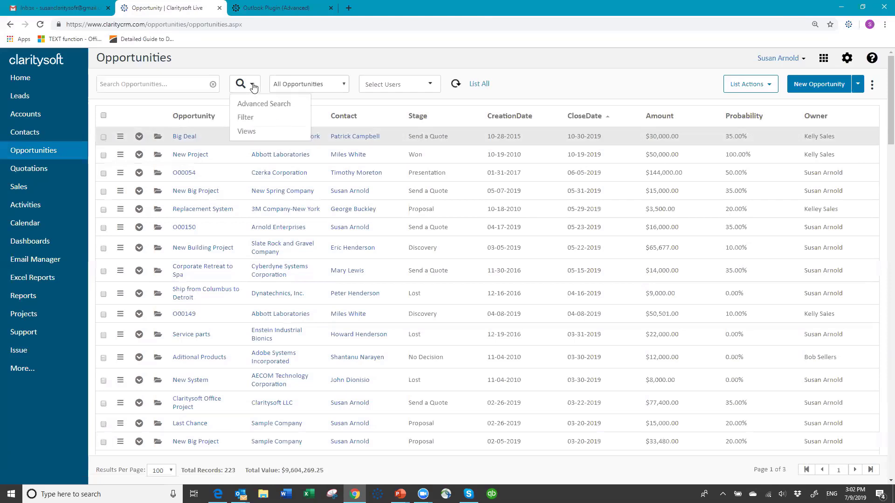
{"action": "left_click", "coordinate": [270, 113]}
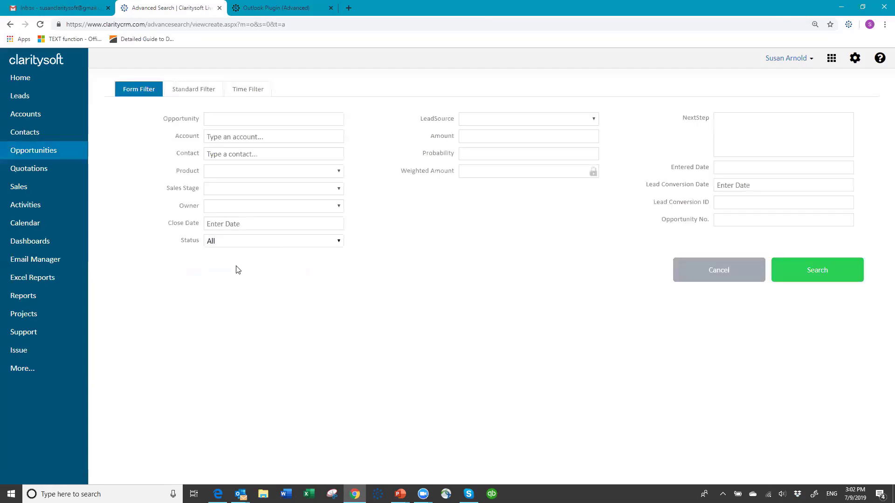
{"action": "left_click", "coordinate": [338, 190]}
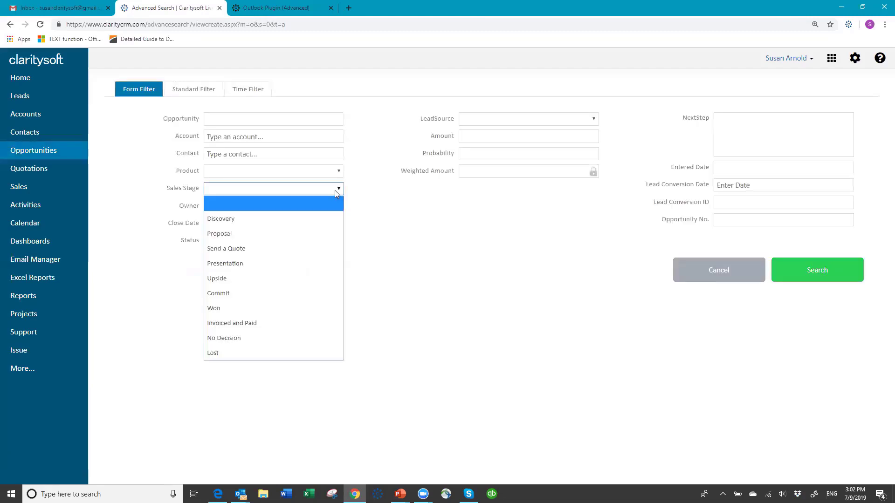
{"action": "left_click", "coordinate": [247, 248]}
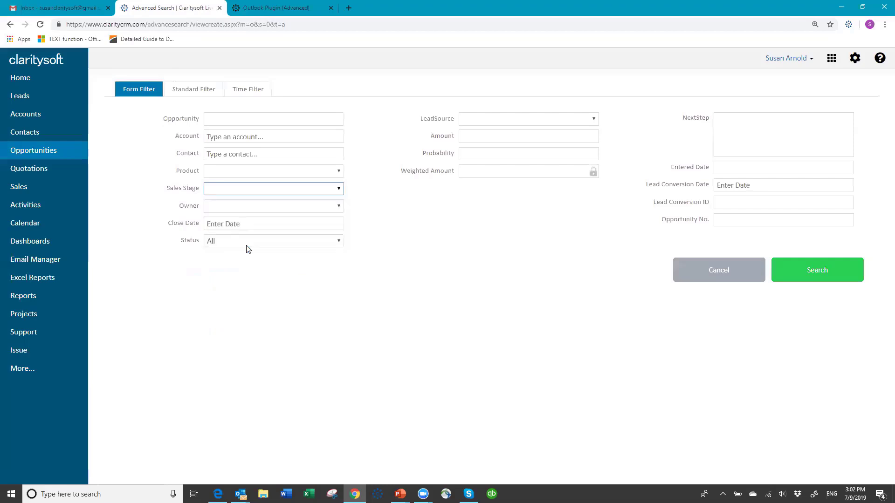
{"action": "left_click", "coordinate": [791, 271]}
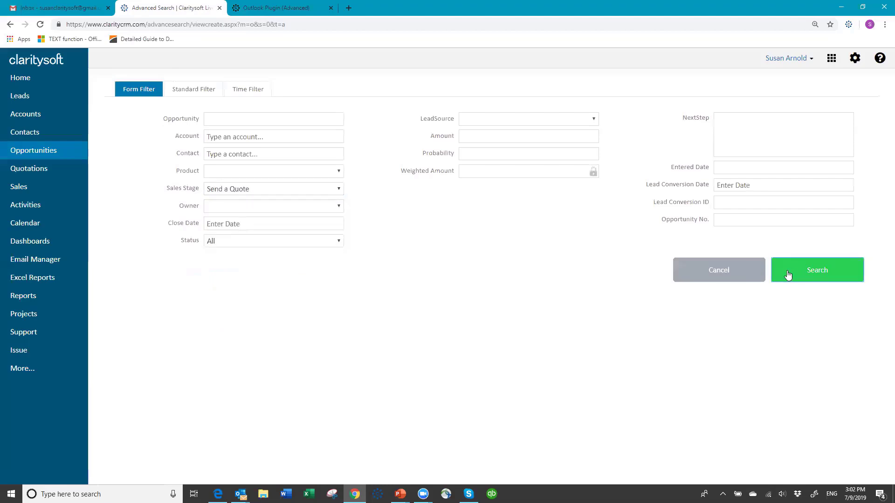
{"action": "left_click", "coordinate": [814, 279]}
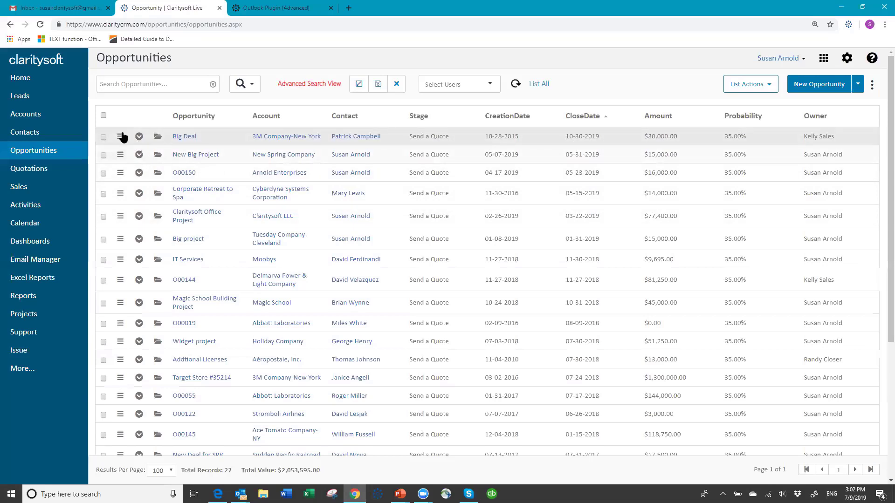
{"action": "left_click", "coordinate": [104, 115]}
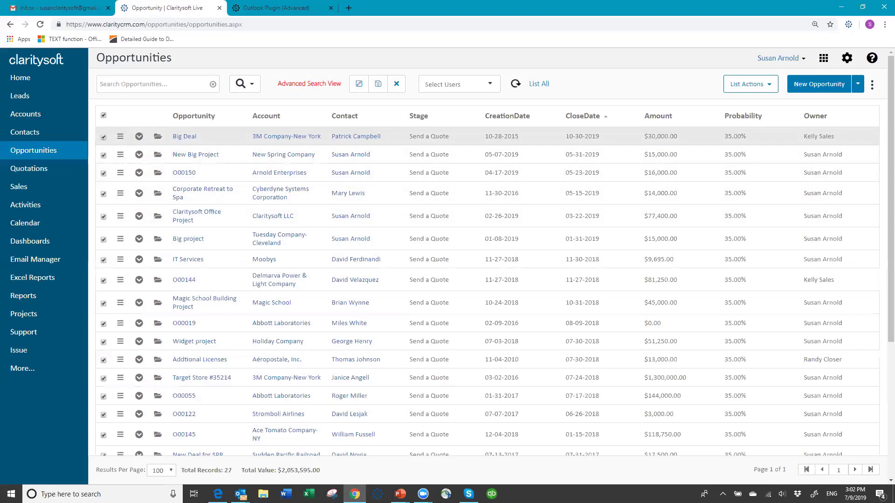
{"action": "left_click", "coordinate": [760, 90]}
{"action": "left_click", "coordinate": [672, 139]}
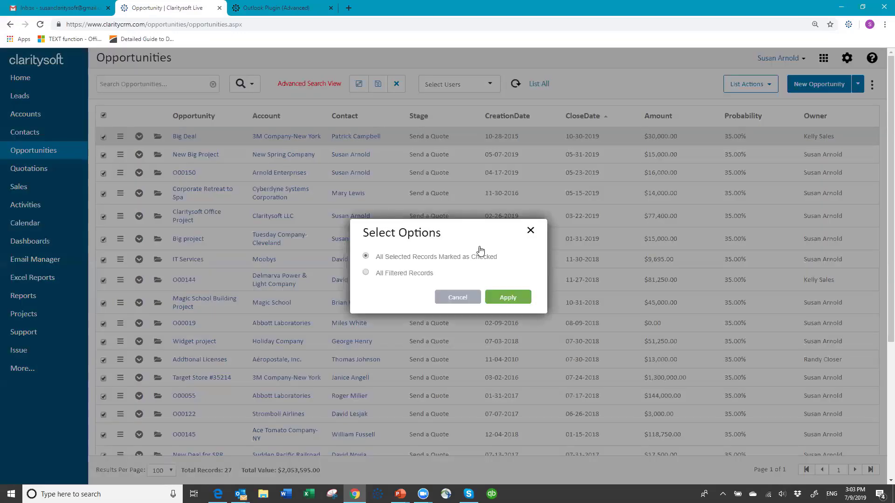
{"action": "left_click", "coordinate": [508, 298]}
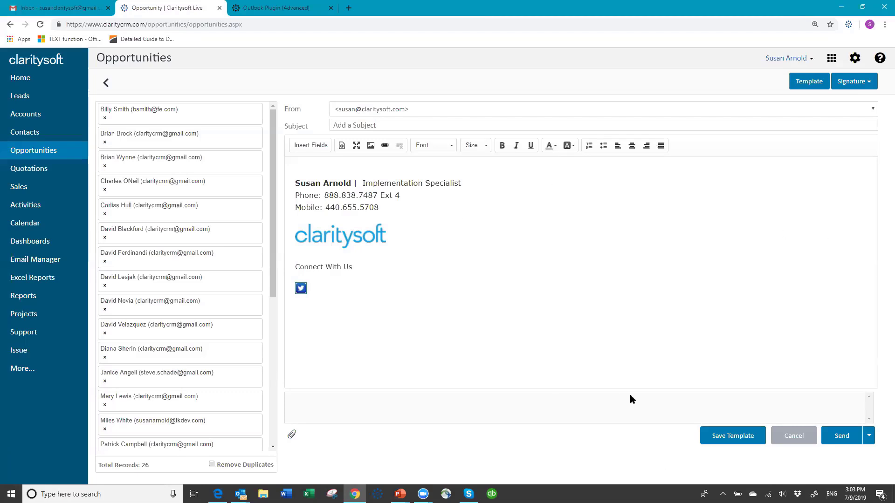
{"action": "left_click", "coordinate": [787, 440]}
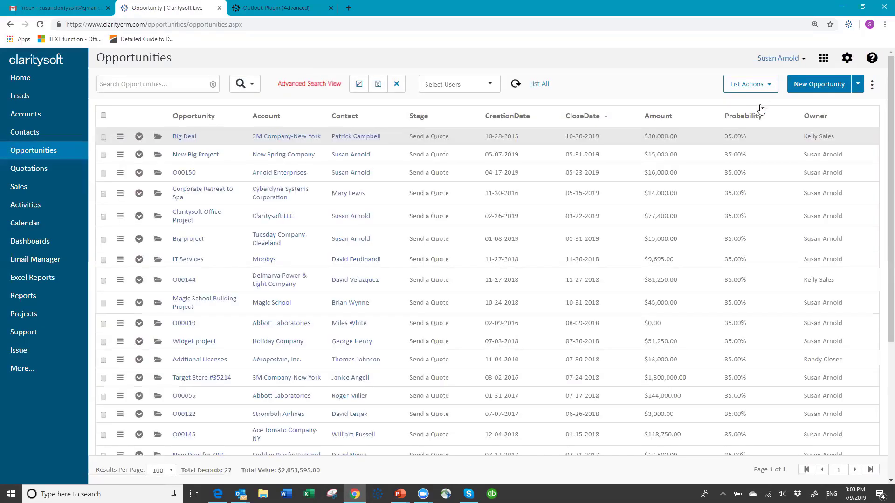
- Dismiss the List Actions menu and go to the Accounts list of 312 records
{"action": "left_click", "coordinate": [766, 87]}
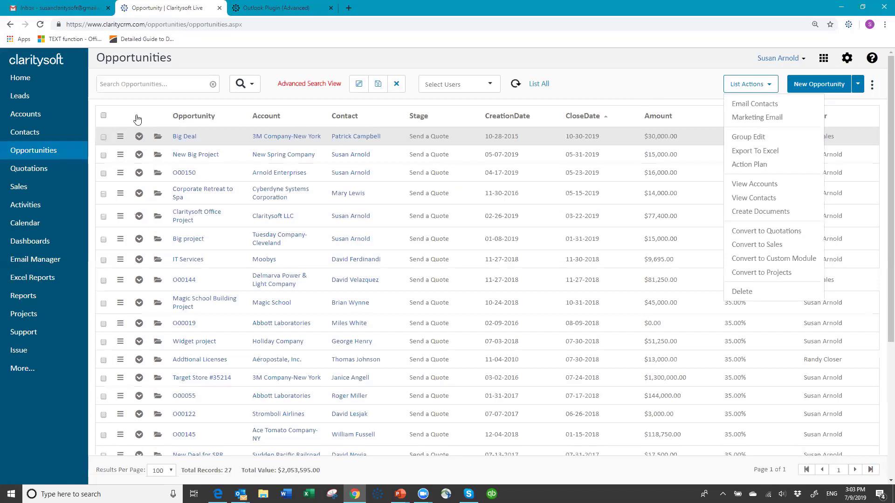
{"action": "left_click", "coordinate": [202, 146]}
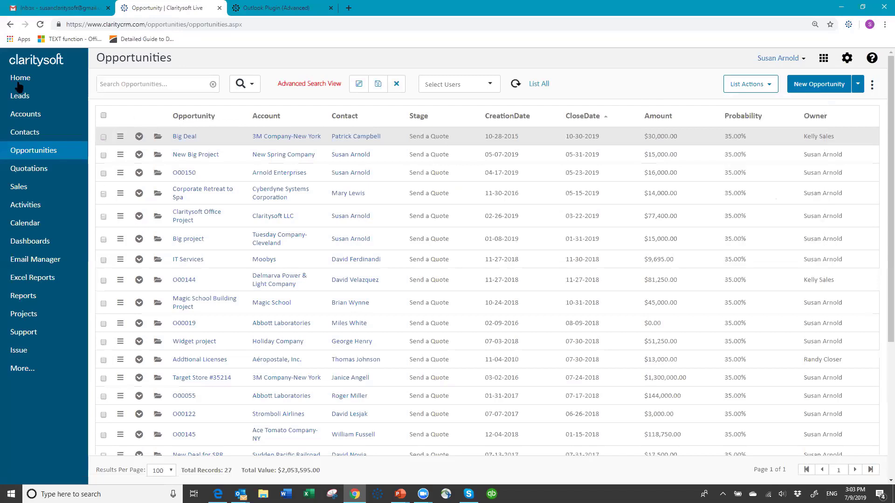
{"action": "left_click", "coordinate": [27, 117]}
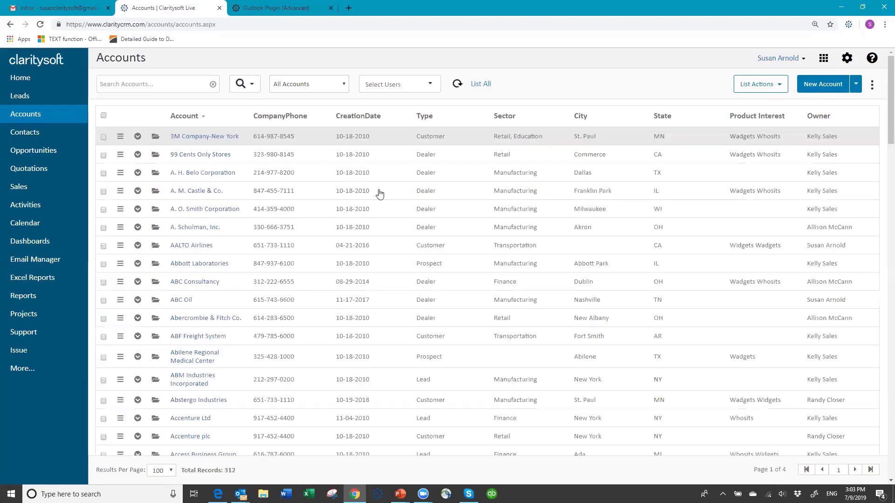
- Check the five accounts from A. H. Belo Corporation through AALTO Airlines
{"action": "left_click", "coordinate": [103, 174]}
{"action": "left_click", "coordinate": [103, 191]}
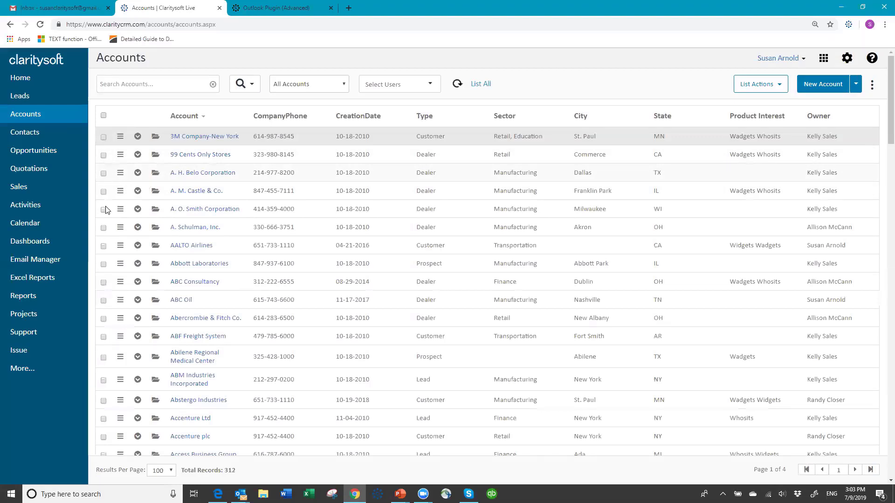
{"action": "left_click", "coordinate": [103, 210]}
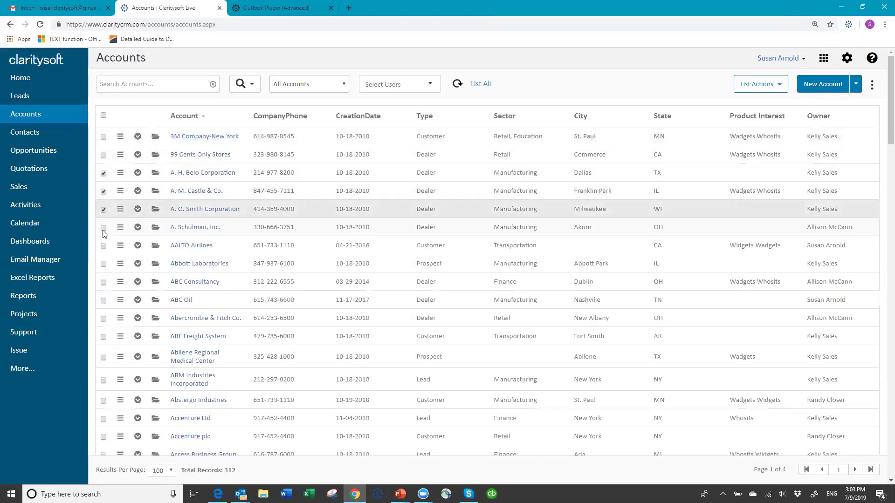
{"action": "left_click", "coordinate": [103, 228]}
{"action": "left_click", "coordinate": [103, 247]}
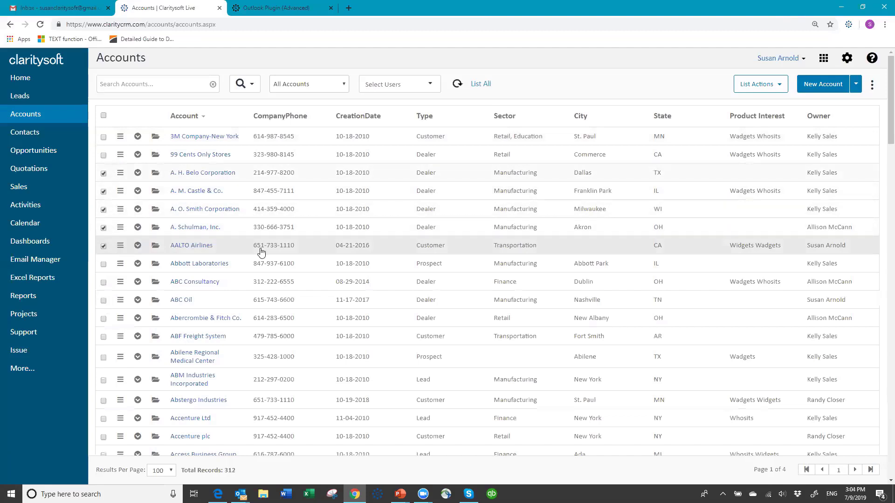
- Choose View Contacts from List Actions, limited to all checked records
{"action": "left_click", "coordinate": [781, 84]}
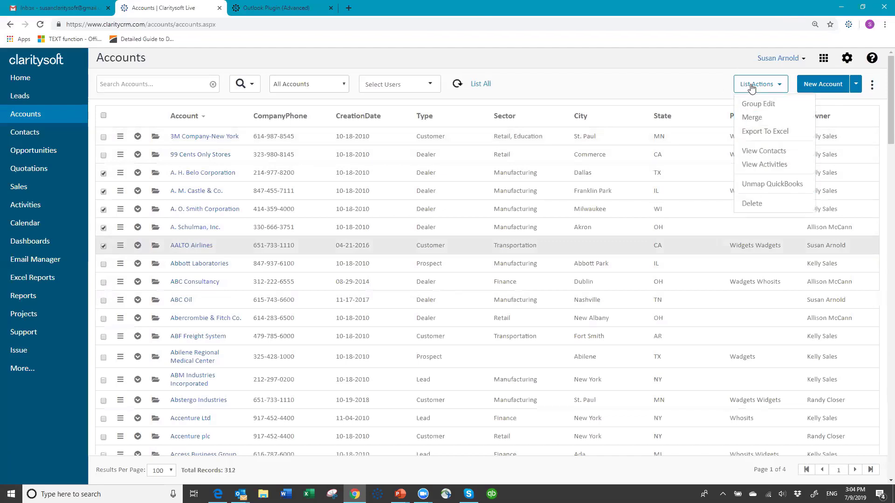
{"action": "left_click", "coordinate": [756, 154]}
{"action": "left_click", "coordinate": [366, 257]}
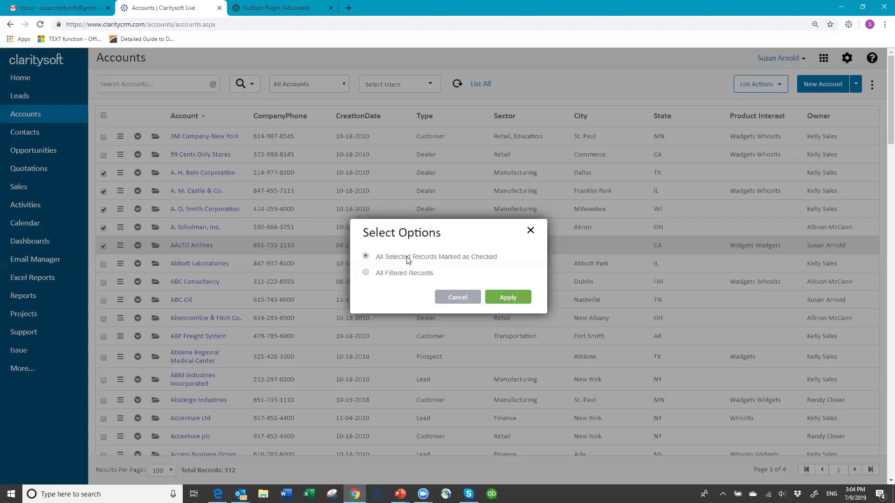
- Apply the options to list 2 contacts from A. M. Castle & Co. and A. Schulman, Inc
{"action": "left_click", "coordinate": [515, 299]}
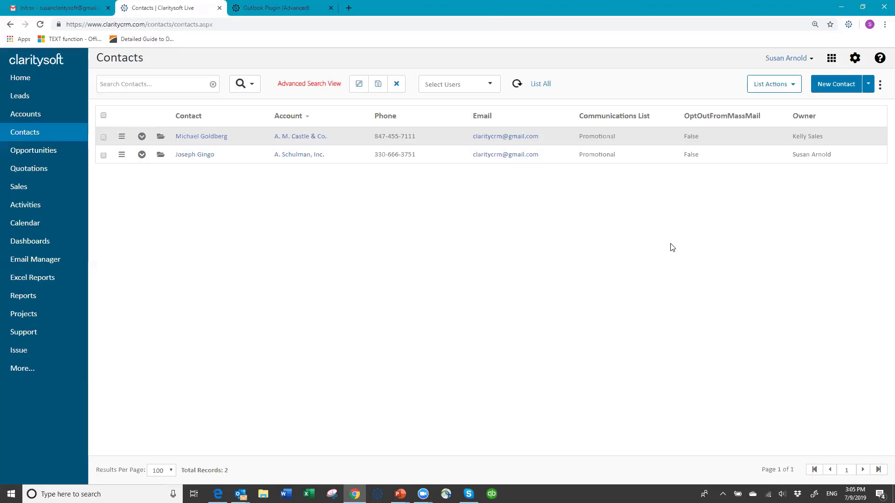
- Bring up the PowerPoint slide show and advance to the 'Thank You for Attending!' slide
{"action": "left_click", "coordinate": [394, 495]}
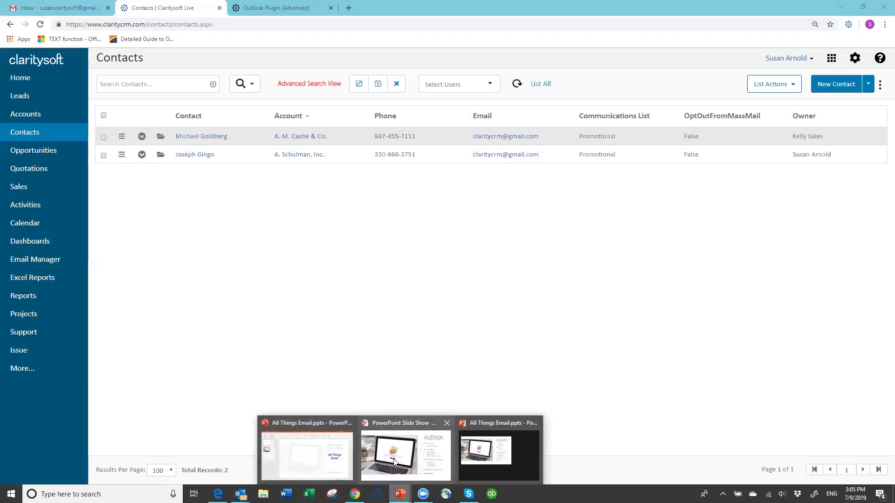
{"action": "left_click", "coordinate": [394, 458]}
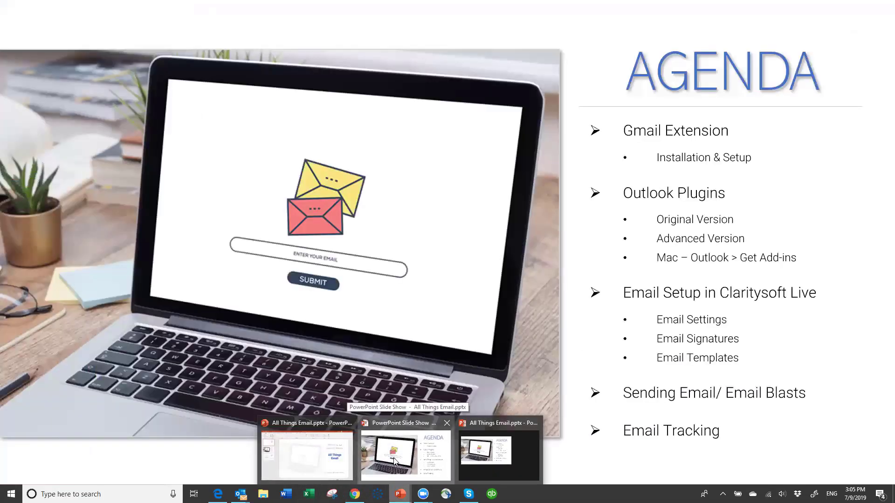
{"action": "left_click", "coordinate": [635, 236]}
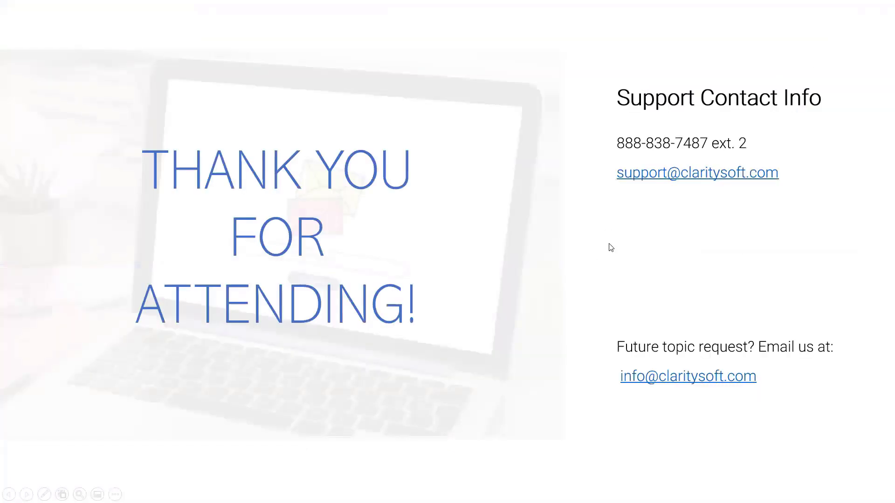